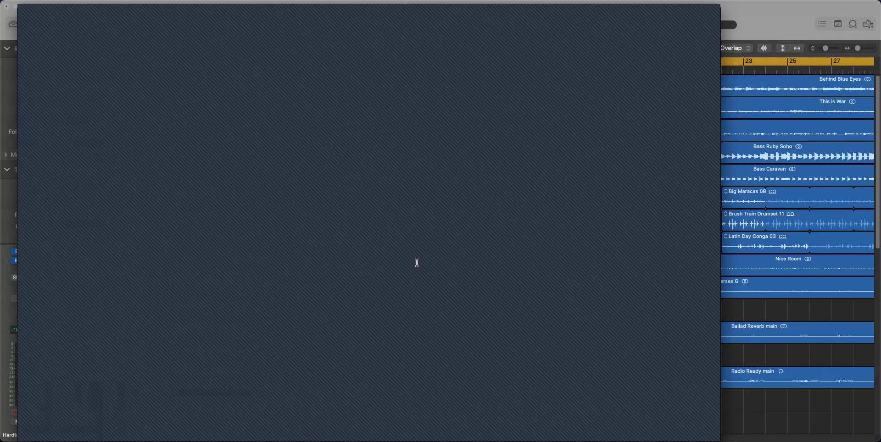
Step: Collapse the Region and Track sections of the inspector to expose the full channel strips
left_click(771, 10)
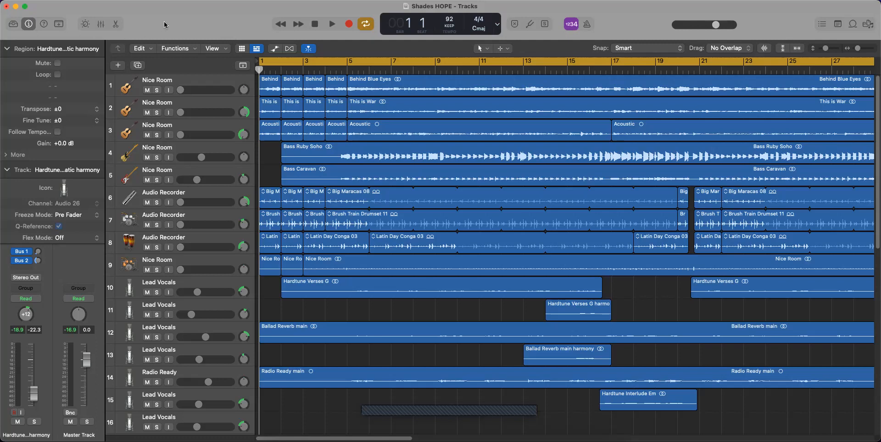
left_click(7, 49)
left_click(7, 66)
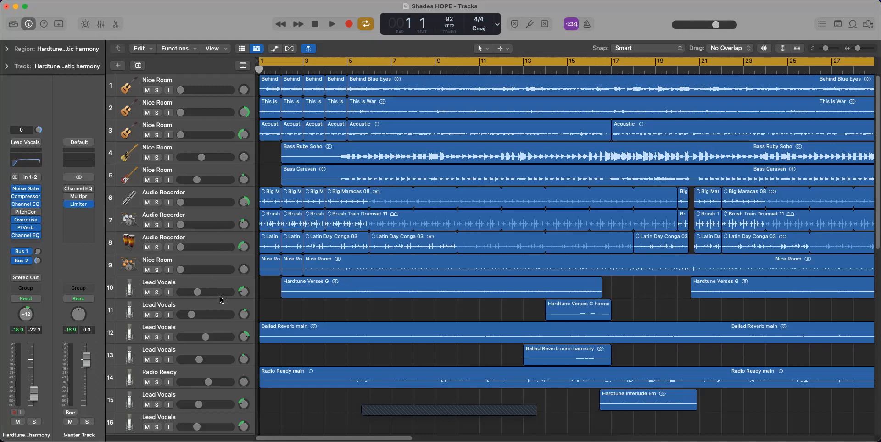
Step: Turn off cycle mode, then solo track 1 and audition its guitar part
mouse_move(18, 196)
left_click(157, 90)
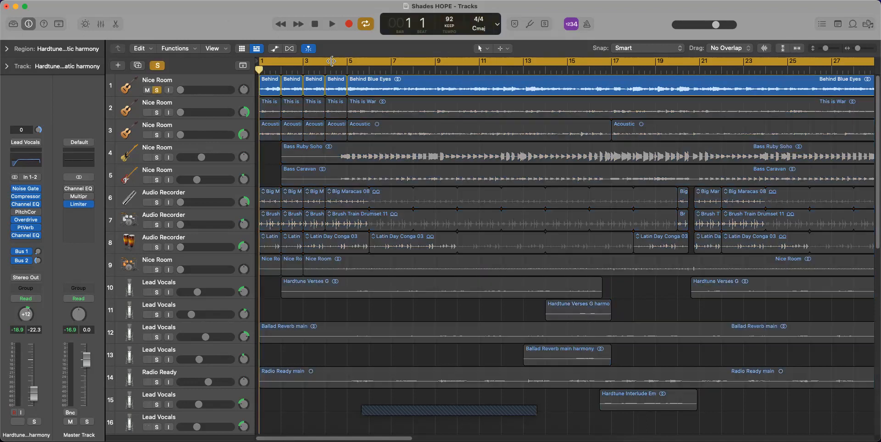
left_click(335, 63)
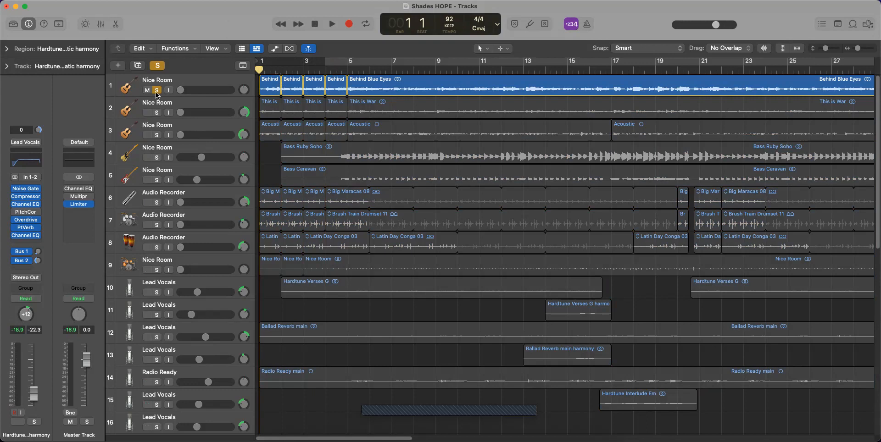
left_click(207, 78)
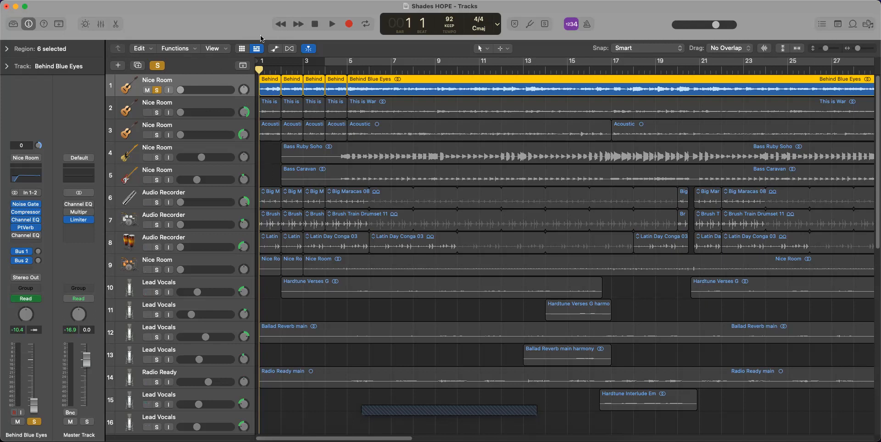
key("space")
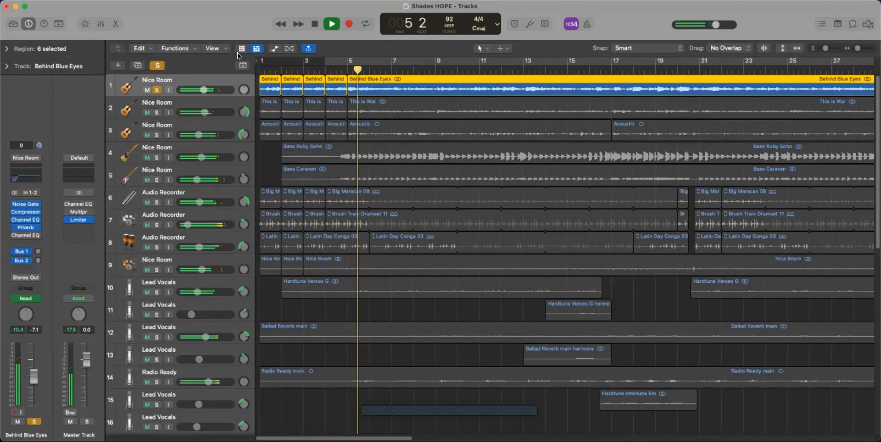
key("space")
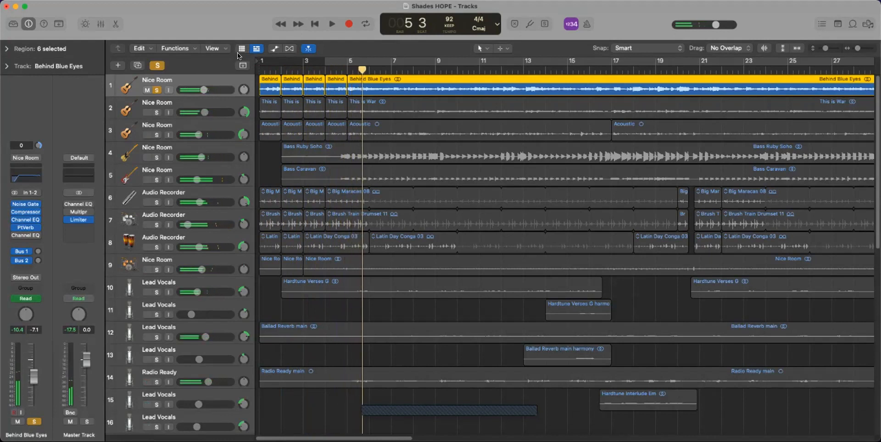
Step: Rename track 1 as "Behind Blue Eyes Electric Guitar 1"
double_click(166, 80)
type("Behind Blue Eyes")
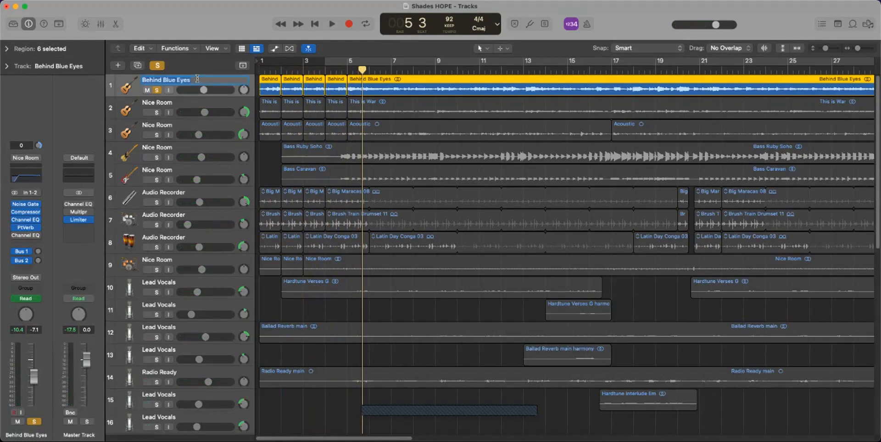
left_click_drag(203, 79, 134, 78)
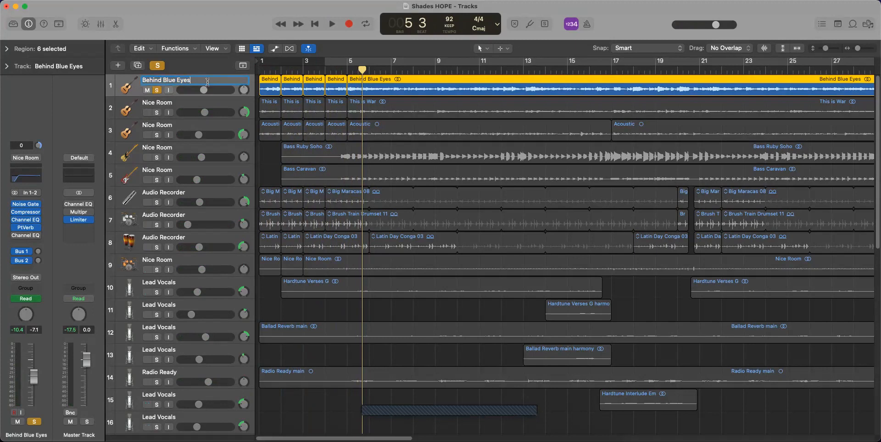
type("Ele")
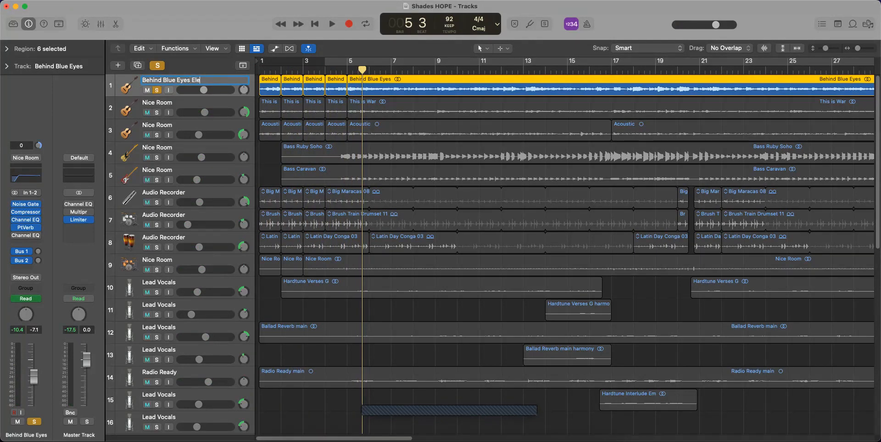
type("ctric Guita")
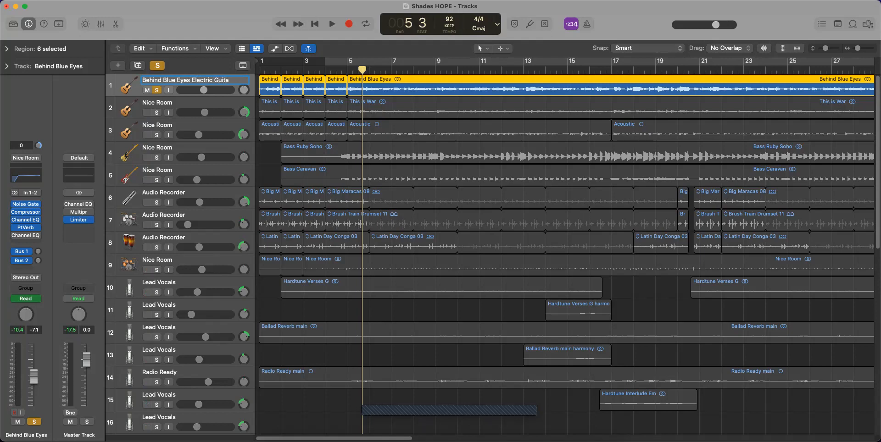
type("r 1")
key("Return")
Step: Move the solo to track 2, containing the This is War regions, and audition it
left_click(202, 105)
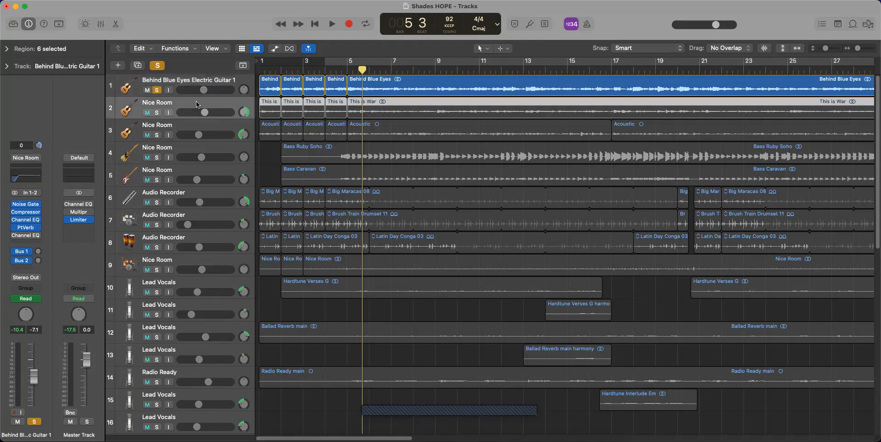
key("super+a")
left_click(157, 113)
key("space")
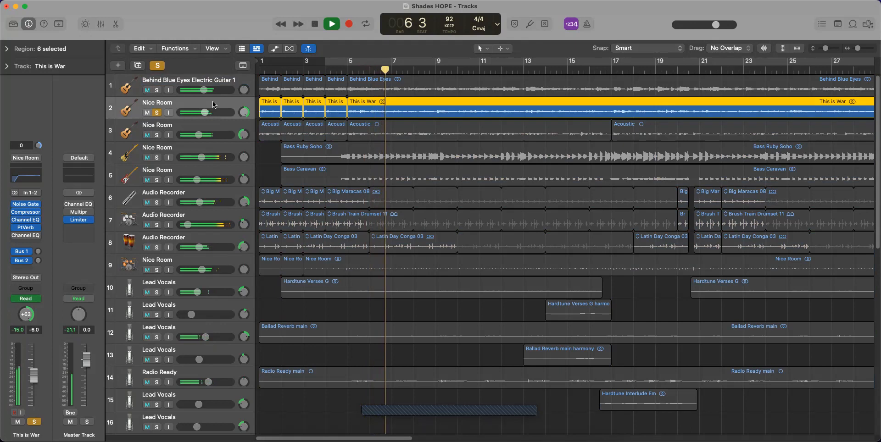
key("space")
Step: Rename track 2 as "This is War Electric Guitar 2"
double_click(166, 104)
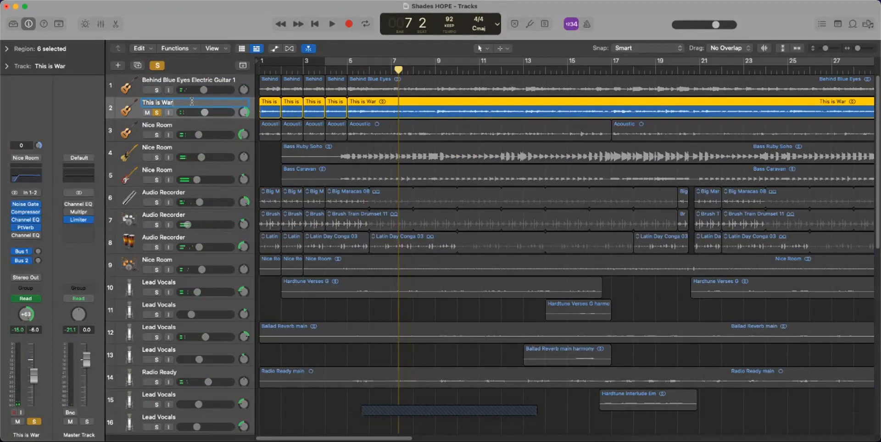
type("Electric Guitar 2")
key("Return")
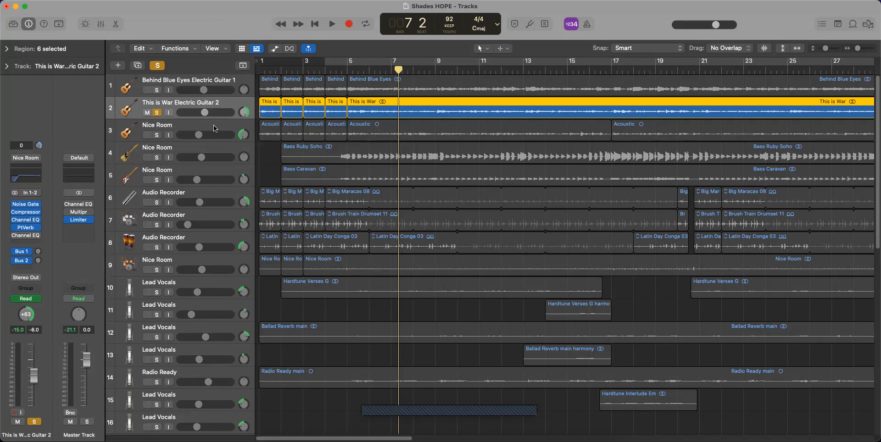
Step: Move the solo to track 3, containing the Acoustic regions, and audition it
left_click(158, 114)
left_click(156, 135)
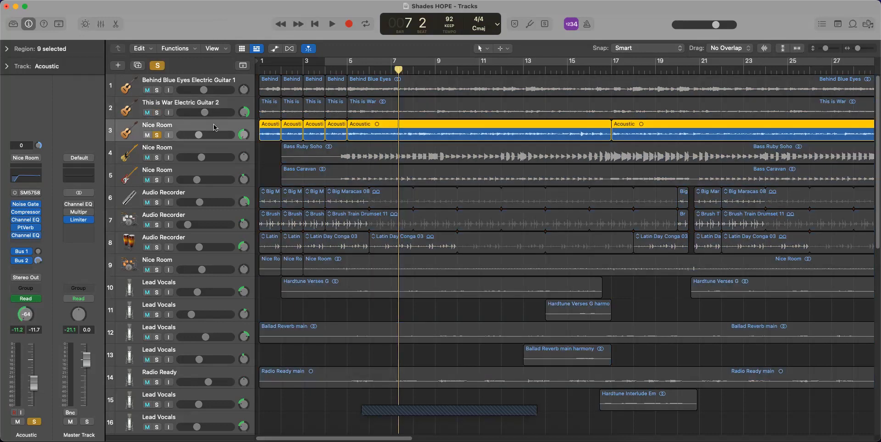
key("space")
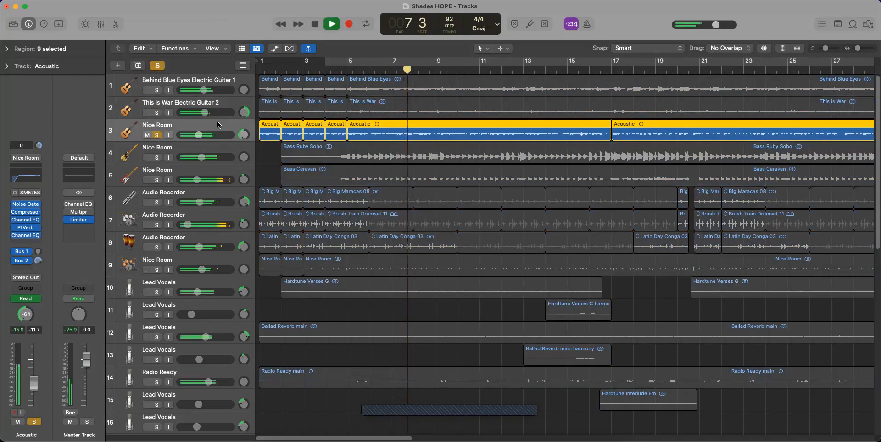
key("space")
Step: Rename track 3 as "Acoustic Guitar 1"
double_click(174, 124)
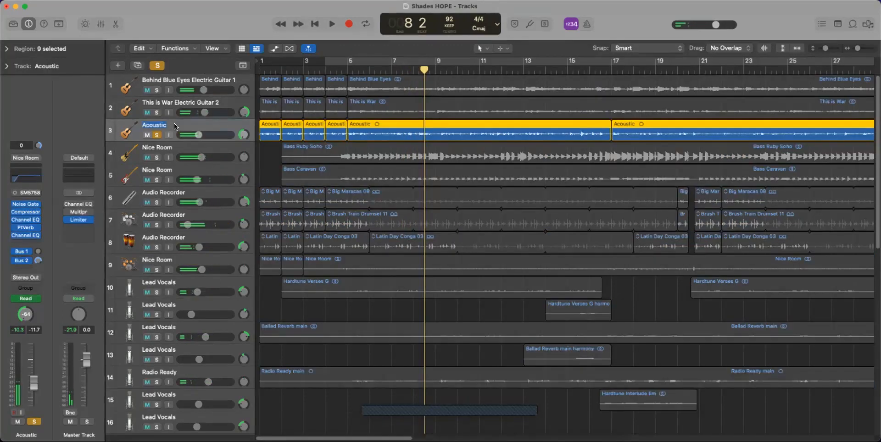
left_click(144, 125)
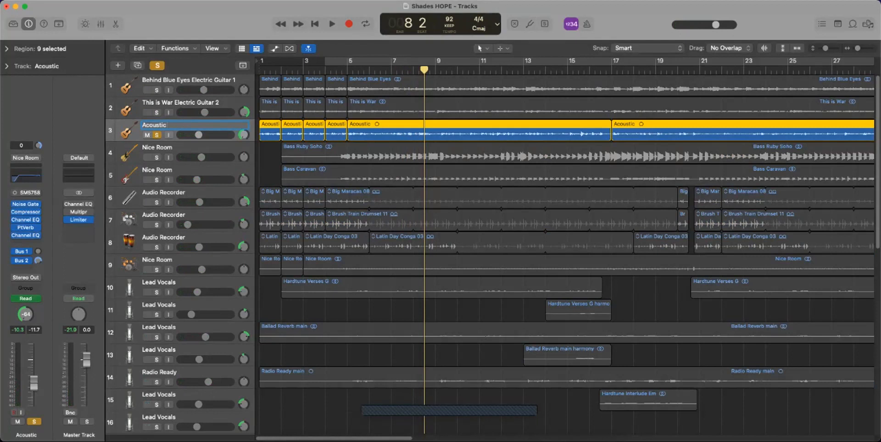
type("Guitar 1")
key("Return")
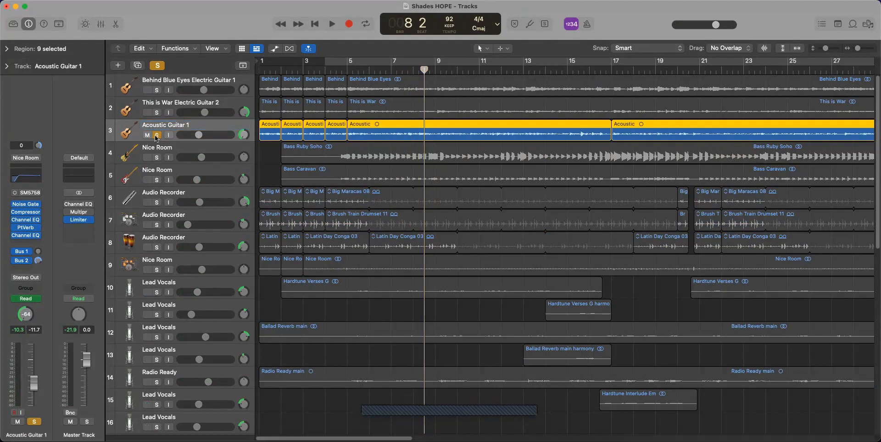
Step: Audition the Bass Ruby Soho track in solo, then release its solo
left_click(201, 152)
left_click(156, 158)
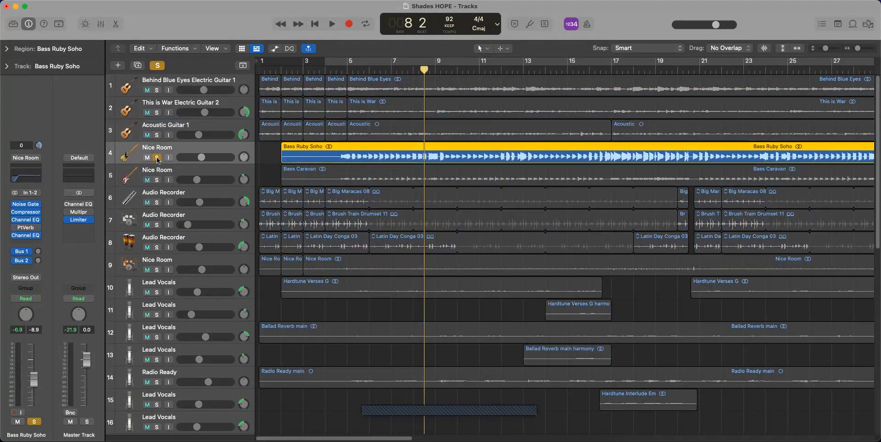
key("space")
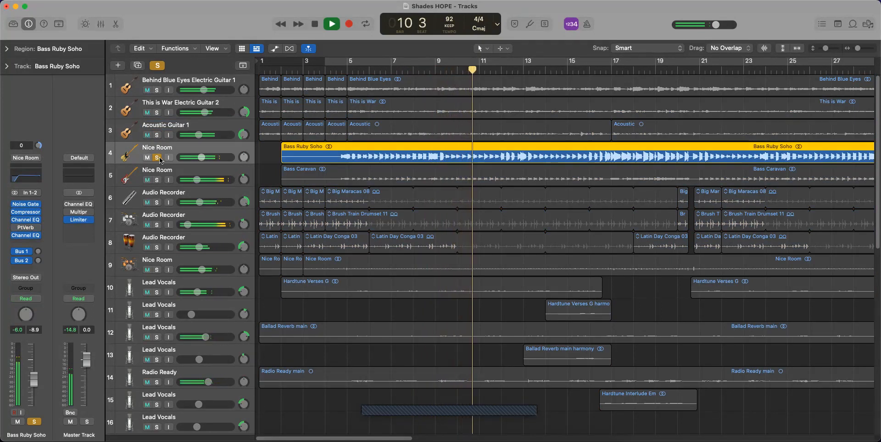
key("space")
left_click(157, 158)
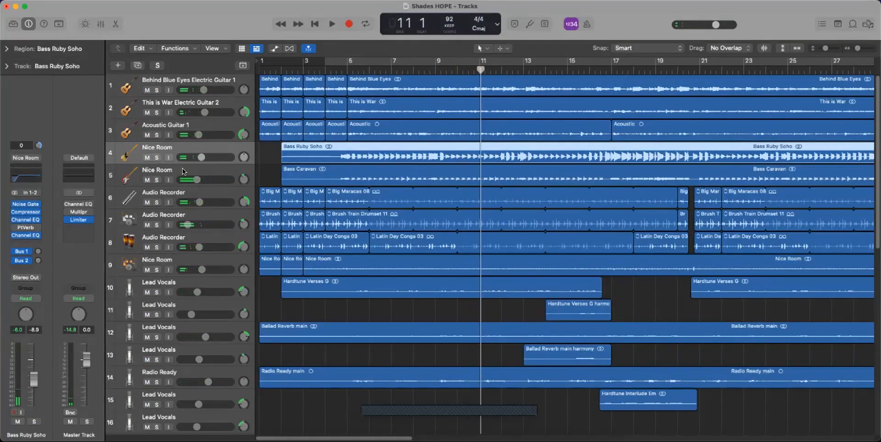
Step: Audition the Bass Caravan track in solo, then release its solo
left_click(157, 171)
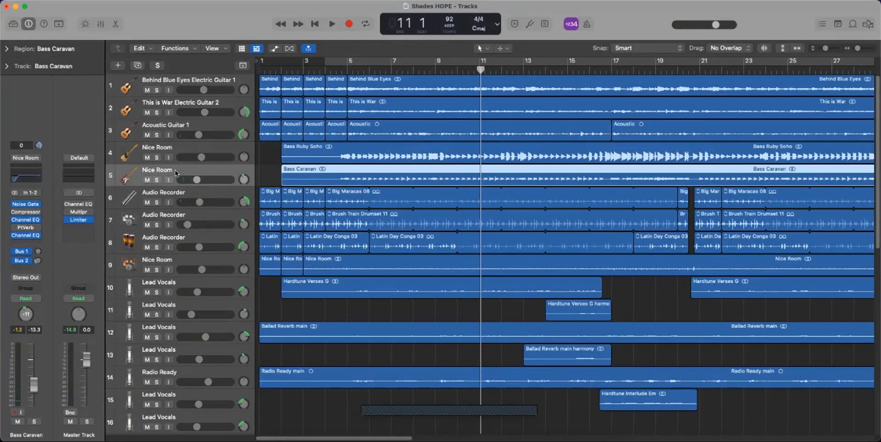
left_click(156, 180)
key("space")
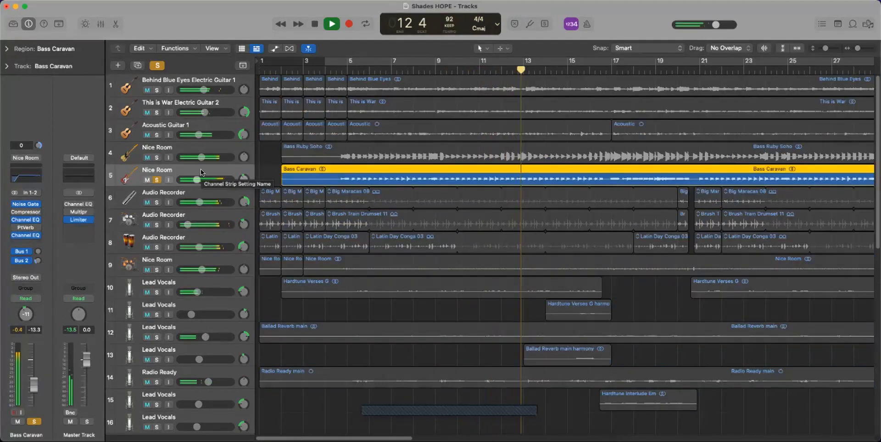
key("space")
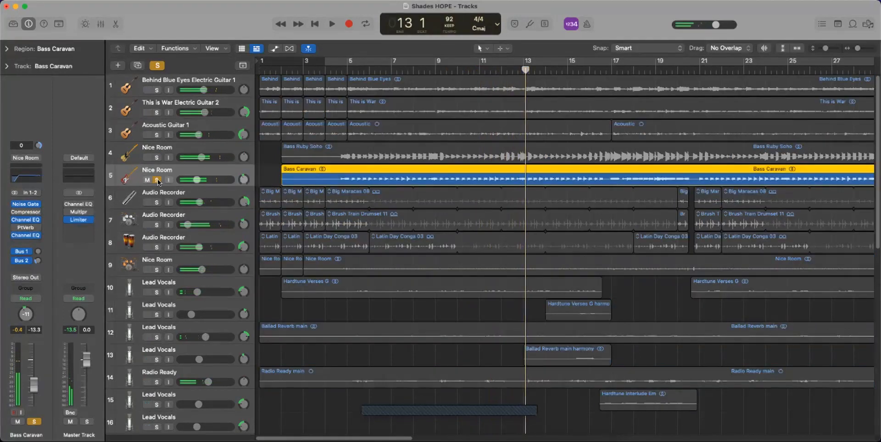
left_click(156, 179)
Step: Rename track 4 as "Bass Ruby Soho Plucked"
double_click(181, 148)
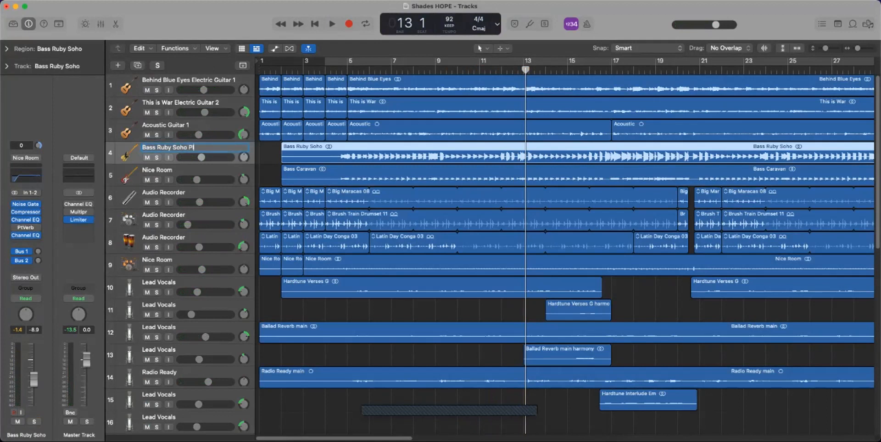
type("Plucked")
key("Return")
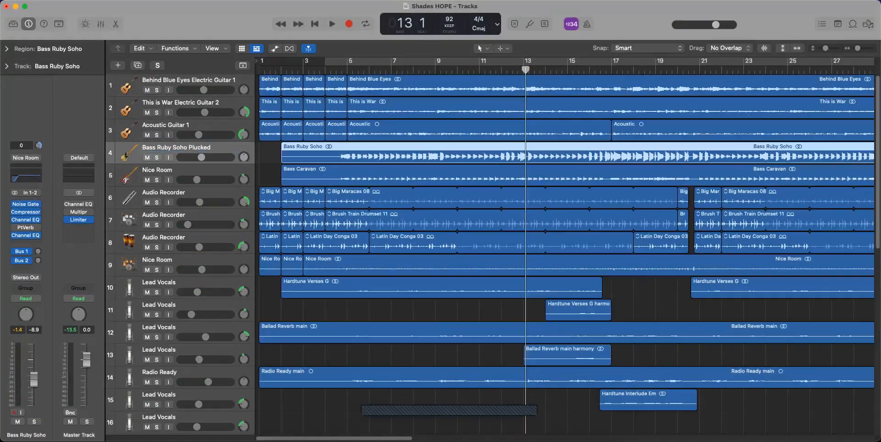
Step: Rename track 5 as "Bass Caravan Picked"
double_click(213, 172)
left_click(212, 171)
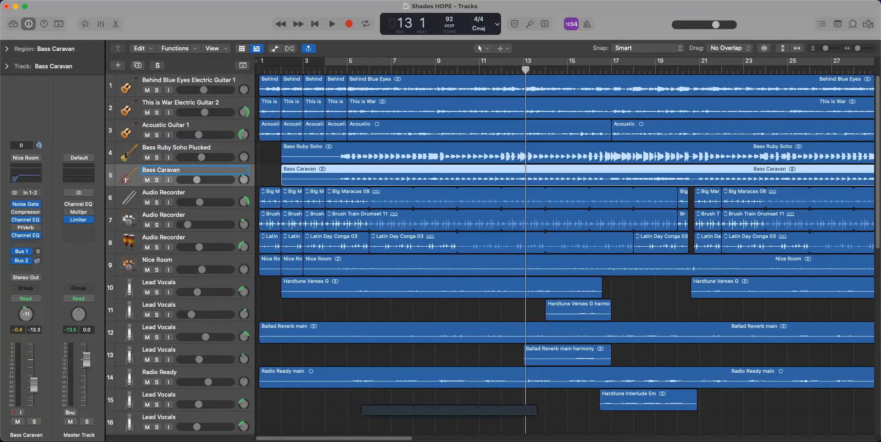
key("Return")
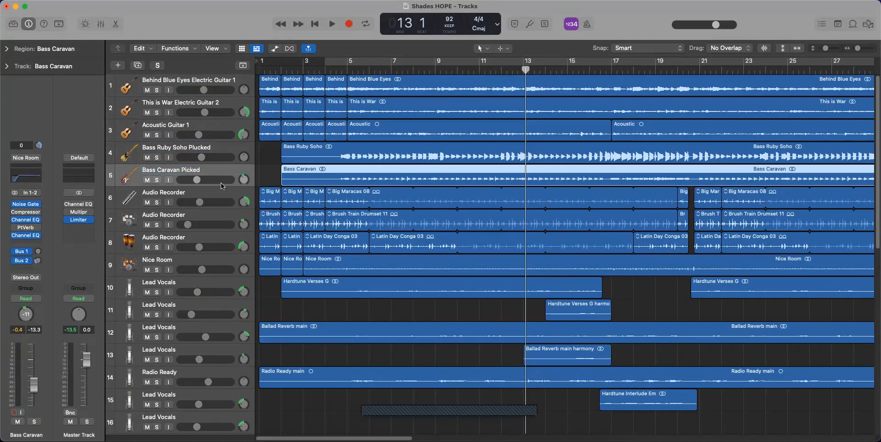
Step: Audition track 6, containing the Big Maracas 08 loops, in solo and release its solo
left_click(213, 197)
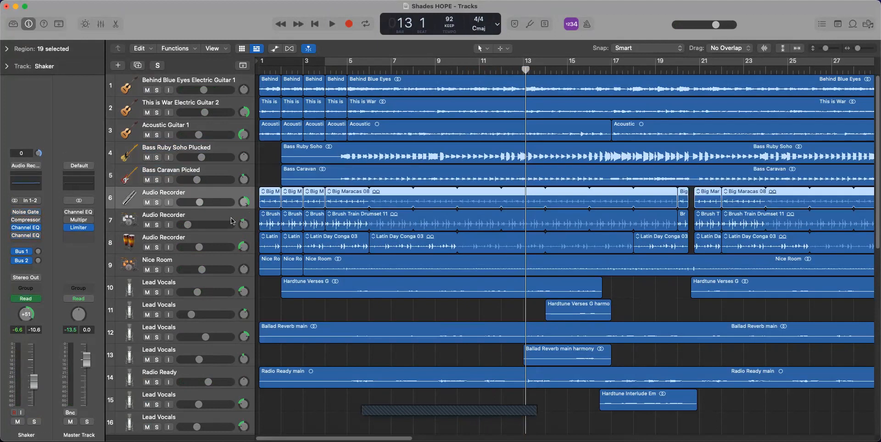
left_click(156, 203)
key("space")
key("space")
left_click(156, 202)
Step: Audition track 7, containing the Brush Train Drumset 11 loops, in solo and release its solo
left_click(156, 225)
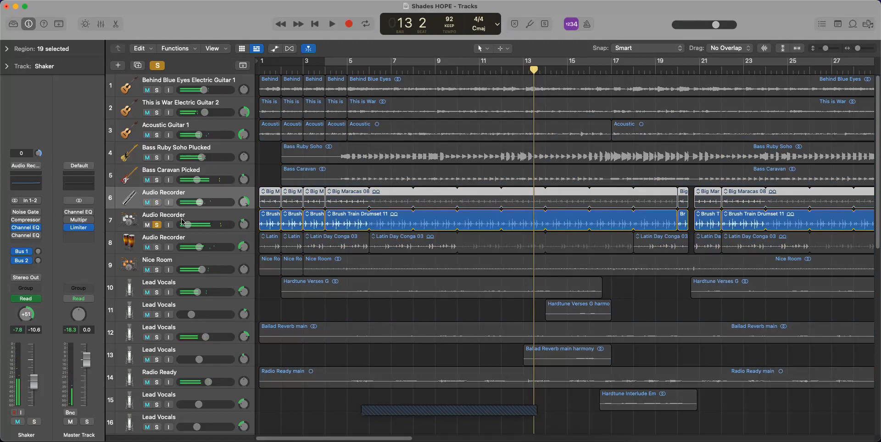
key("space")
key("space")
left_click(156, 224)
Step: Audition track 8, containing the Latin Day Conga 03 loops, in solo and release its solo
left_click(157, 247)
key("space")
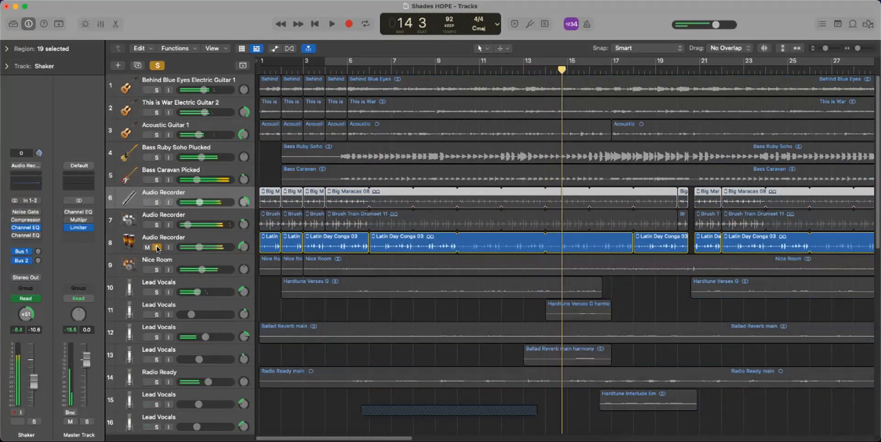
key("space")
left_click(157, 247)
Step: Solo track 9, containing the Nice Room regions, and audition it
left_click(156, 270)
key("space")
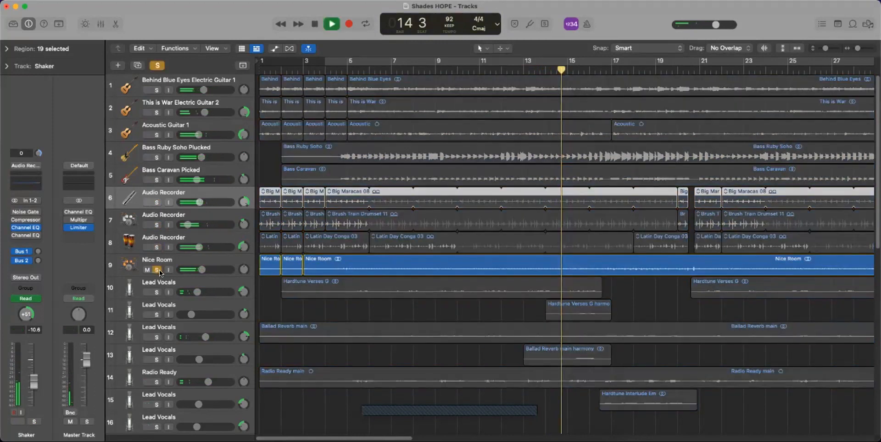
key("space")
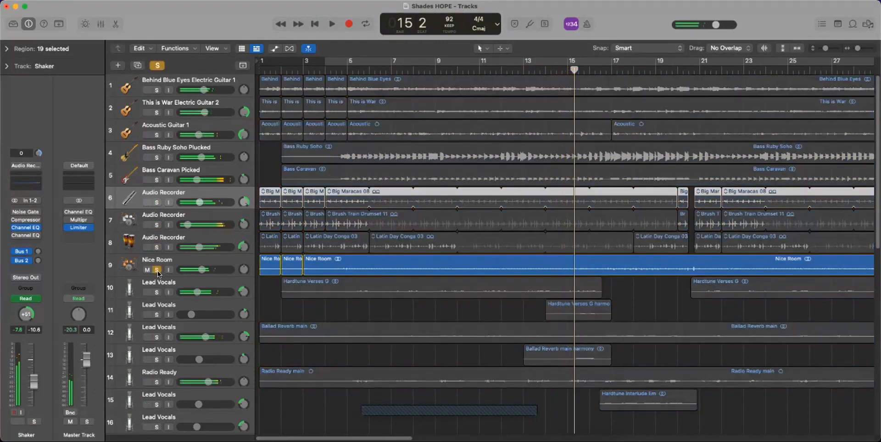
Step: Release the Nice Room solo and reorder the percussion tracks as Brush Train Drumset, Nice Room, Big Maracas, Latin Day Conga
left_click(157, 269)
left_click(213, 260)
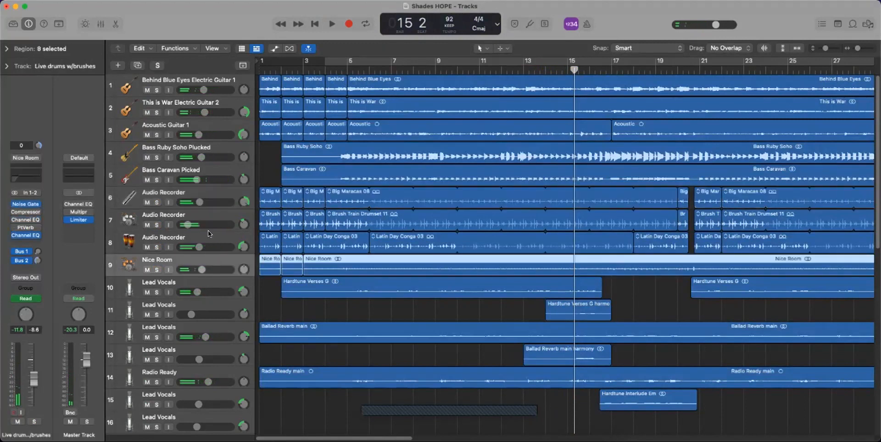
left_click(211, 189)
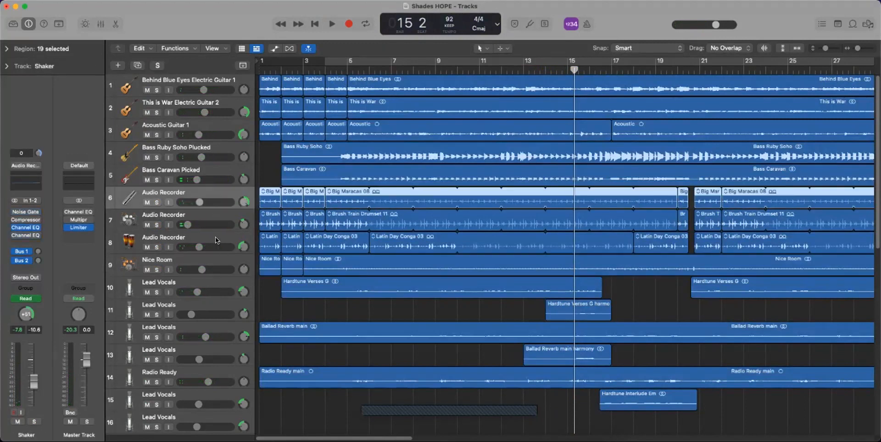
left_click_drag(218, 255, 234, 225)
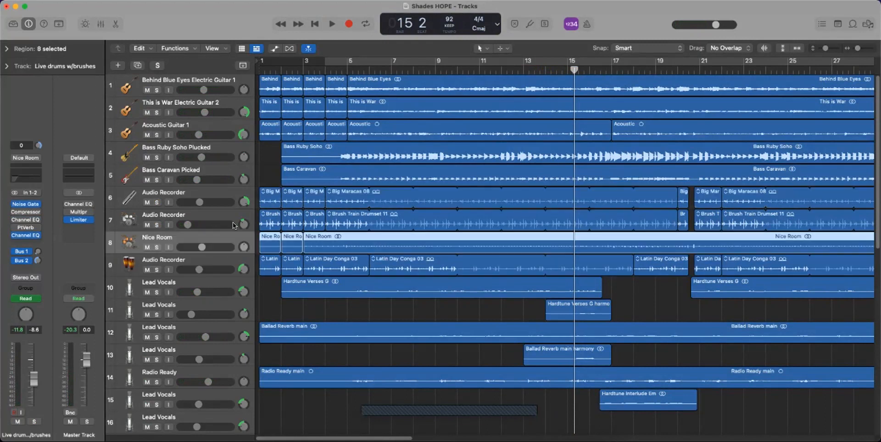
left_click_drag(215, 197, 228, 249)
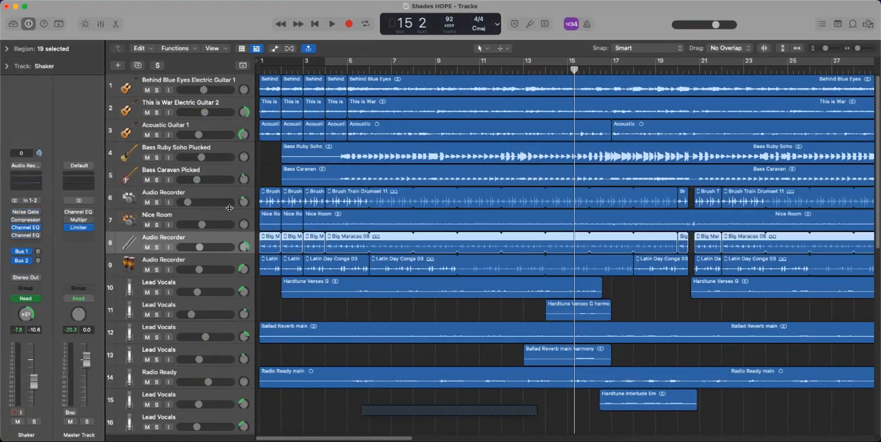
Step: Solo the Crate Digger track and audition it from bar 17
scroll(217, 271, "down", 6)
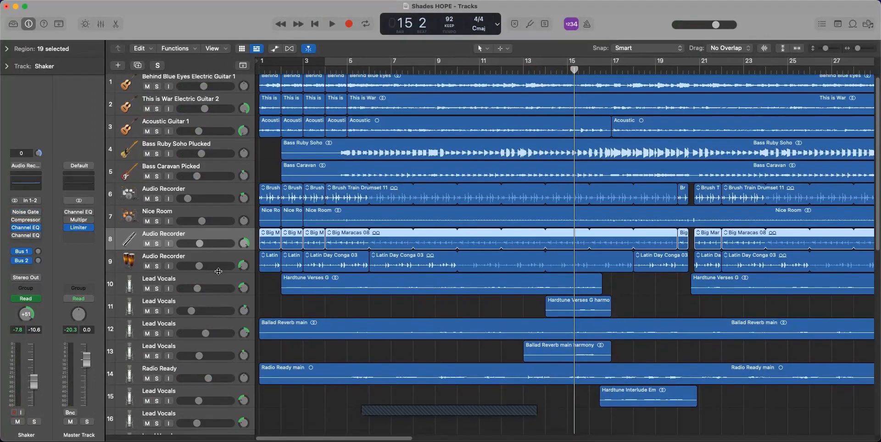
scroll(217, 276, "down", 5)
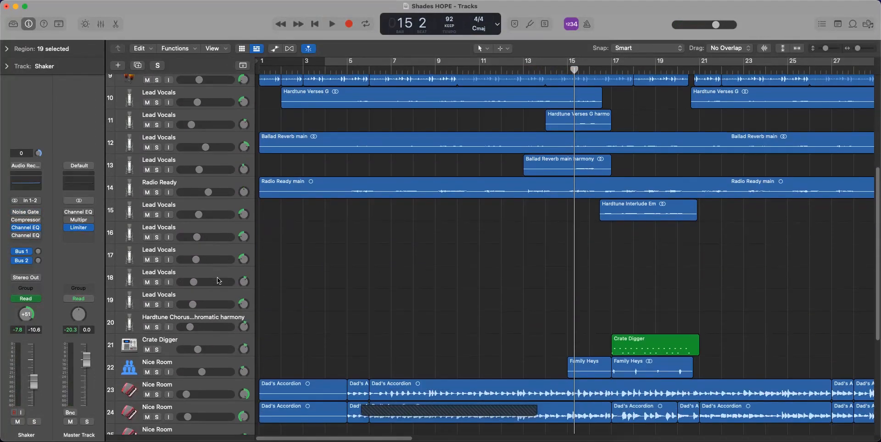
scroll(218, 281, "up", 4)
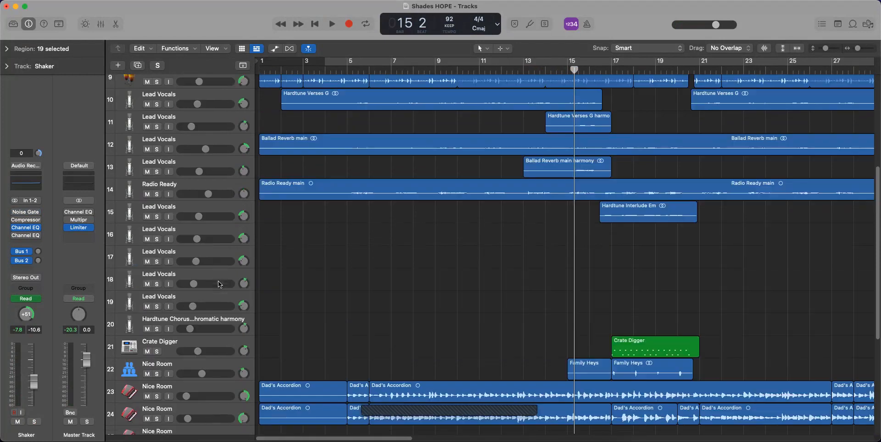
scroll(211, 253, "down", 5)
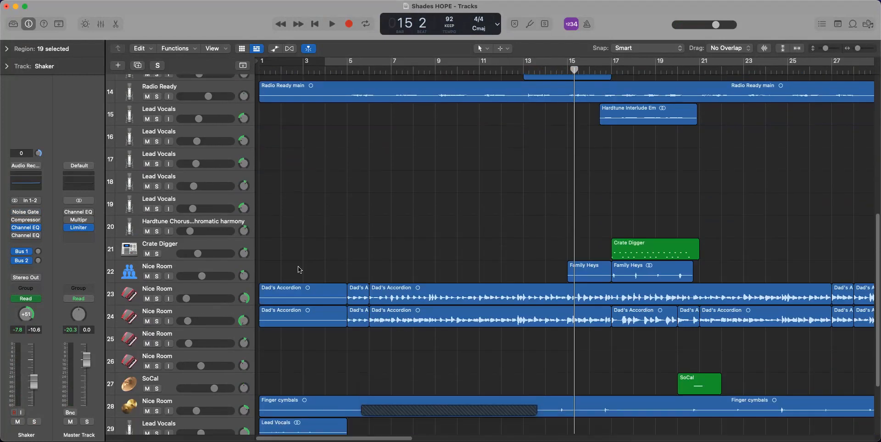
left_click(157, 254)
left_click(612, 70)
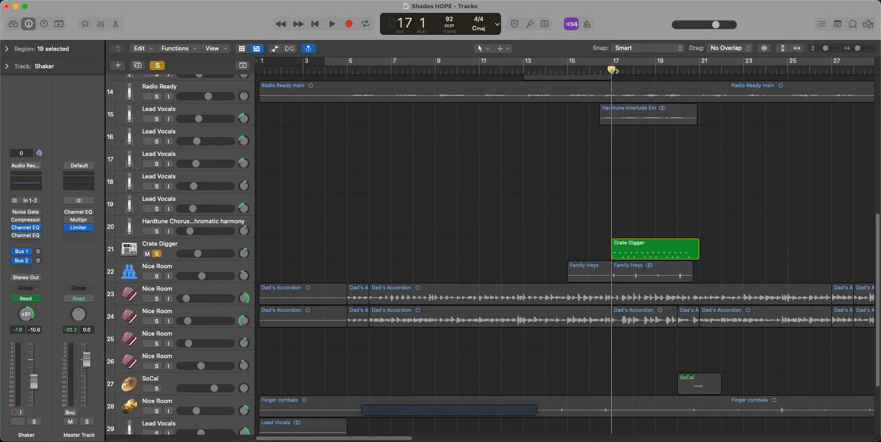
key("space")
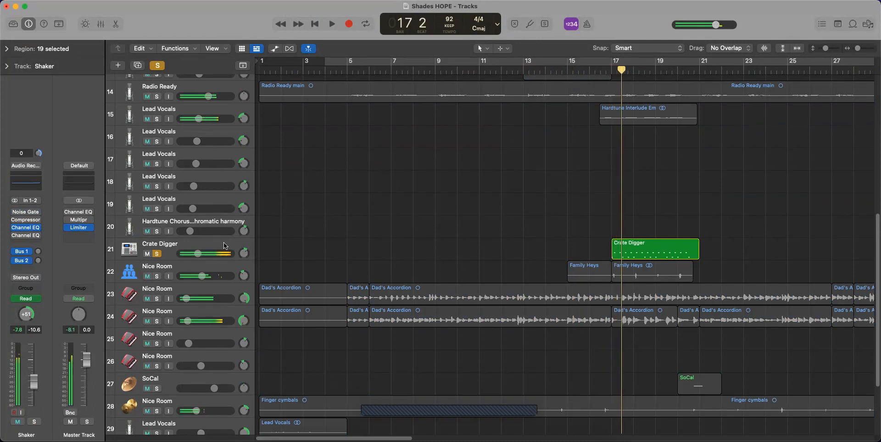
Step: Move the Crate Digger track directly below the Latin Day Conga track and release its solo
mouse_move(232, 250)
left_mouse_down()
mouse_move(231, 61)
mouse_move(234, 245)
left_mouse_up()
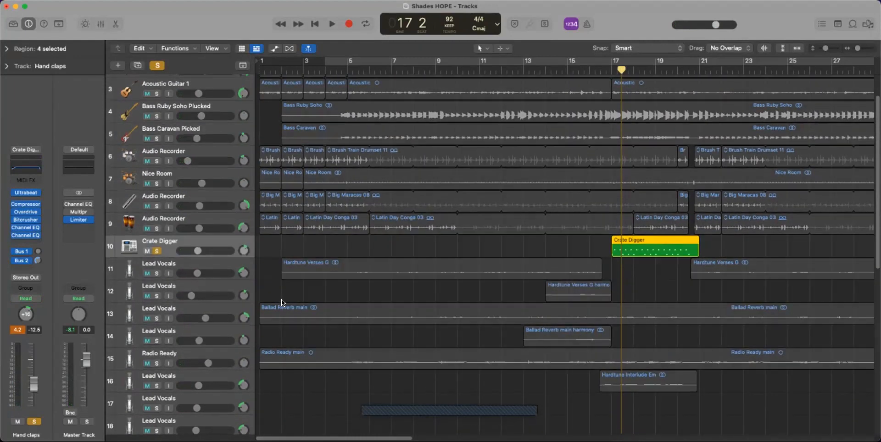
scroll(284, 303, "down", 4)
scroll(285, 304, "down", 9)
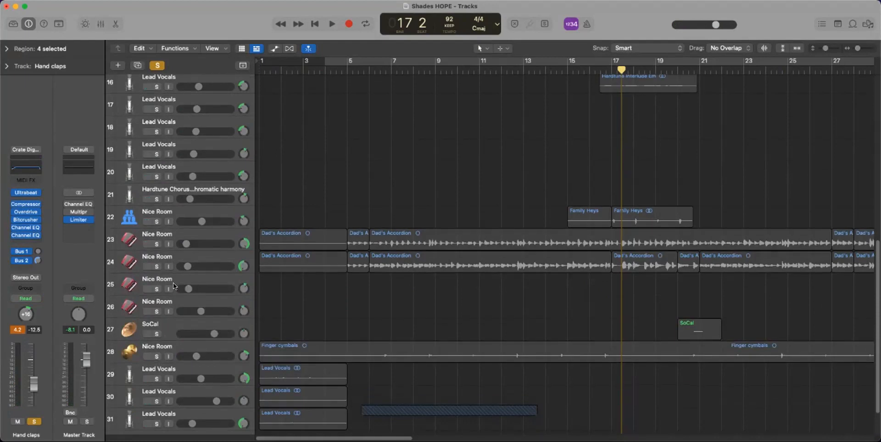
scroll(167, 159, "up", 3)
left_click(158, 65)
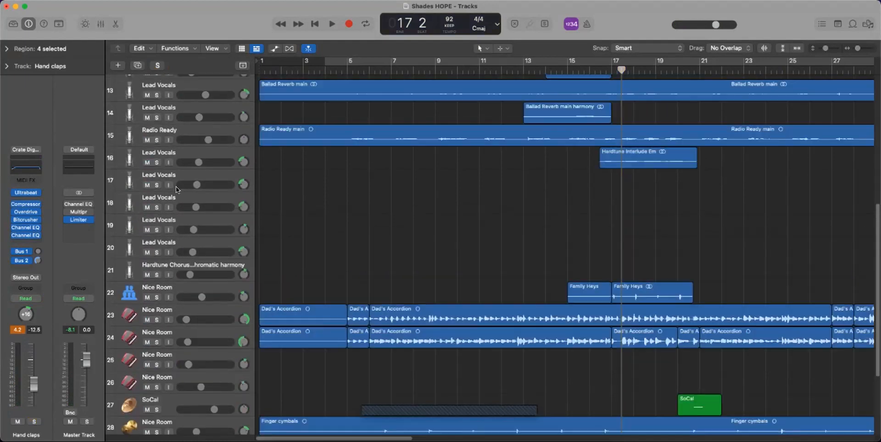
Step: Audition the SoCal track around bar 20 in the mix and in solo, and move it directly below the Crate Digger track
scroll(323, 314, "down", 4)
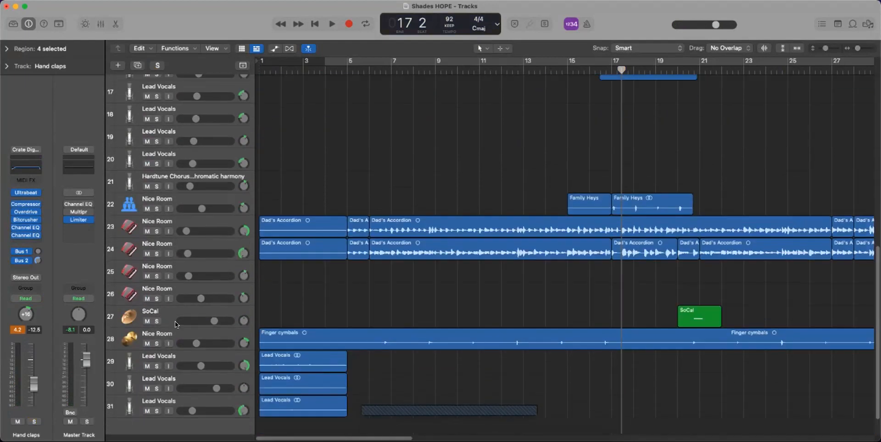
left_click(224, 314)
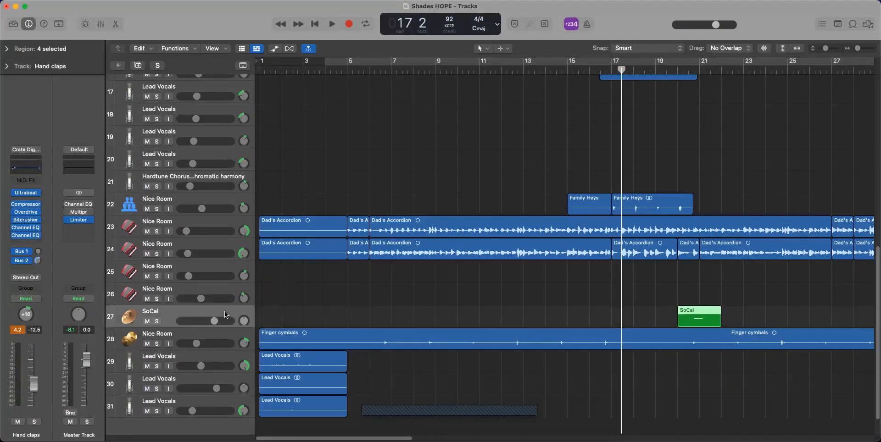
left_click(689, 70)
key("space")
key("space")
left_click(157, 321)
left_click(687, 70)
key("space")
key("space")
left_click(156, 321)
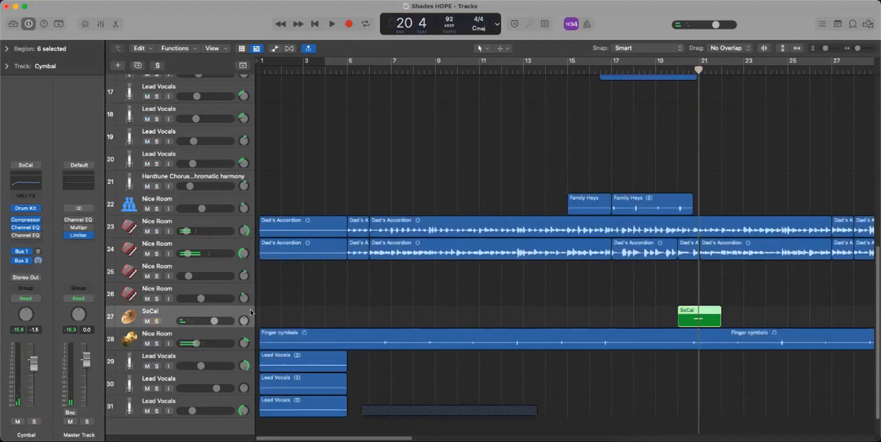
scroll(250, 314, "up", 6)
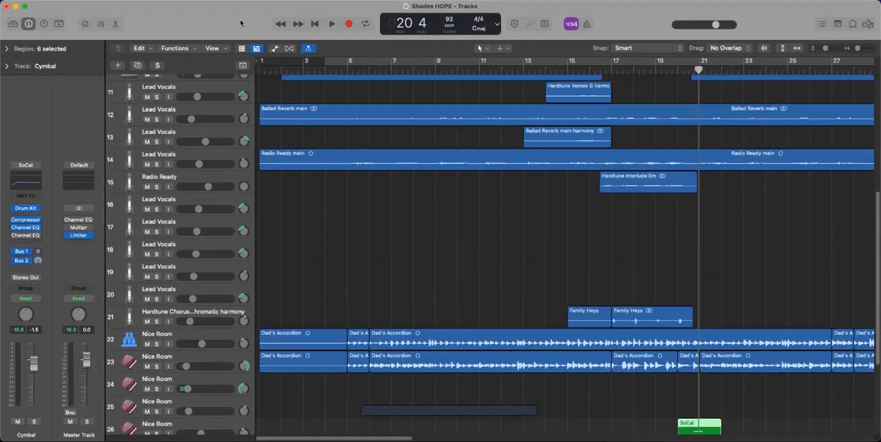
left_click_drag(240, 20, 246, 164)
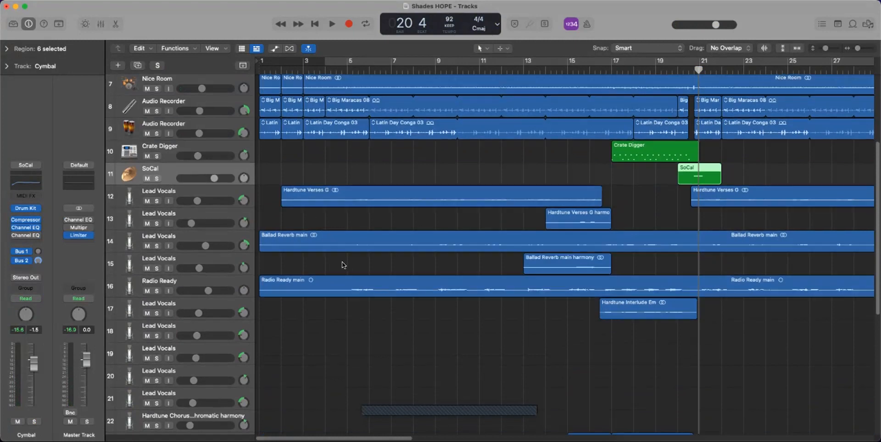
Step: Audition the Finger cymbals track in solo from about bar 12 and release its solo
scroll(343, 265, "down", 10)
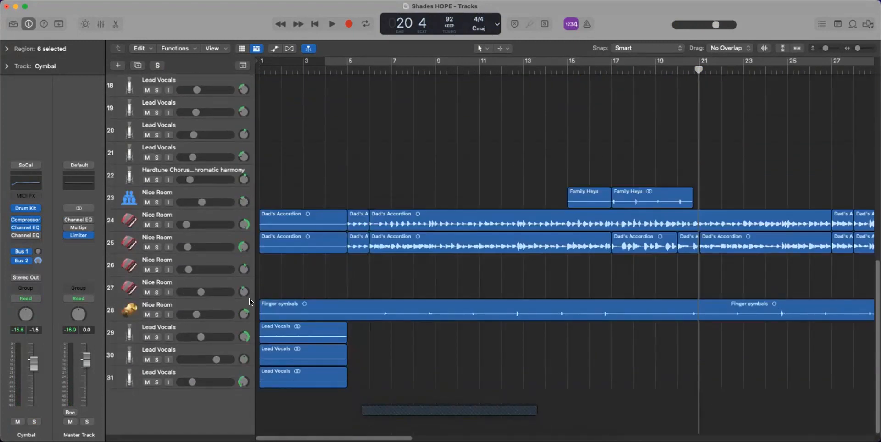
left_click(216, 303)
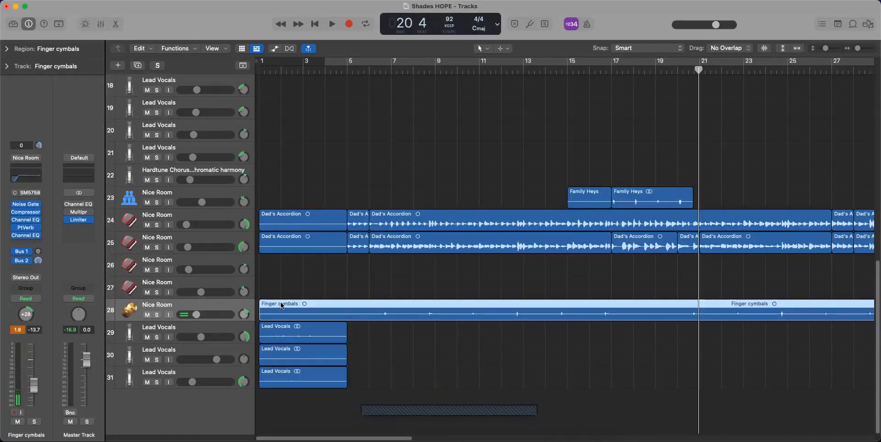
left_click(157, 315)
left_click(507, 68)
key("space")
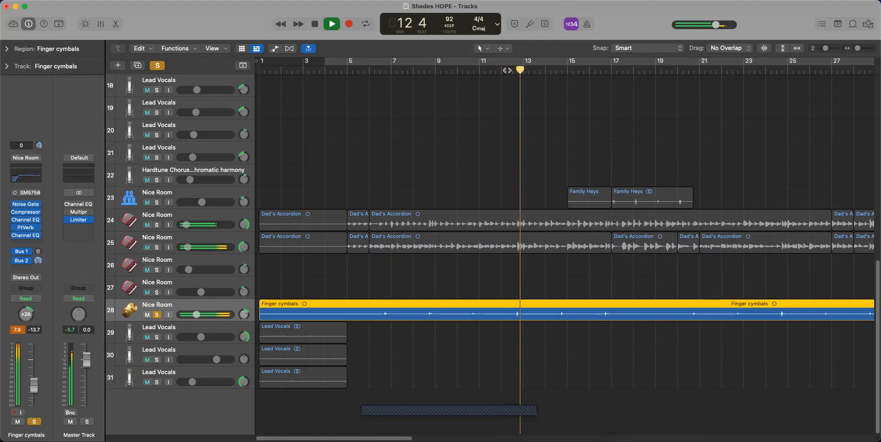
key("space")
left_click(156, 315)
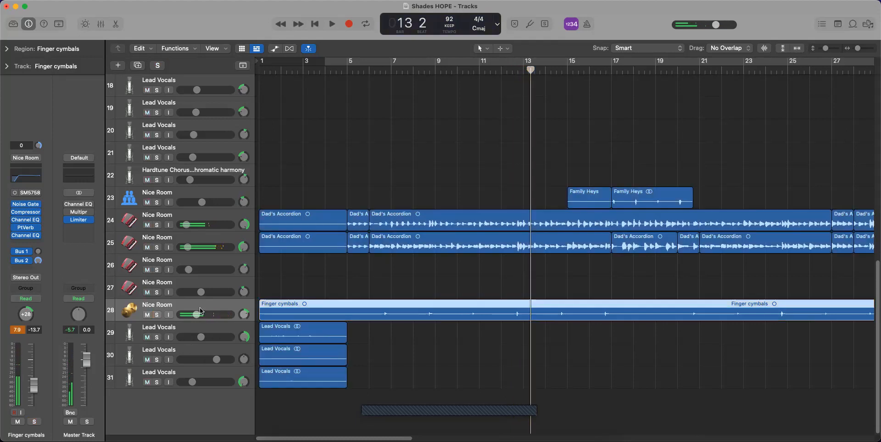
Step: Move the Finger cymbals track between the Latin Day Conga and Crate Digger tracks and review the new track order
scroll(248, 303, "up", 10)
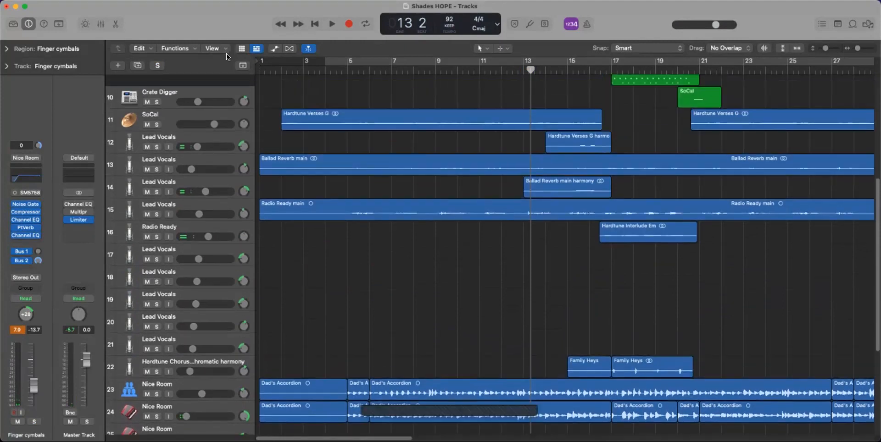
left_click_drag(227, 53, 235, 136)
scroll(233, 238, "down", 8)
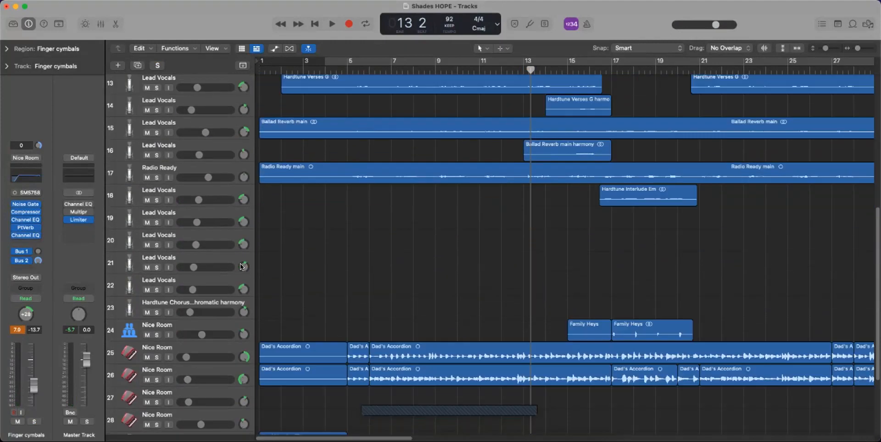
scroll(327, 254, "down", 1)
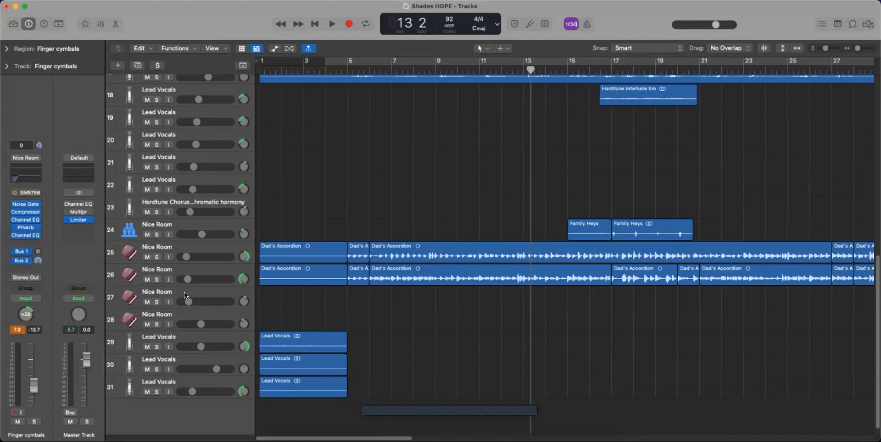
scroll(206, 370, "up", 15)
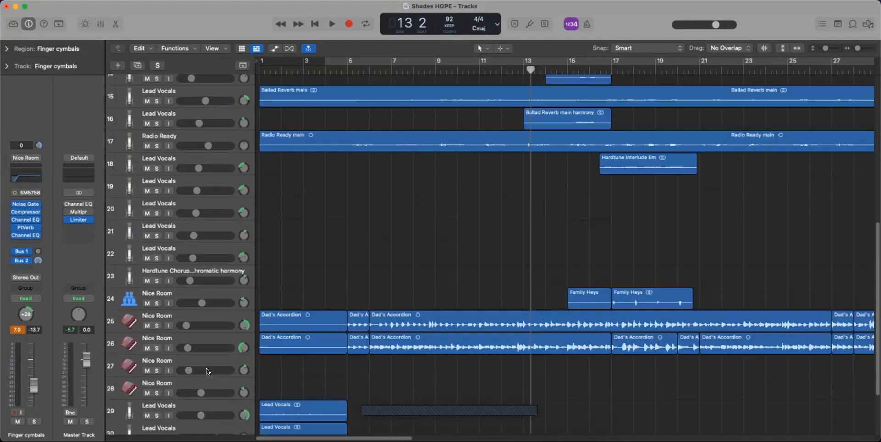
scroll(233, 306, "up", 1)
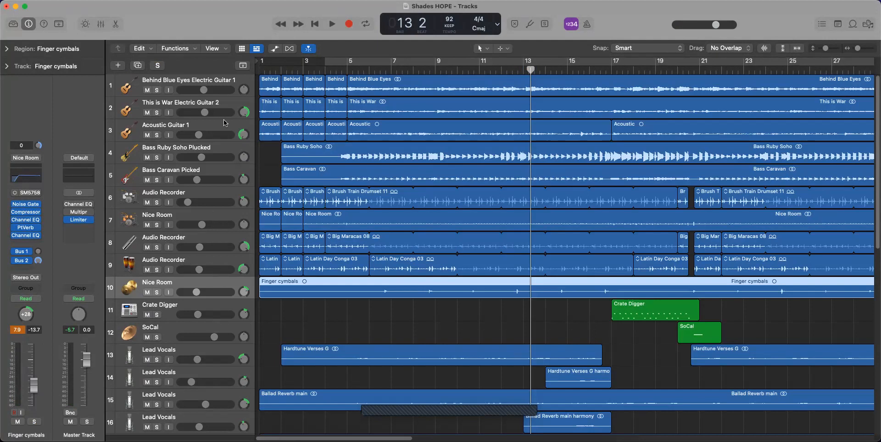
Step: Inspect the channel strips of the two electric guitar tracks and show the Mixer enlarged to its full channel strips
left_click(222, 83)
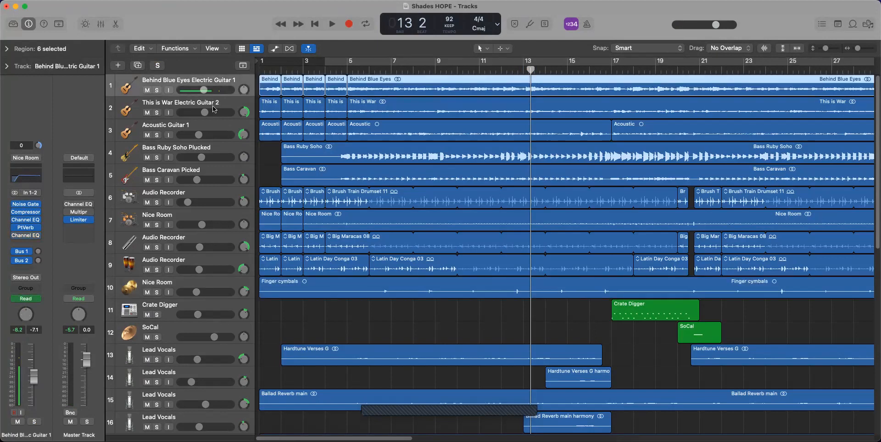
left_click(228, 103)
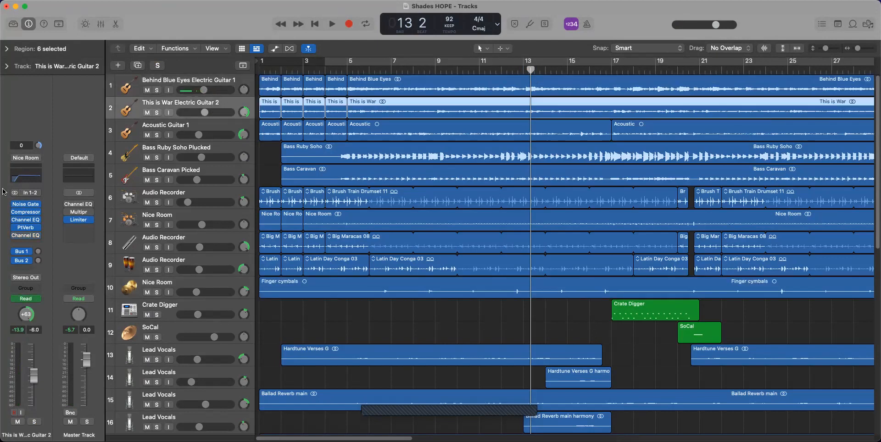
left_click(101, 27)
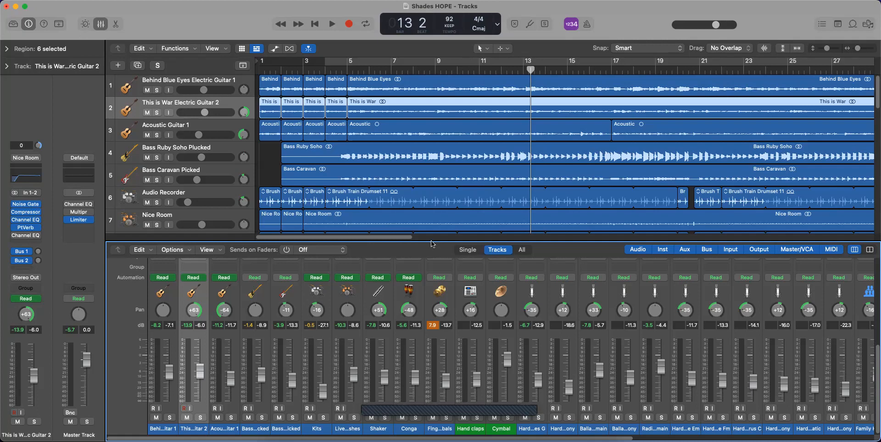
left_click_drag(428, 240, 406, 70)
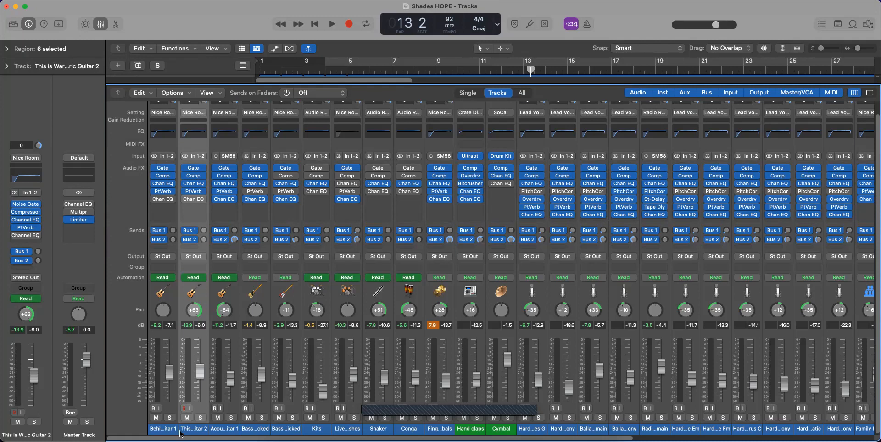
Step: Examine the channel strips across the whole Mixer, from the guitars to the Master, and close the Mixer
scroll(489, 266, "right", 10)
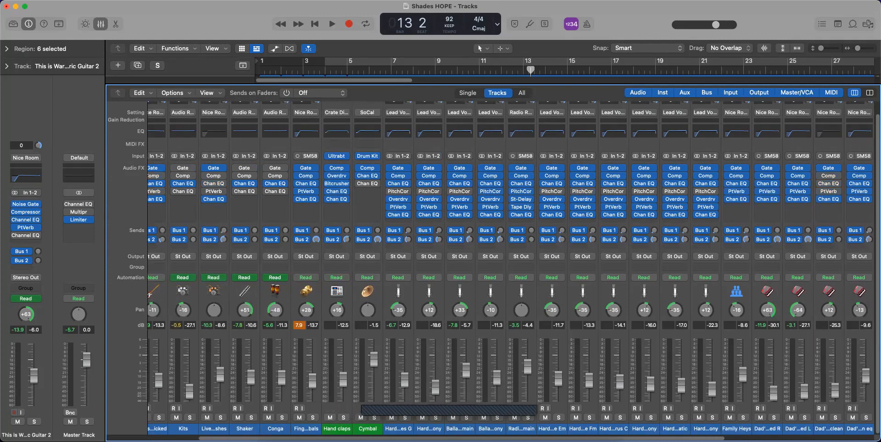
scroll(529, 312, "right", 4)
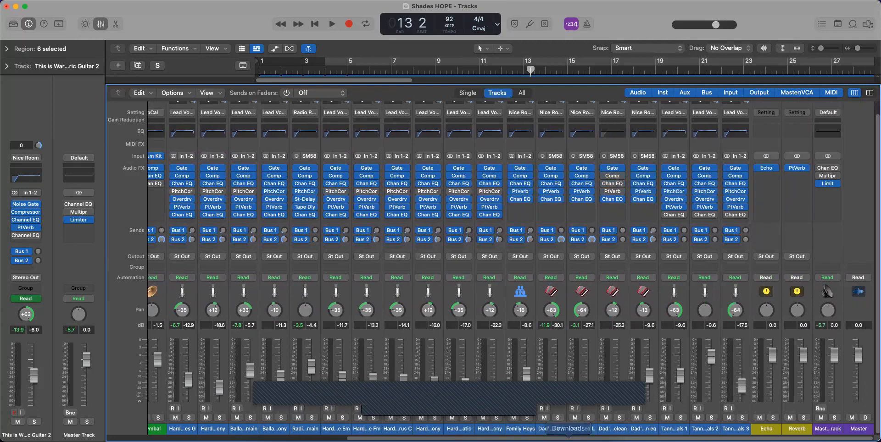
scroll(584, 305, "left", 8)
scroll(511, 271, "left", 10)
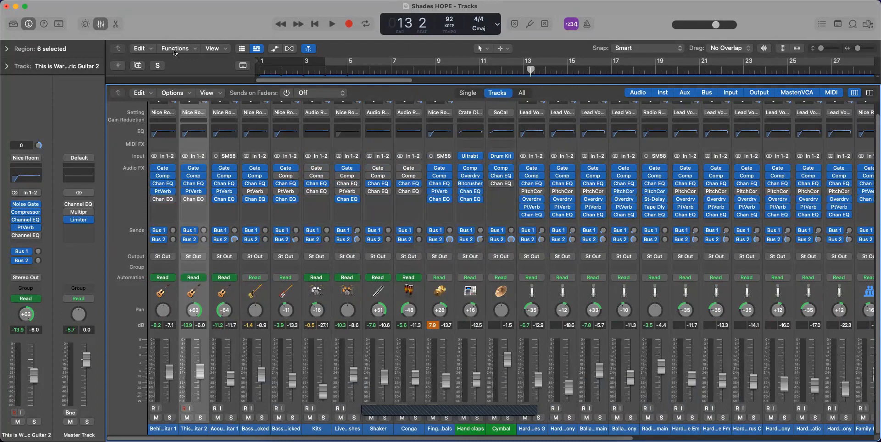
left_click(100, 24)
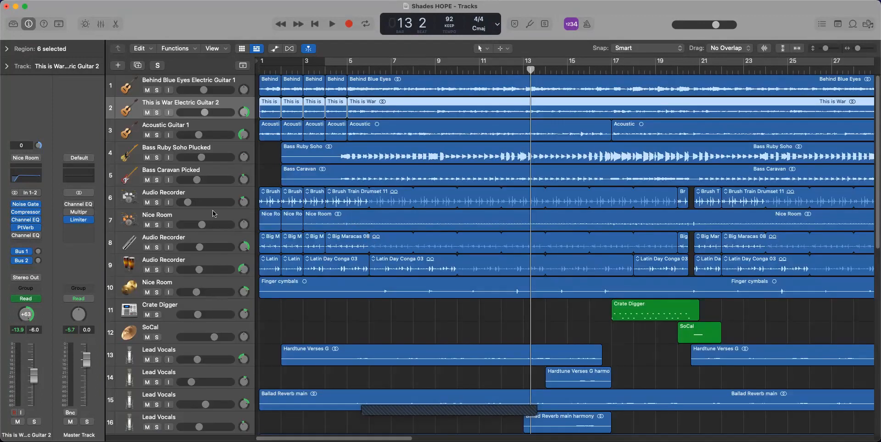
Step: Group the Behind Blue Eyes Electric Guitar 1 and This is War Electric Guitar 2 tracks into a Summing Stack
left_click(223, 83)
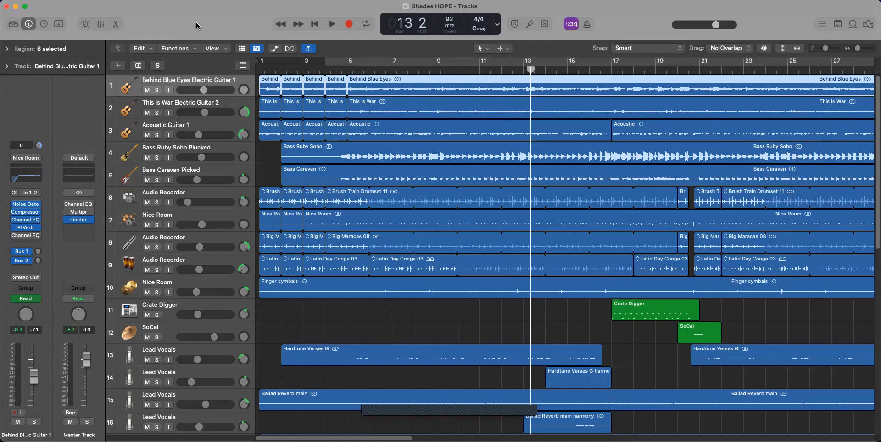
left_click(224, 105)
left_click(220, 80)
left_click(225, 107, "shift")
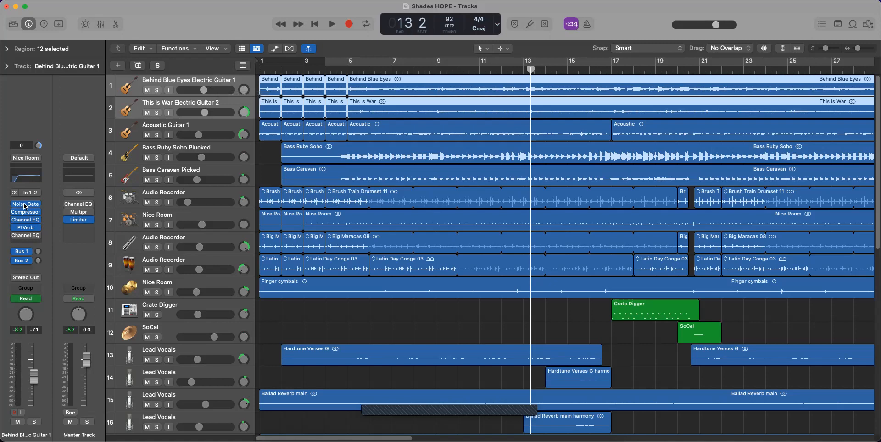
right_click(221, 83)
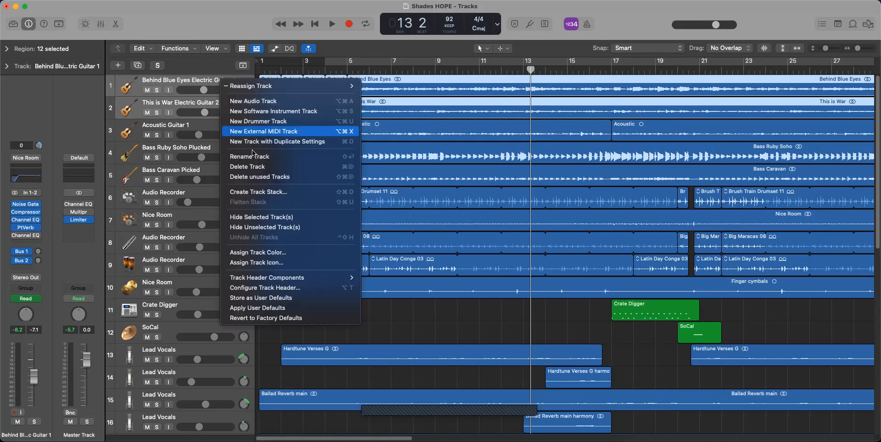
left_click(276, 195)
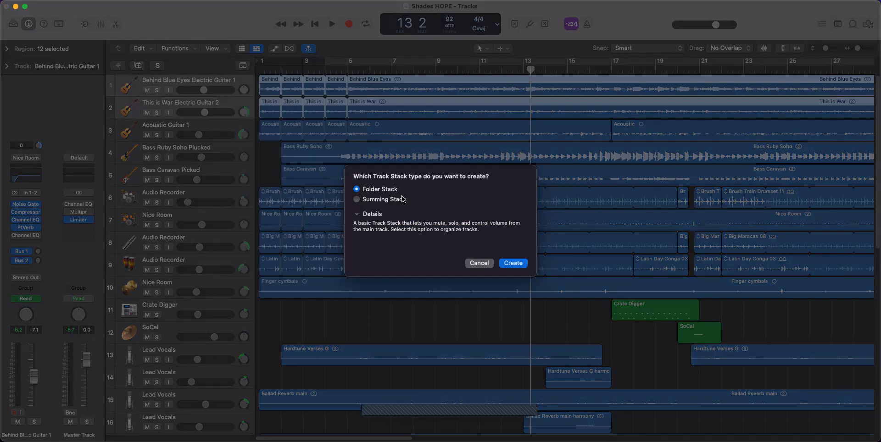
left_click(357, 199)
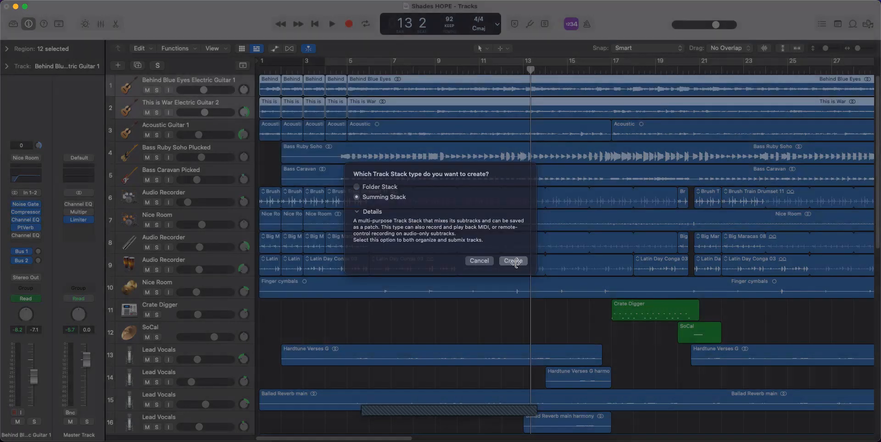
left_click(514, 265)
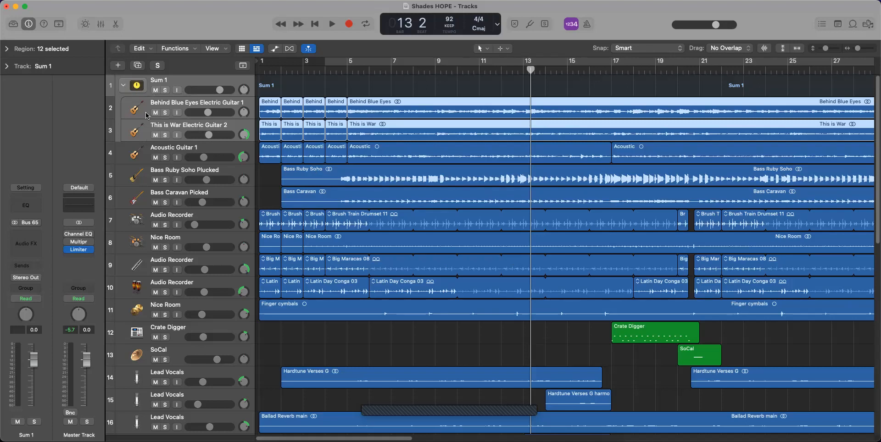
Step: Rename the new guitar stack as Electric Guitars and collapse it
double_click(174, 81)
type("Elec")
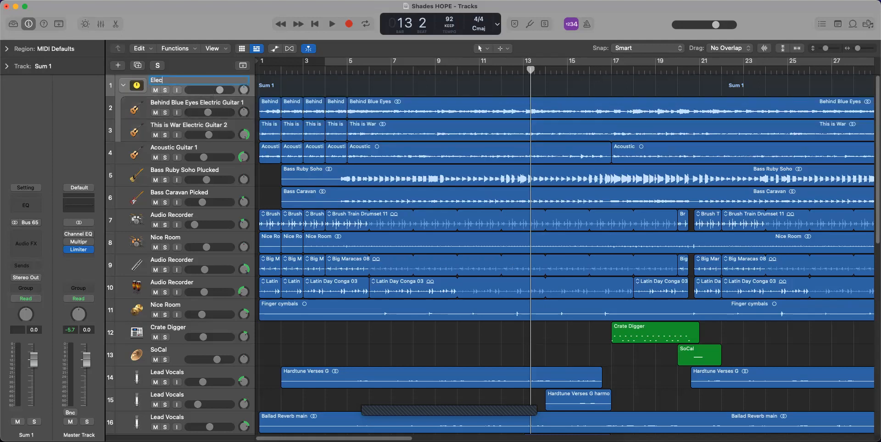
type("tric Guitars")
key("Return")
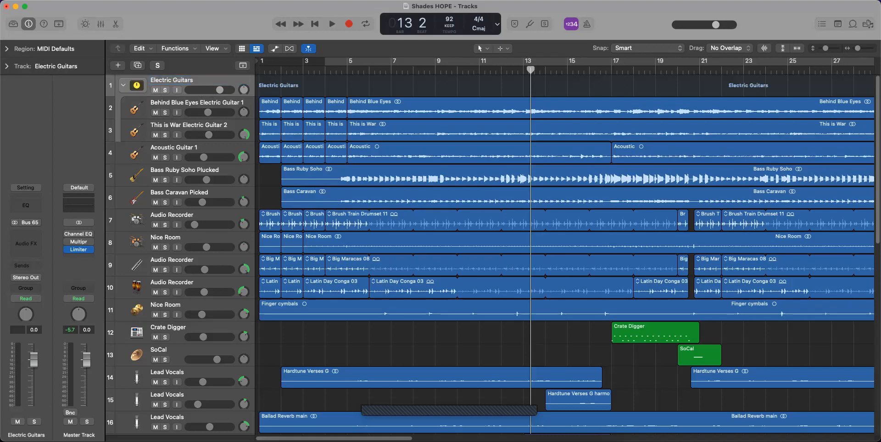
left_click(124, 86)
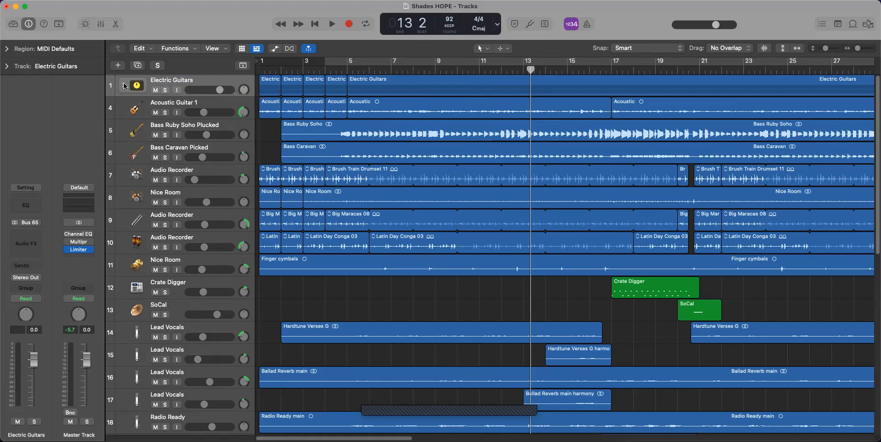
Step: Examine the Electric Guitars stack in the Mixer with its subtrack channel strips expanded, and close the Mixer
left_click(101, 26)
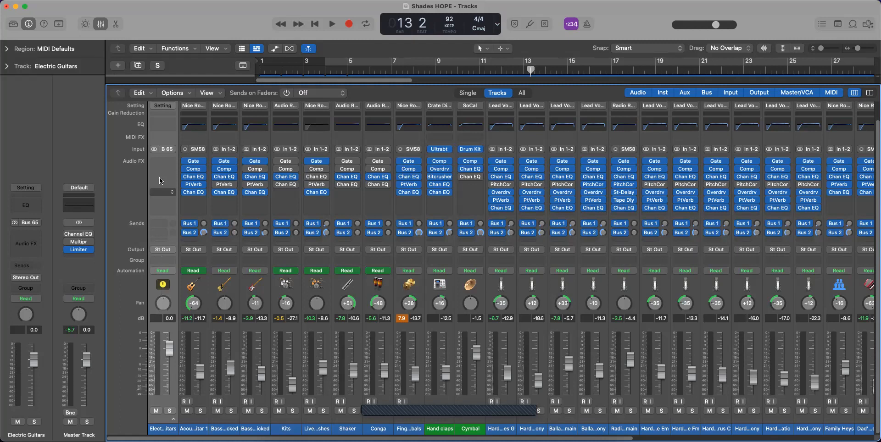
left_click(174, 422)
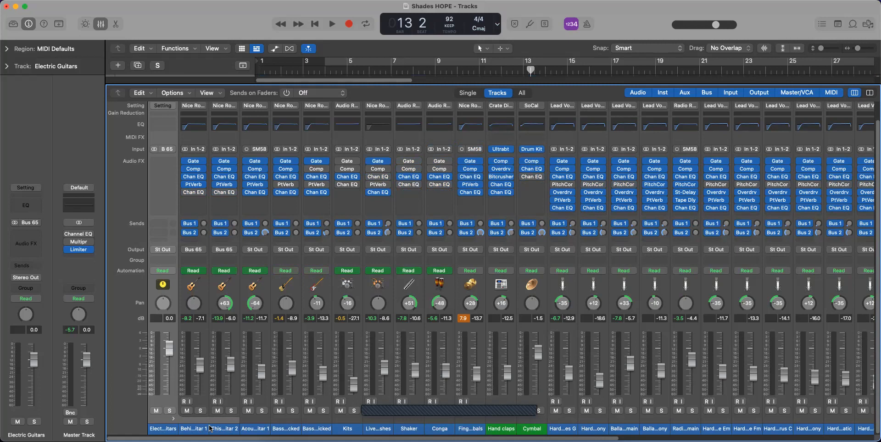
left_click(99, 25)
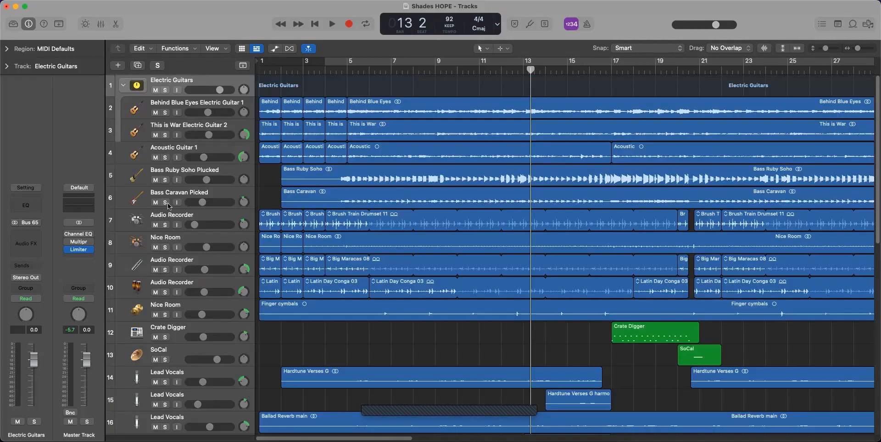
Step: Audition the Electric Guitars stack in solo from bar 13, release its solo and collapse the stack
left_click(165, 90)
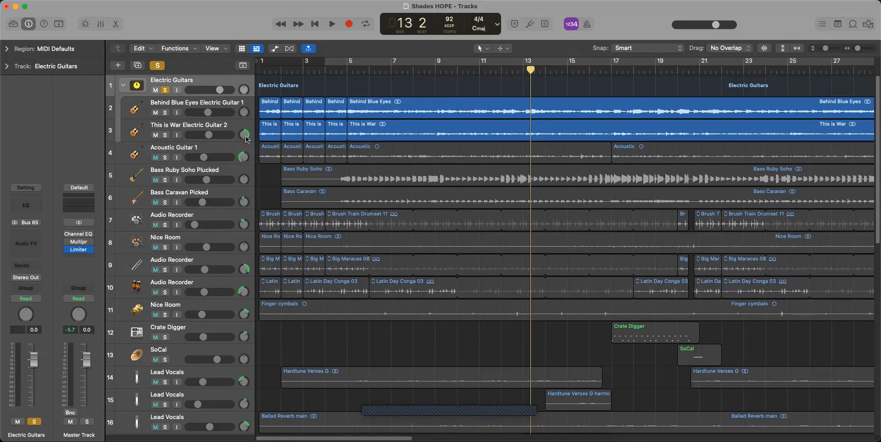
key("space")
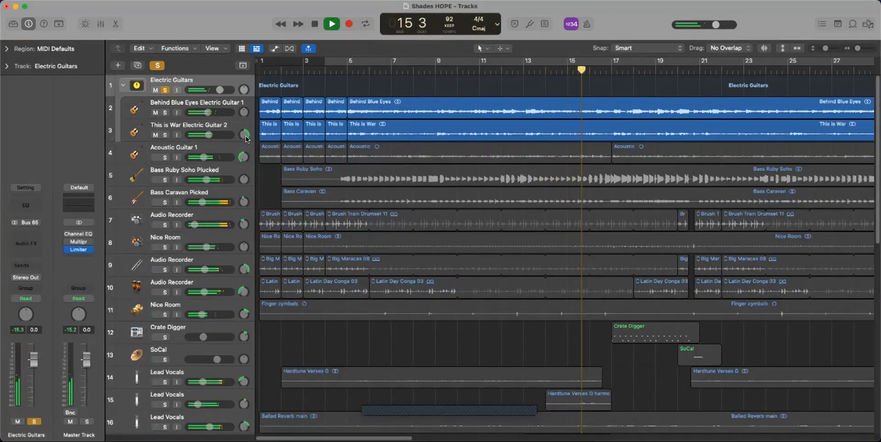
key("space")
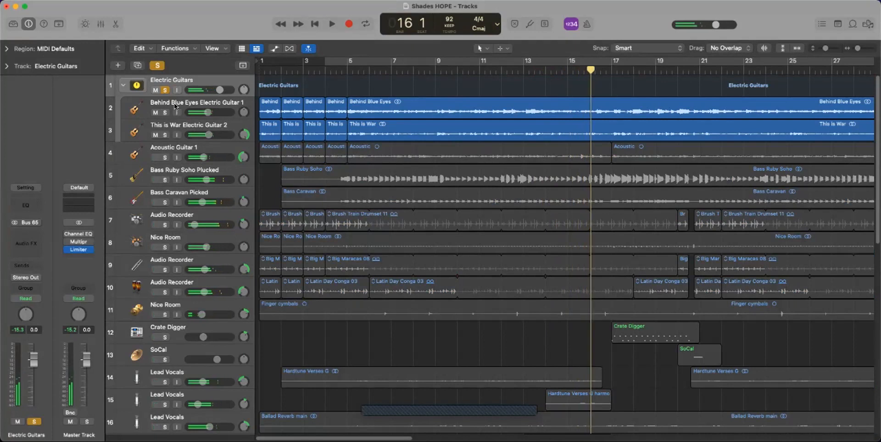
left_click(164, 91)
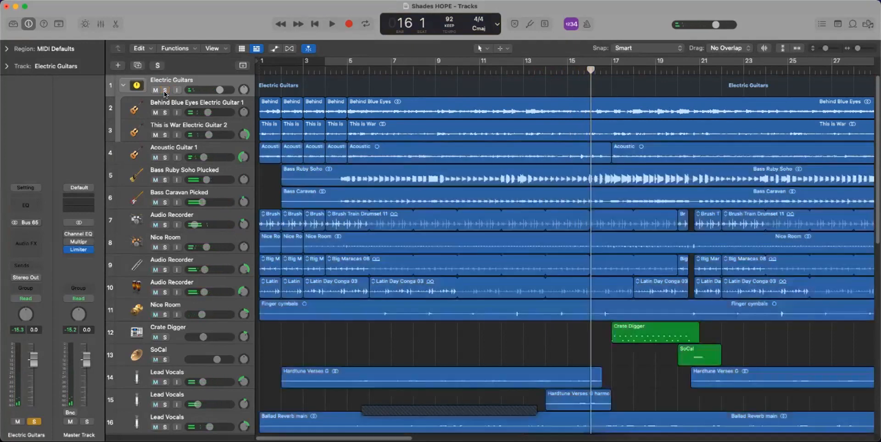
left_click(123, 86)
Step: Group the Bass Ruby Soho Plucked and Bass Caravan Picked tracks into a Summing Stack
left_click(225, 106)
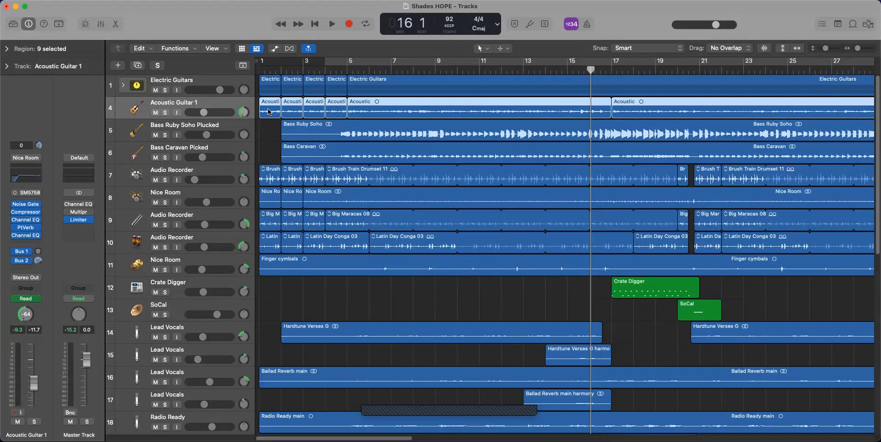
left_click(220, 129)
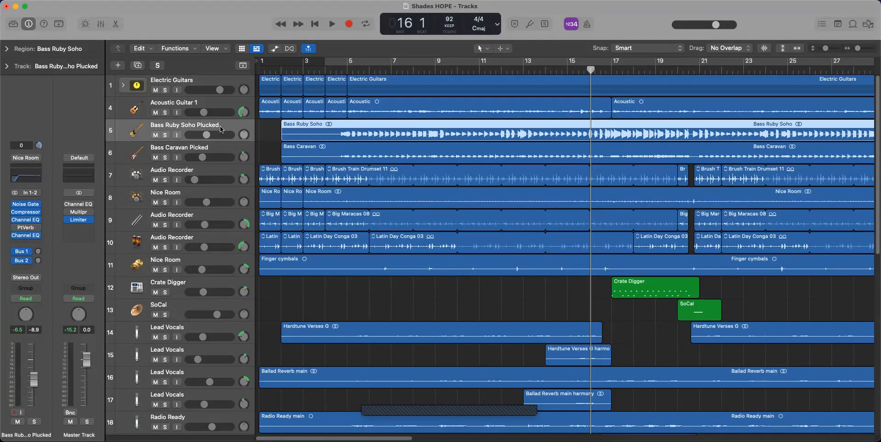
key("shift+Down")
right_click(226, 126)
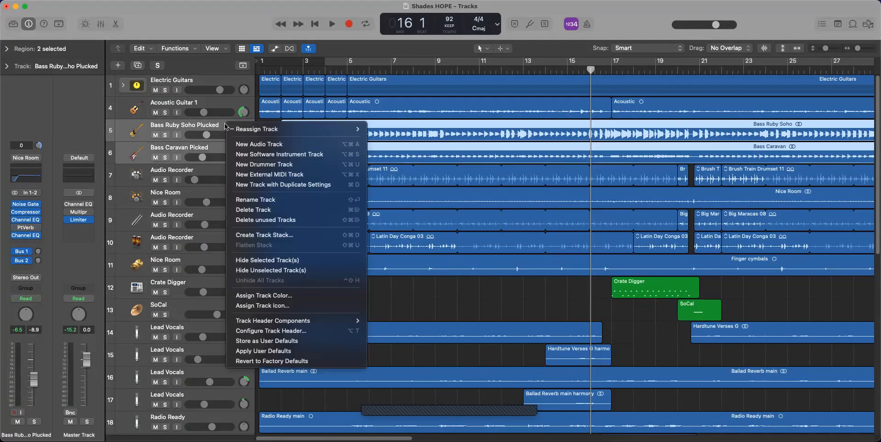
left_click(284, 236)
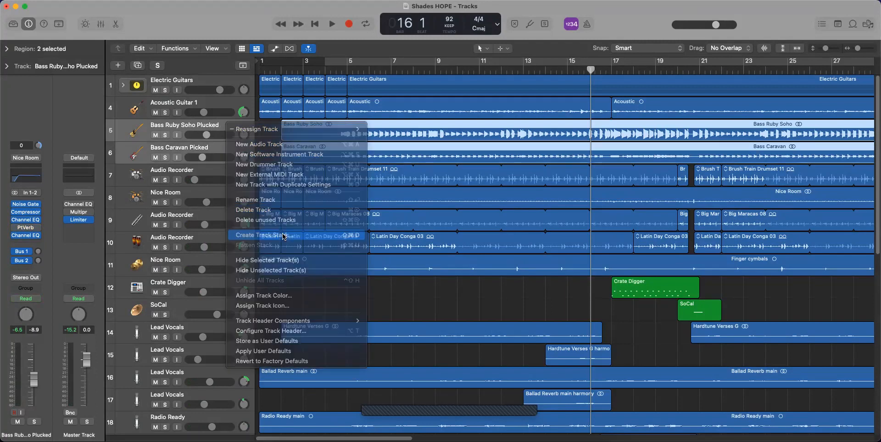
left_click(513, 264)
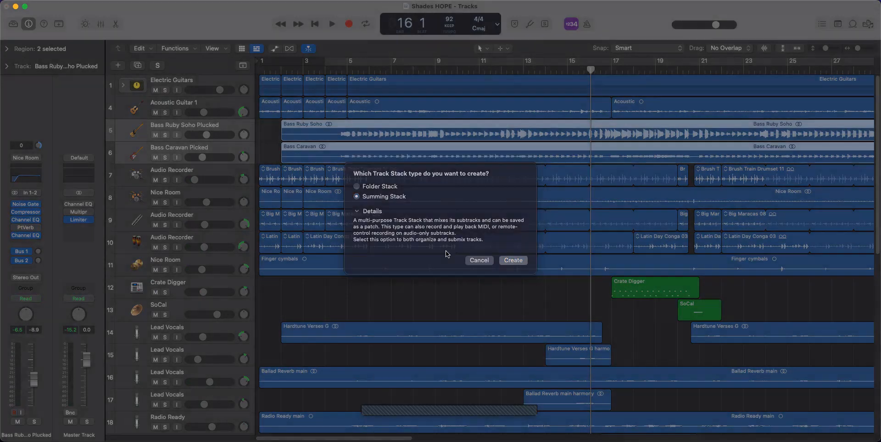
Step: Rename the new stack of the two bass tracks as Bass
double_click(156, 124)
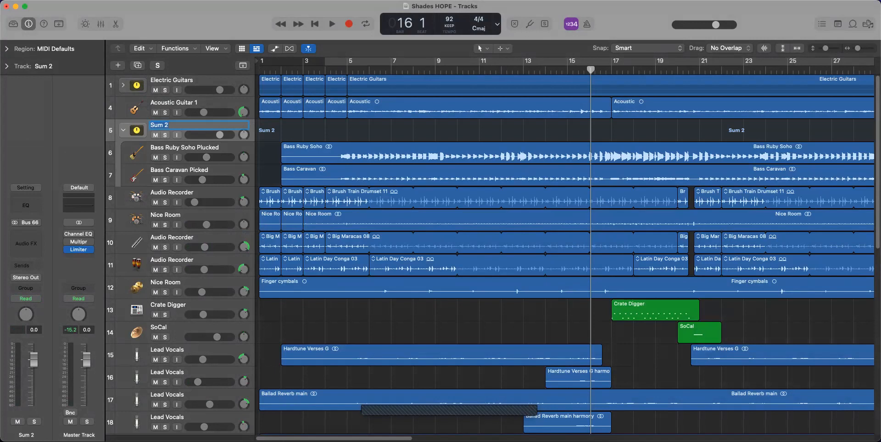
type("Bass")
key("Return")
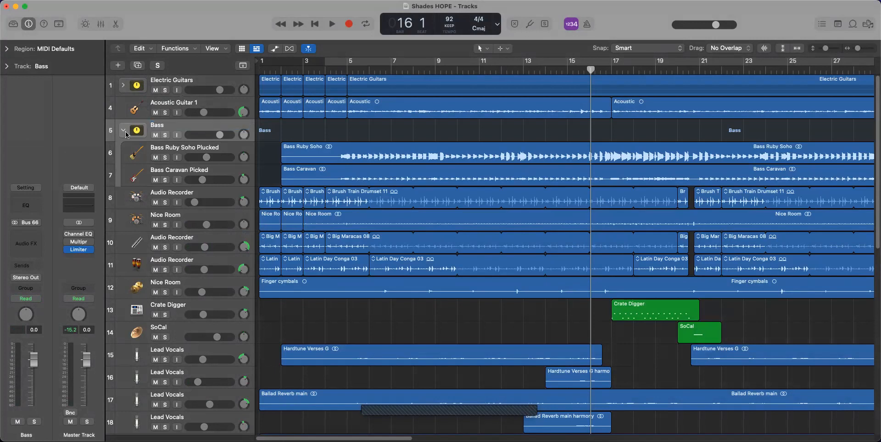
Step: Audition the Bass stack in solo from bar 16, release its solo and collapse the stack
left_click(165, 136)
key("space")
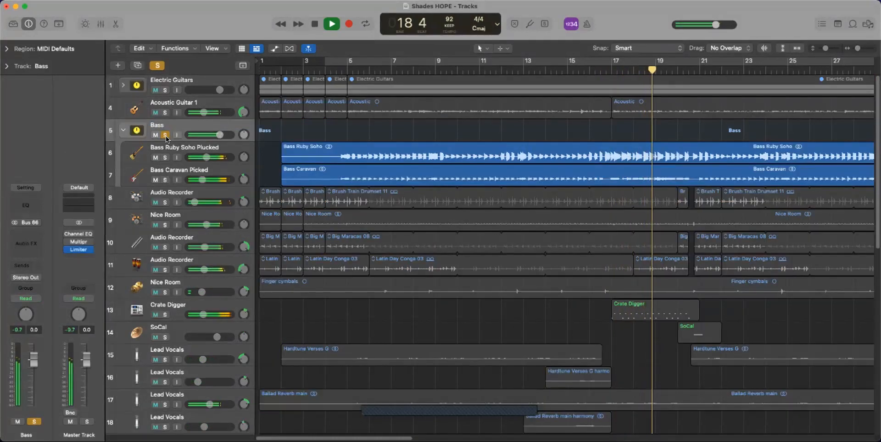
key("space")
left_click(165, 135)
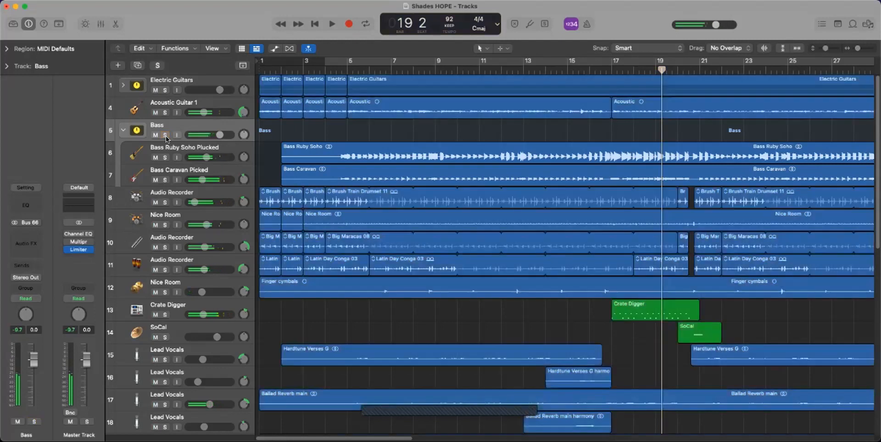
left_click(123, 130)
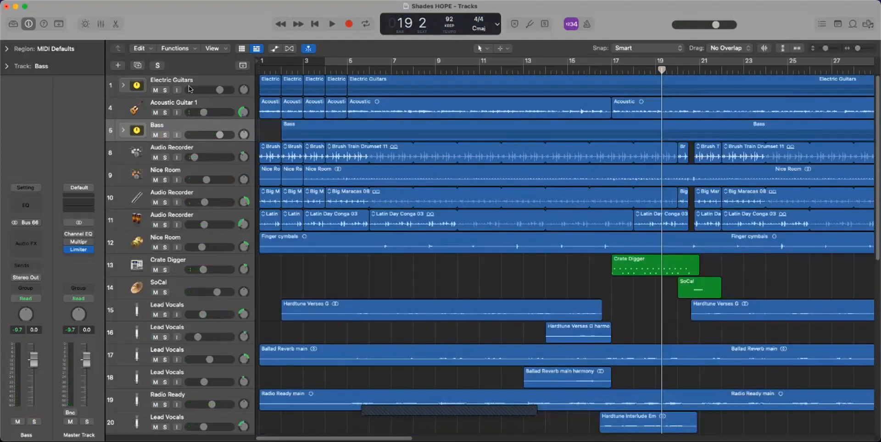
Step: Audition the Brush Train Drumset and live brush drums tracks together in solo from about bar 13, and release both solos
left_click(206, 149)
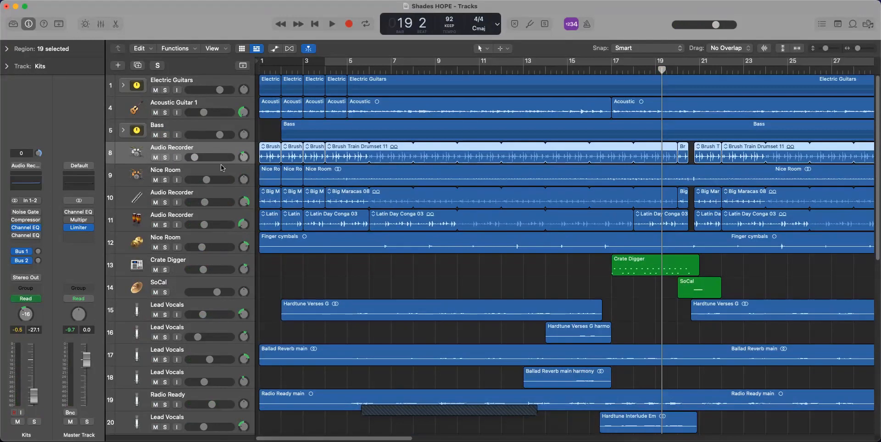
left_click(232, 172)
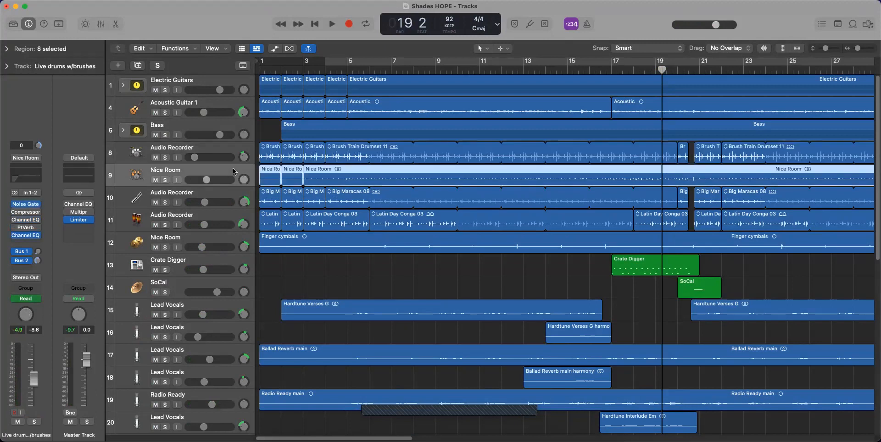
left_click(164, 157)
left_click(164, 179)
left_click(520, 69)
key("space")
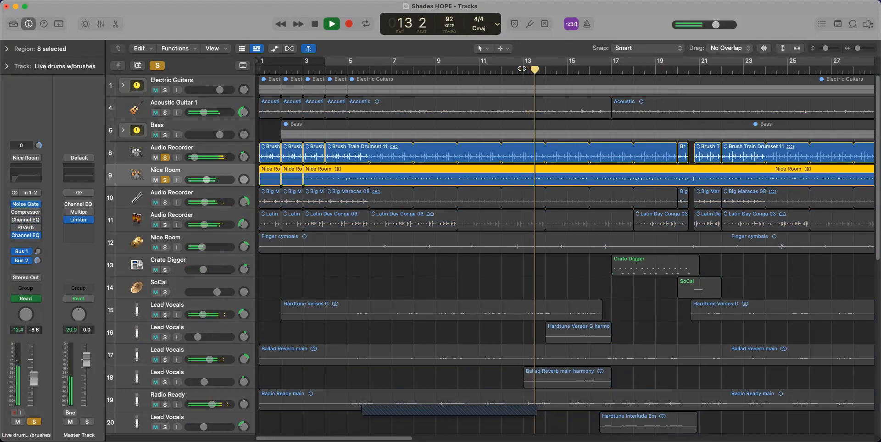
key("space")
left_click(165, 179)
left_click(164, 158)
Step: Group the Brush Train Drumset and live brush drums tracks into a Summing Stack
left_click(216, 147)
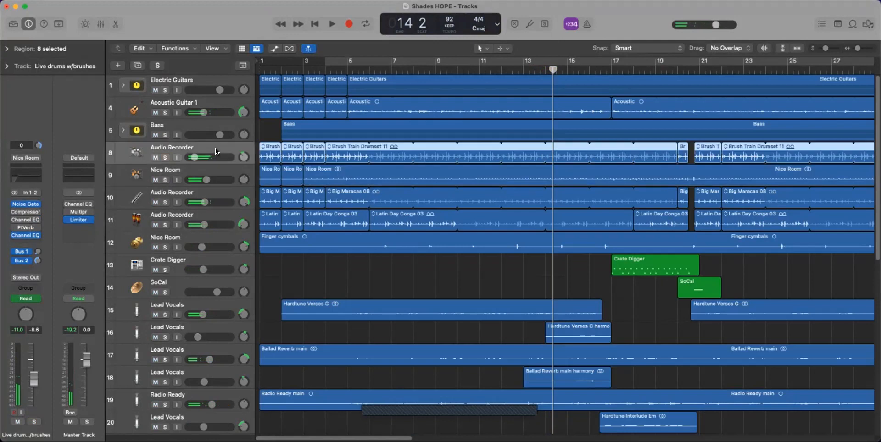
key("shift+Down")
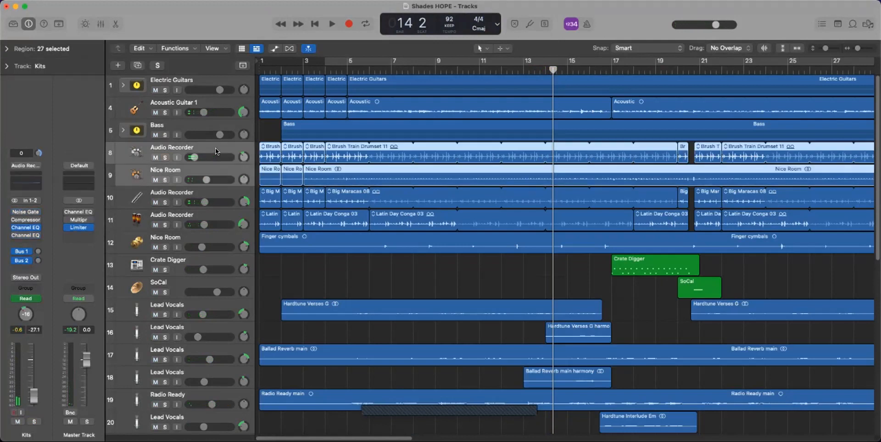
right_click(218, 147)
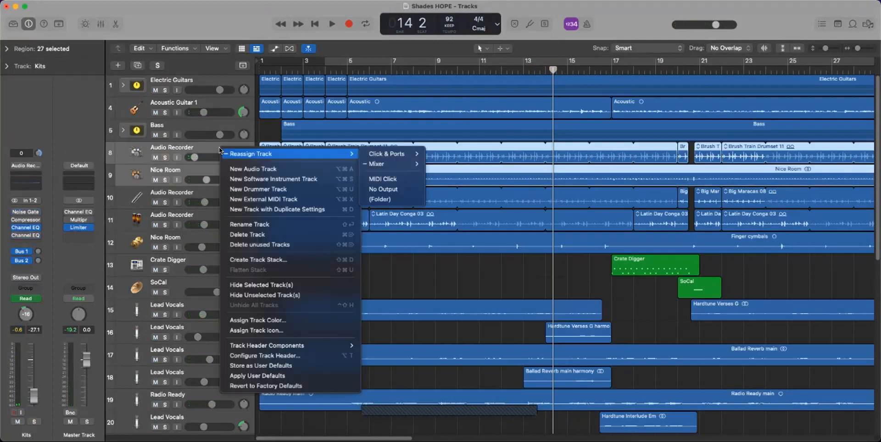
left_click(284, 260)
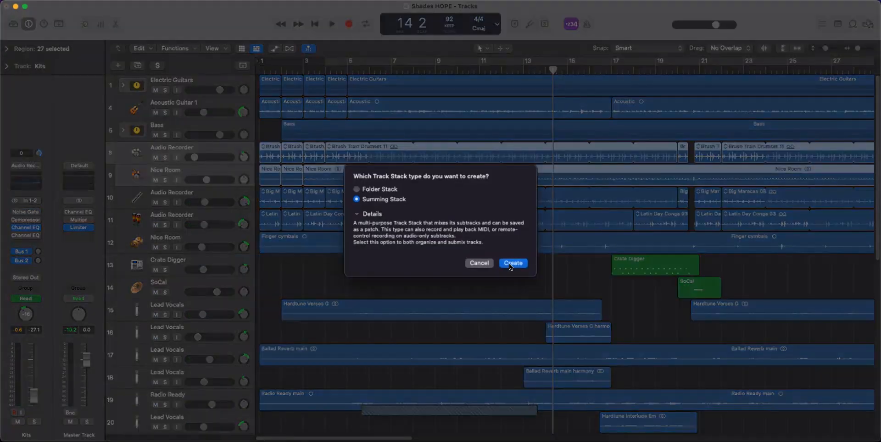
left_click(511, 262)
Step: Rename the new drum stack as Drumset and collapse it
double_click(159, 148)
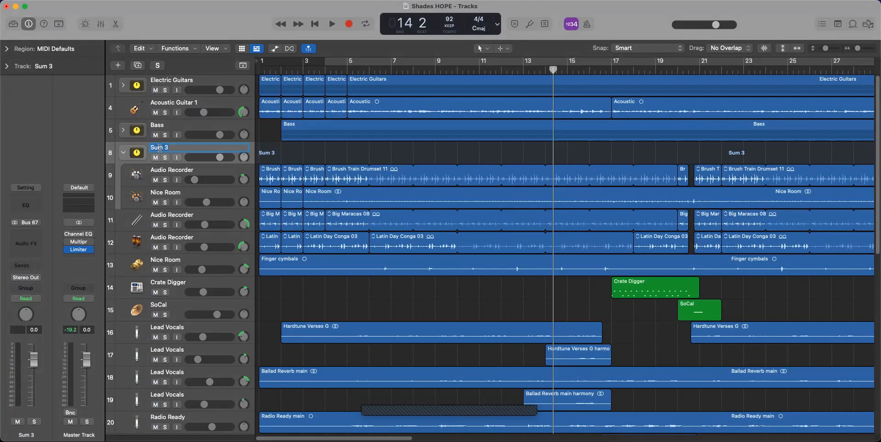
type("Drumset")
key("Return")
left_click(123, 155)
Step: Group the shaker, conga, finger cymbals, Crate Digger and SoCal tracks into a Summing Stack
left_click(216, 174)
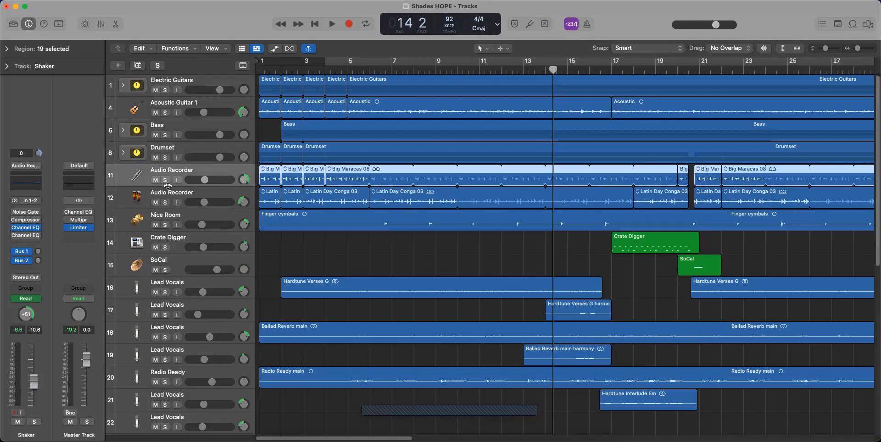
key("shift+Down")
key("shift+Down")
key("shift+Down")
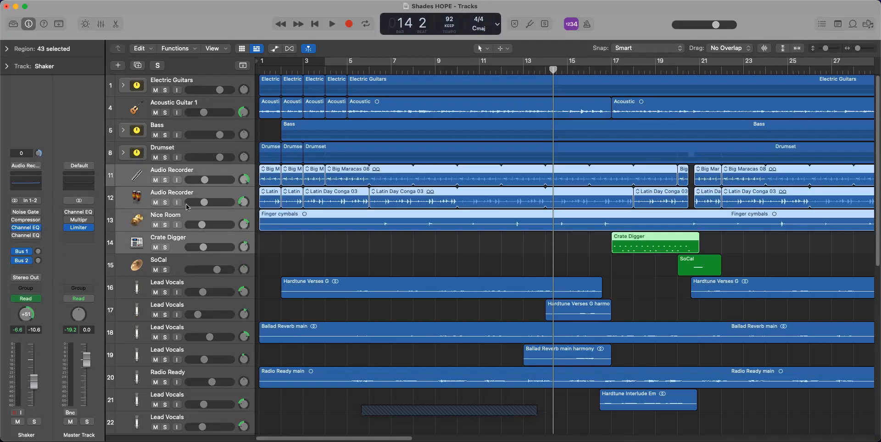
key("shift+Down")
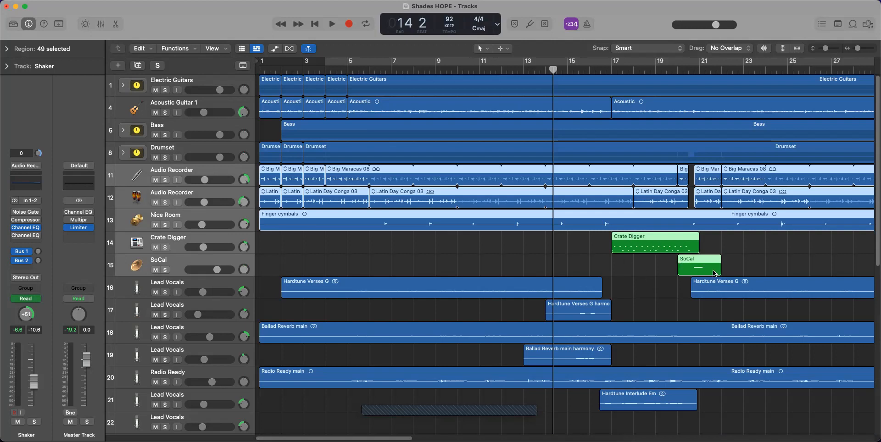
right_click(224, 173)
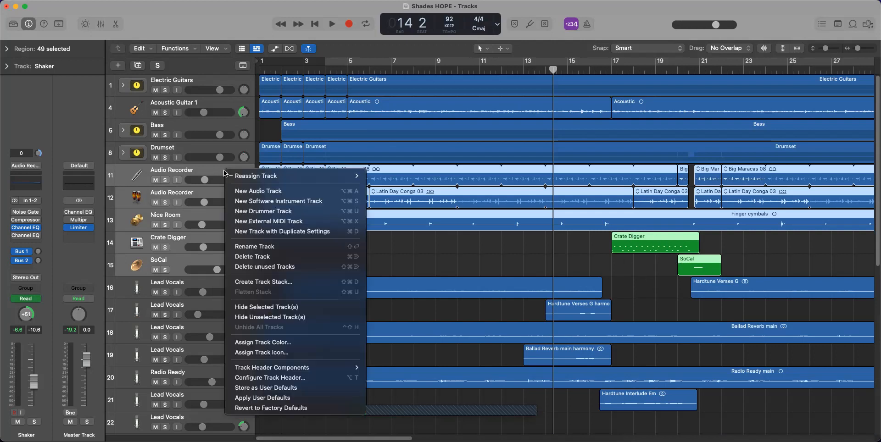
left_click(279, 282)
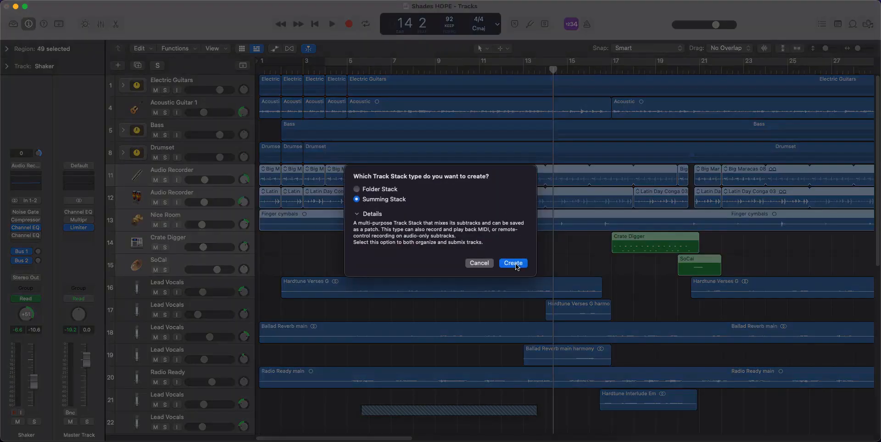
left_click(514, 264)
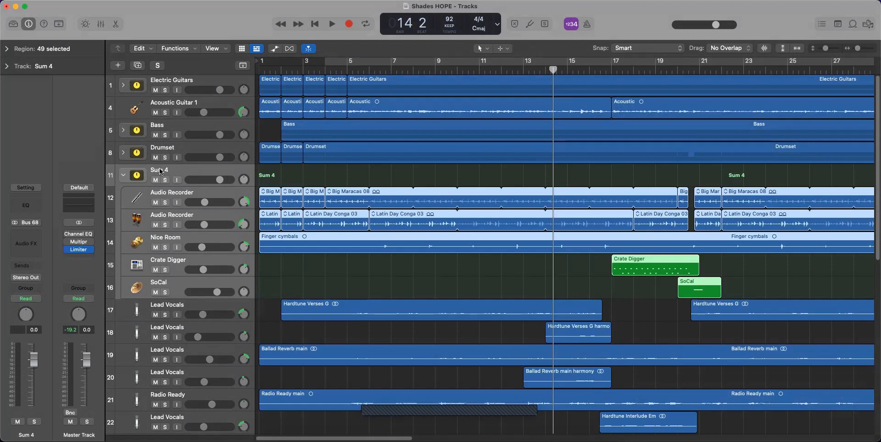
Step: Rename the new percussion stack as Percussion and collapse it
double_click(160, 169)
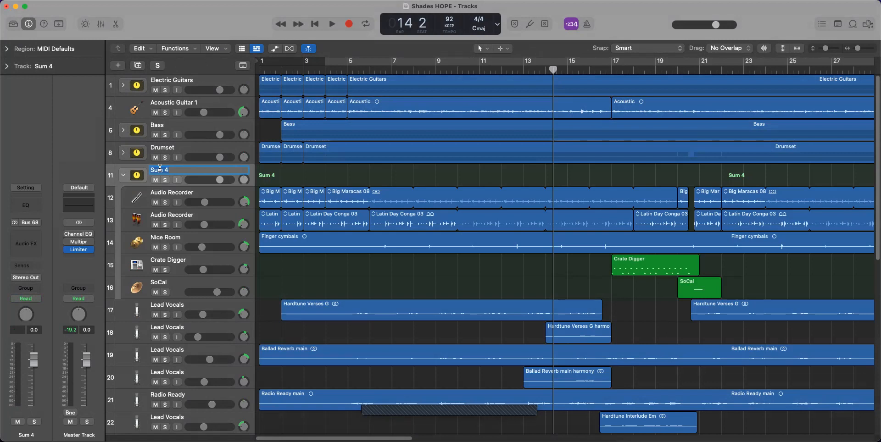
type("Percussion")
key("Return")
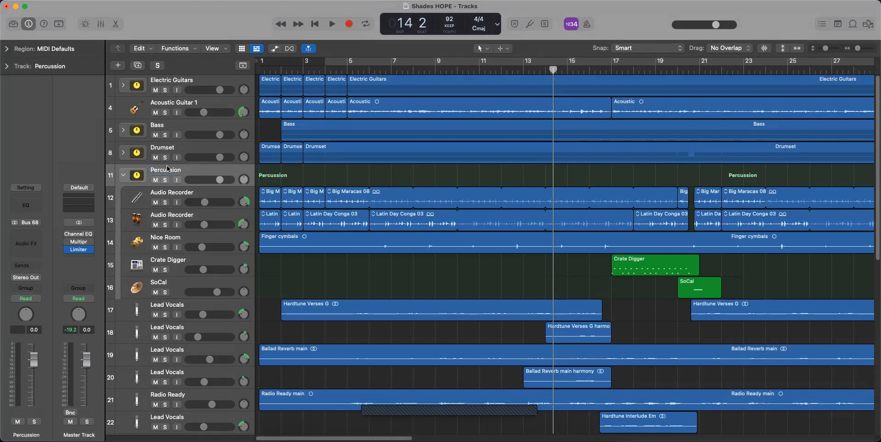
left_click(123, 176)
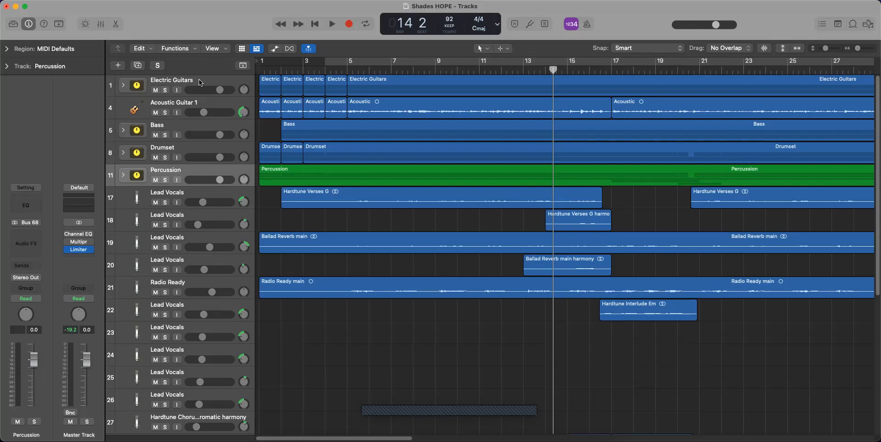
Step: Check the Percussion stack in the Mixer by expanding and collapsing its subtracks, and close the Mixer
left_click(100, 24)
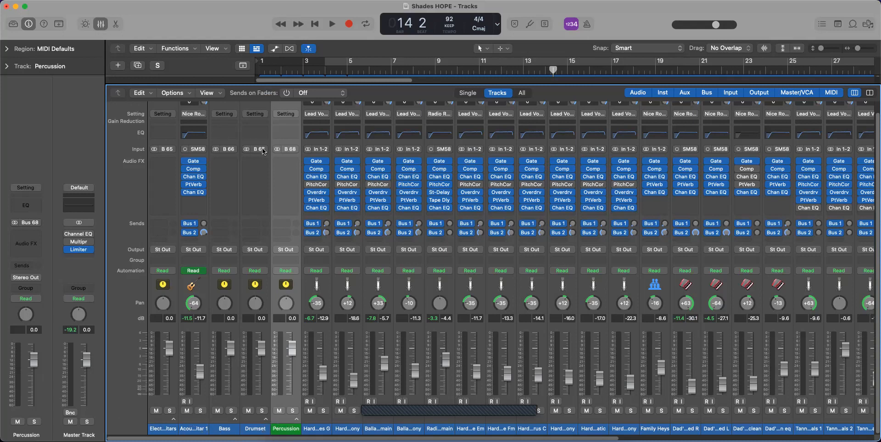
left_click(296, 420)
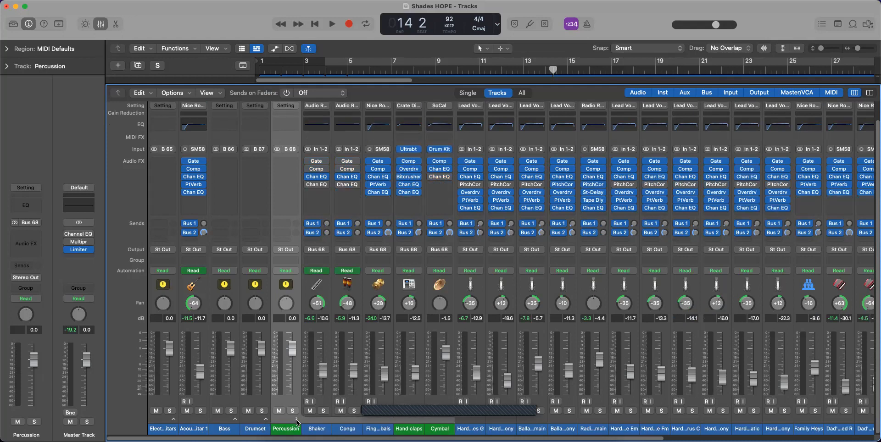
left_click(295, 419)
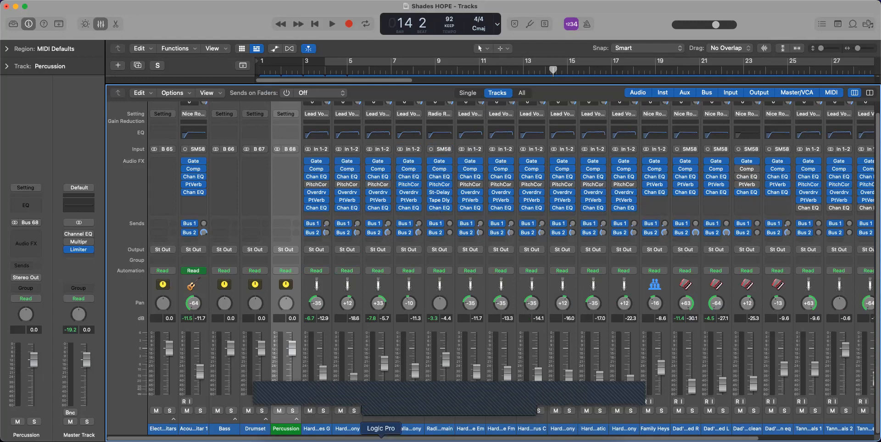
left_click(101, 23)
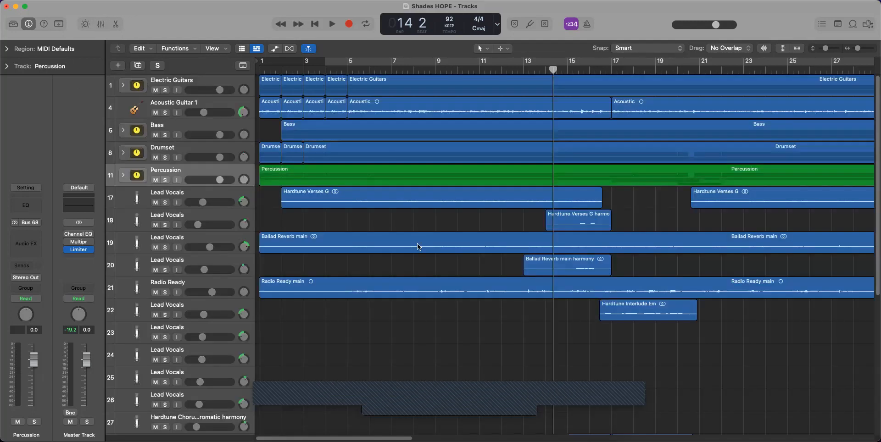
Step: Find the two Dad's Accordion tracks with regions, place the playhead at bar 5, and select each track in turn to compare them
scroll(220, 297, "down", 5)
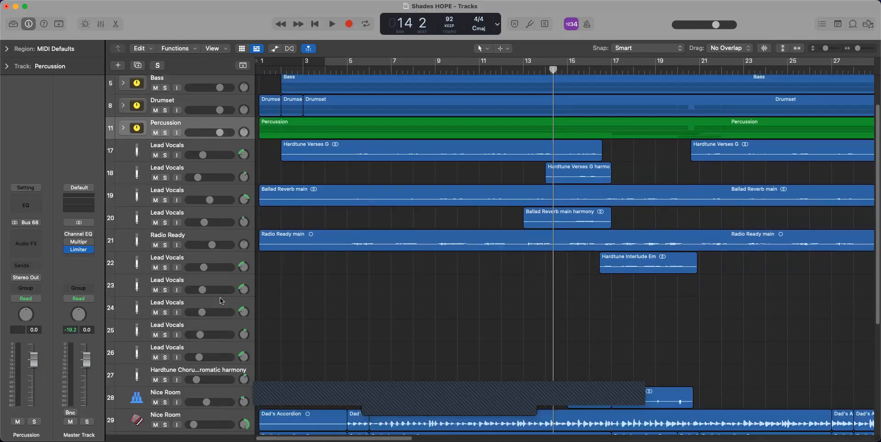
scroll(219, 298, "down", 7)
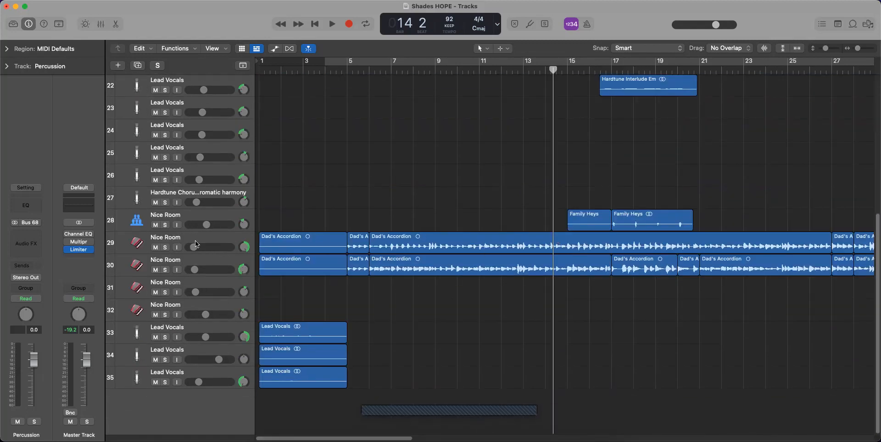
left_click(224, 236)
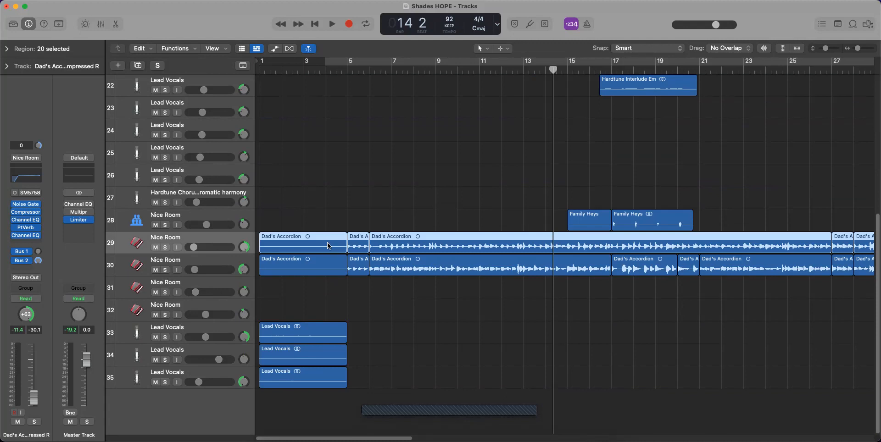
left_click(345, 68)
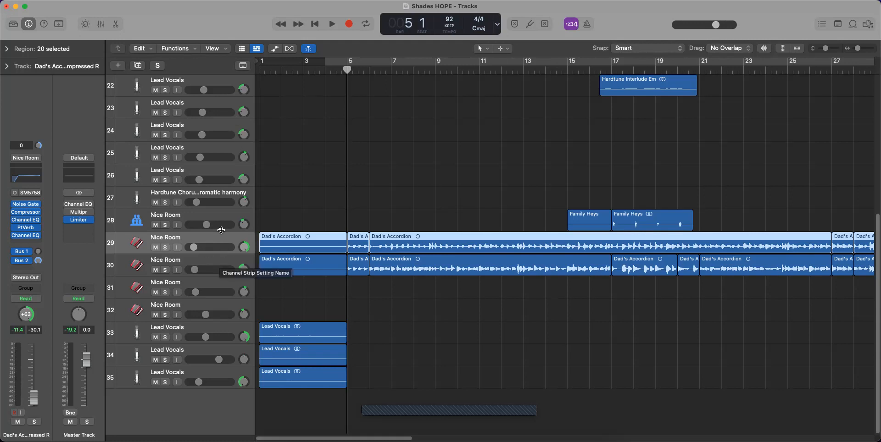
left_click(213, 259)
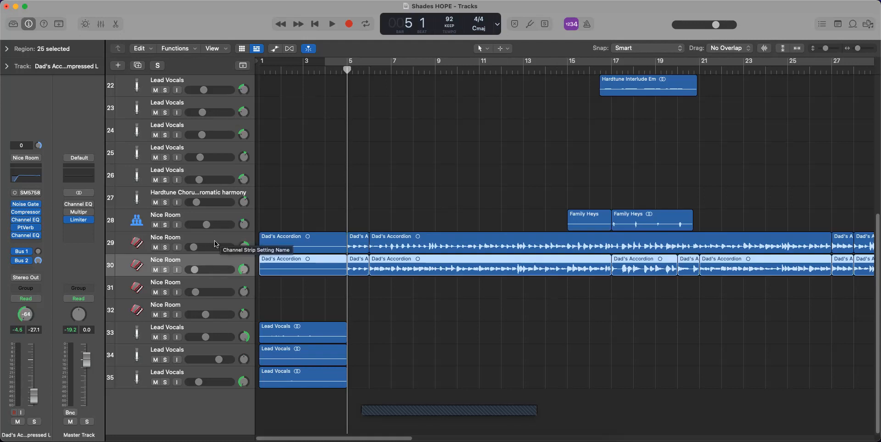
left_click(217, 244)
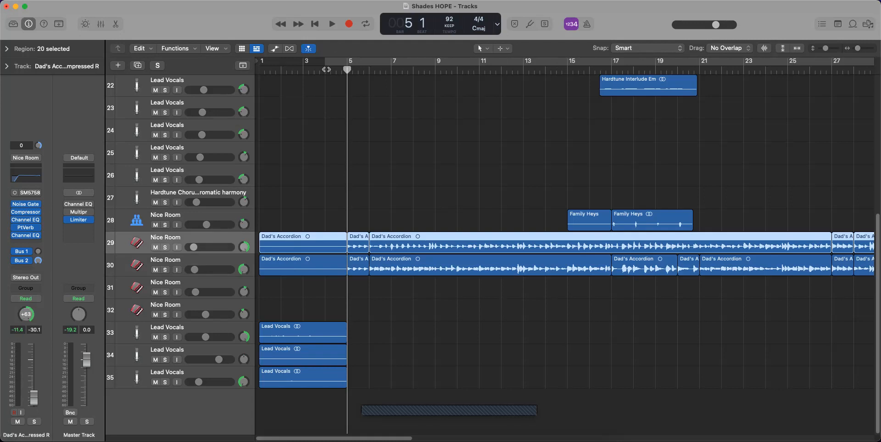
Step: Audition the right Dad's Accordion track in solo from bar 4, add the left one, stop playback and release both solos
key("comma")
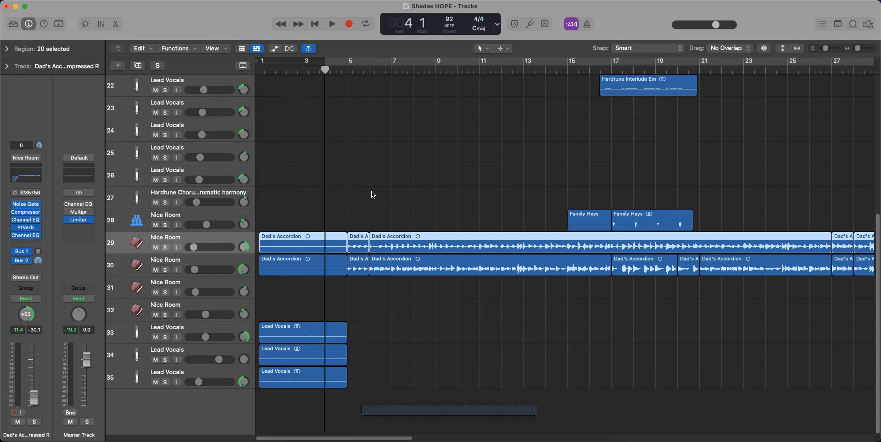
left_click(166, 248)
left_click_drag(324, 88, 374, 87)
key("space")
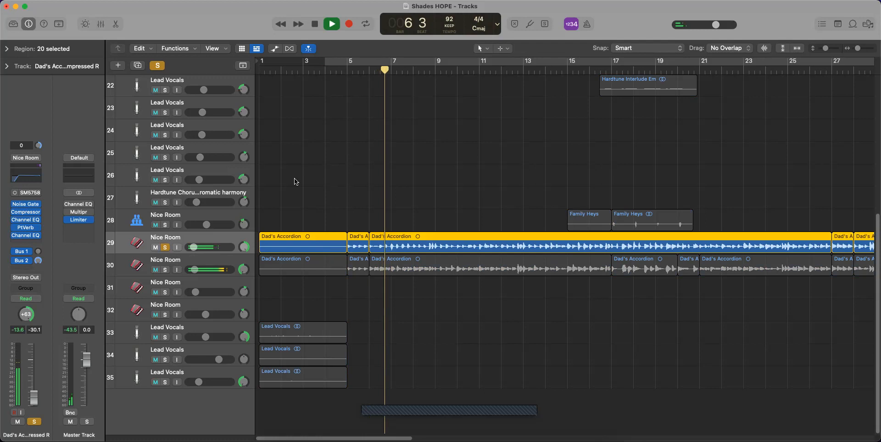
left_click(165, 270)
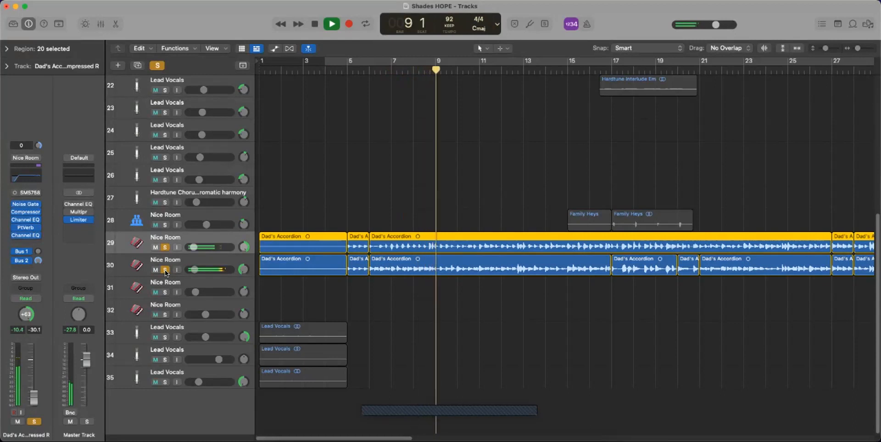
key("space")
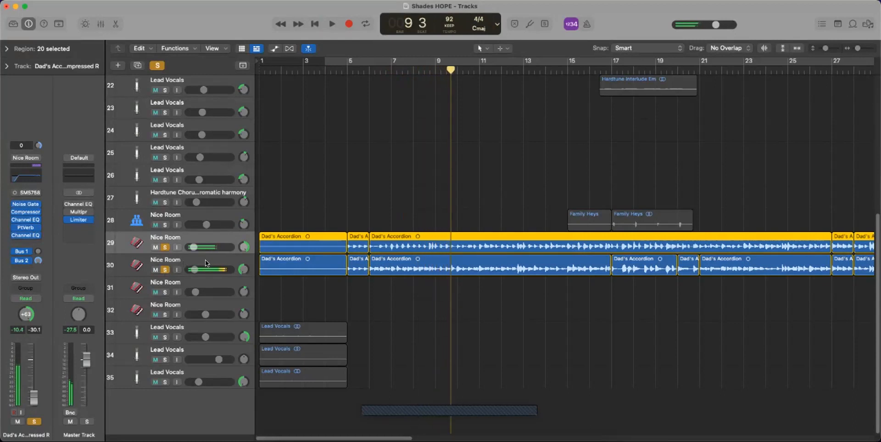
left_click(164, 269)
left_click(165, 247)
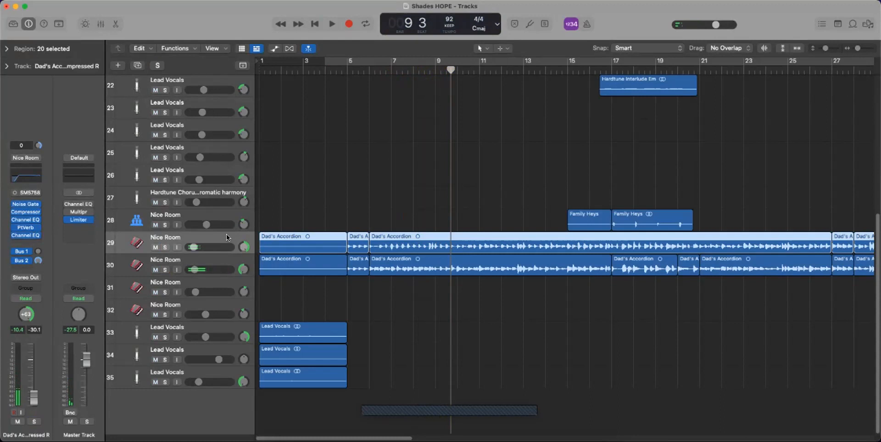
Step: Group the two Dad's Accordion tracks that contain regions into a Summing Stack
key("shift+Down")
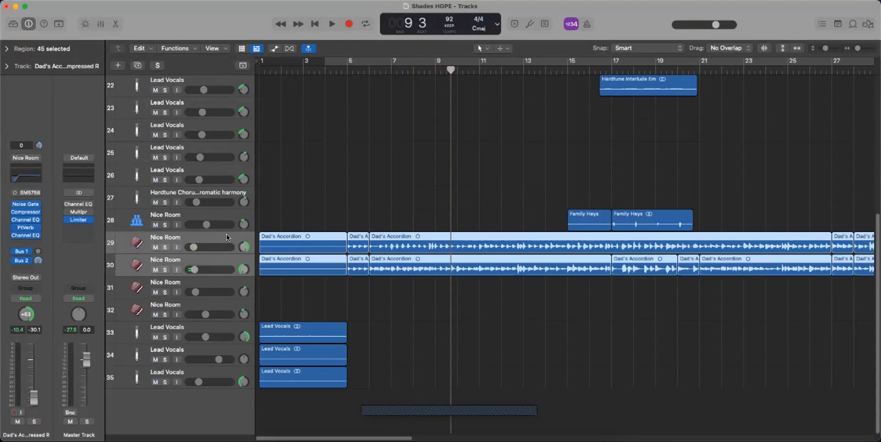
right_click(226, 234)
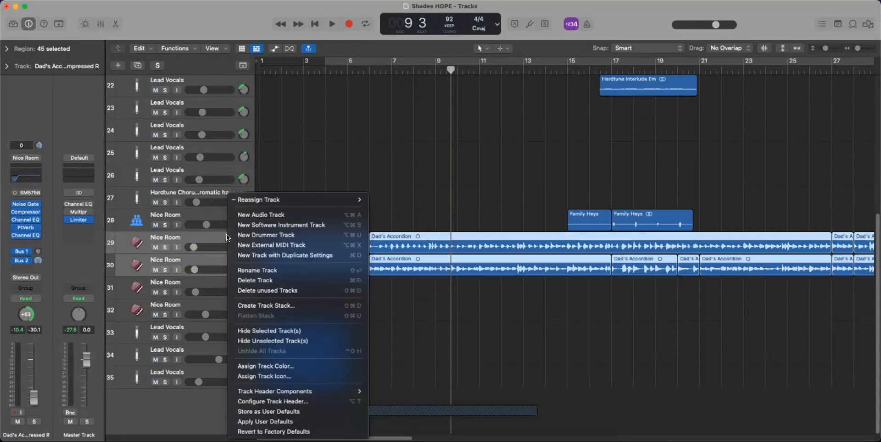
left_click(284, 310)
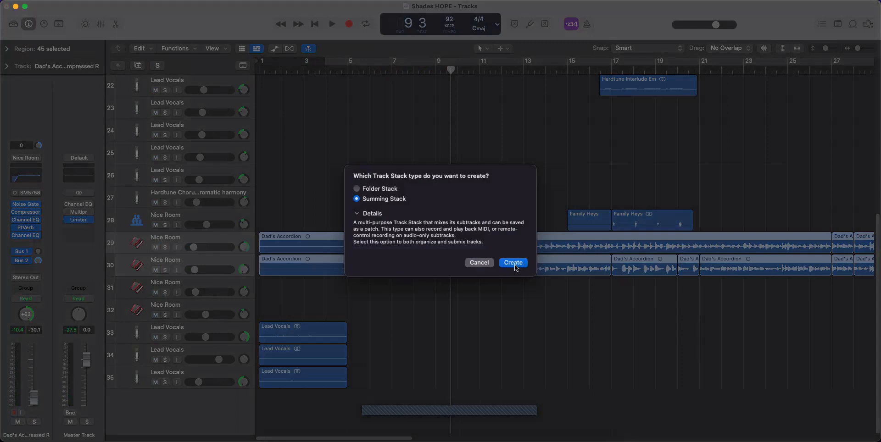
left_click(512, 262)
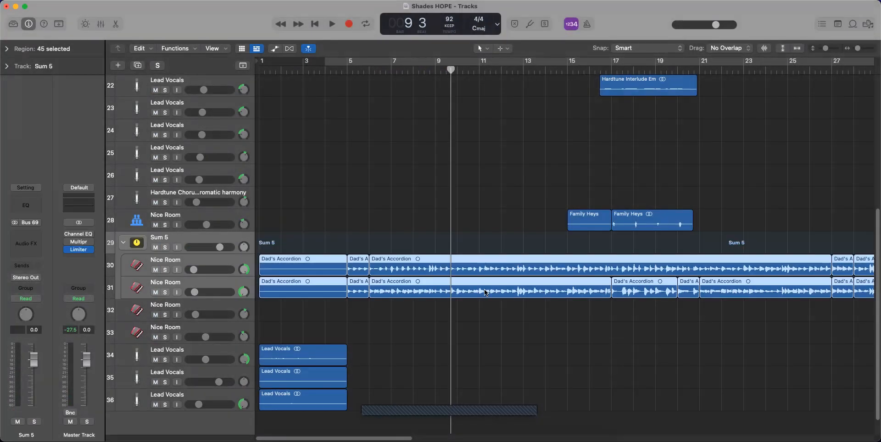
key("shift+d")
key("a")
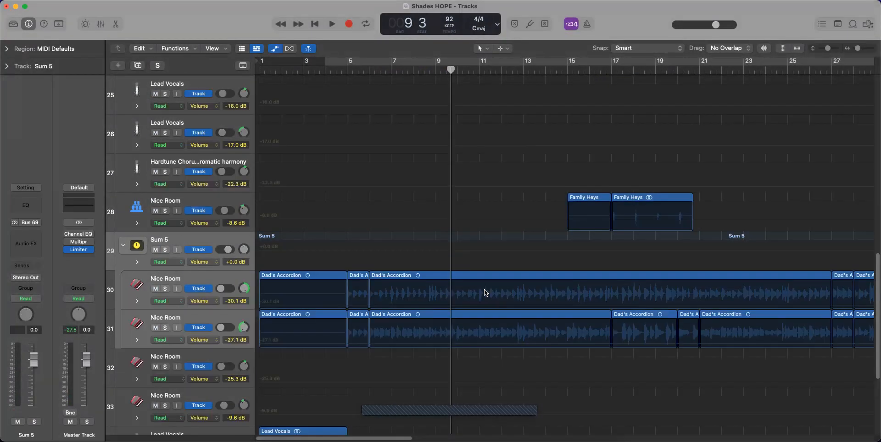
key("d")
key("apostrophe")
key("s")
key("space")
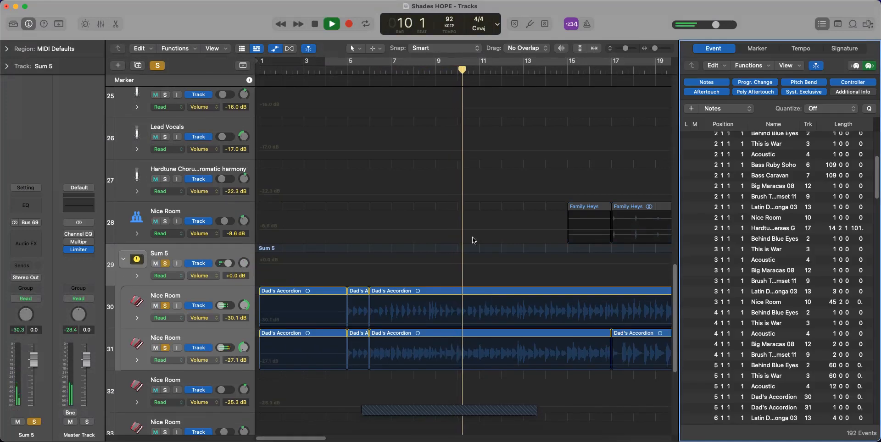
left_click(325, 26)
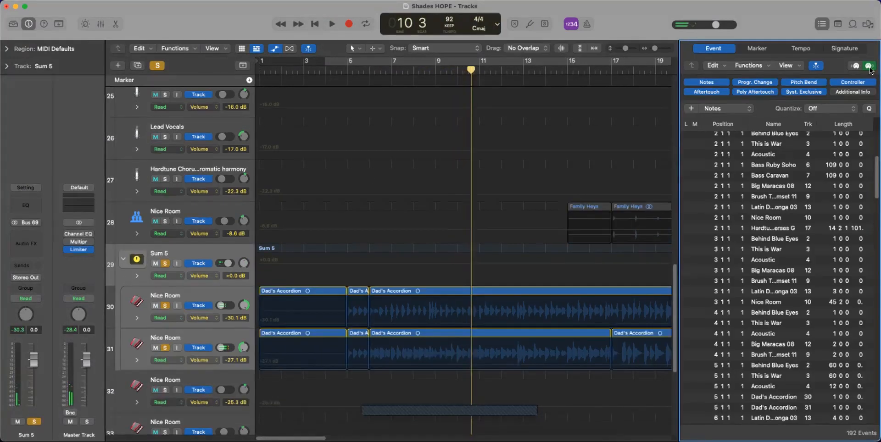
left_click(822, 25)
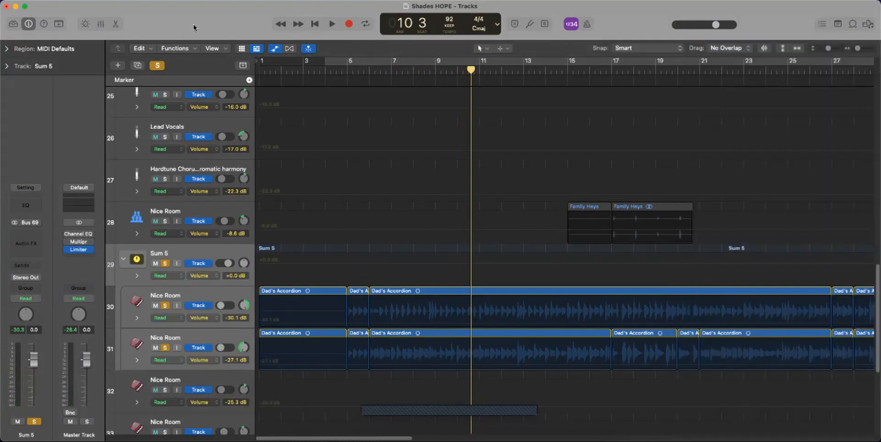
left_click(274, 49)
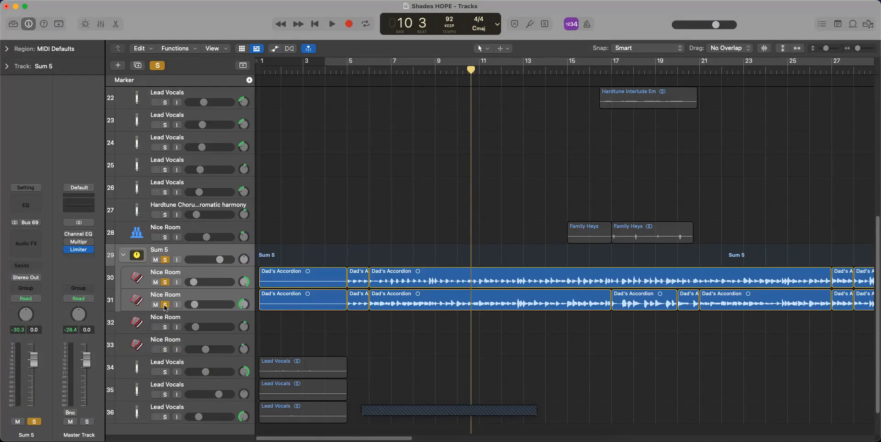
left_click(167, 259)
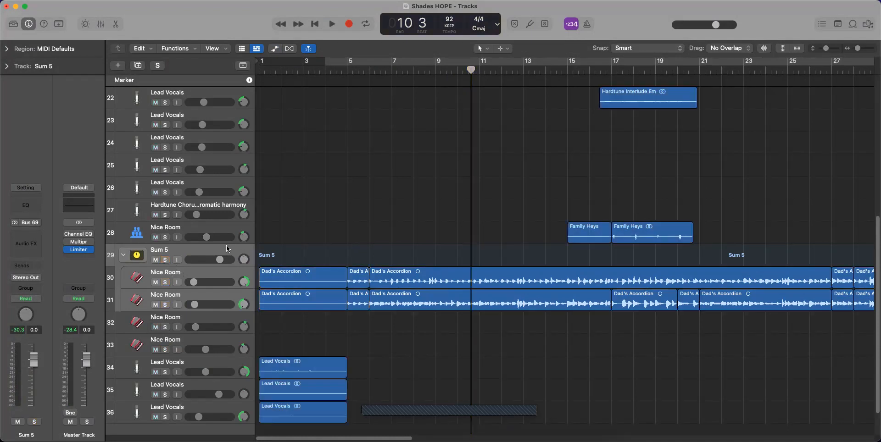
Step: Rename the new accordion Summing Stack as Dad's Accordion and collapse it
double_click(160, 250)
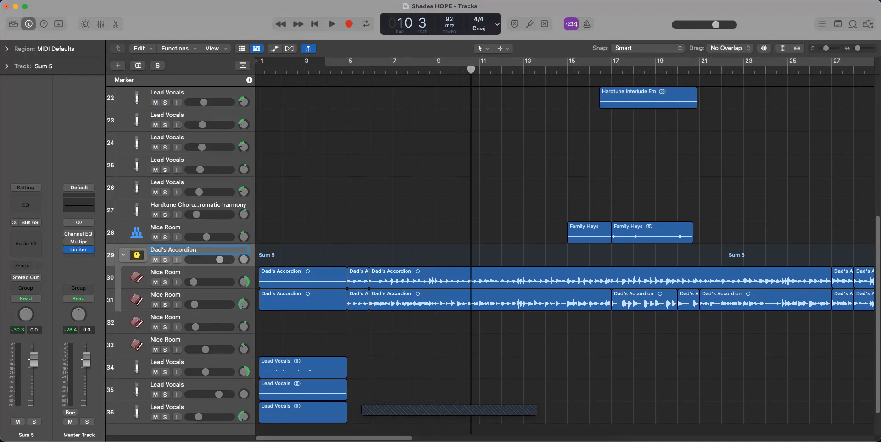
key("Return")
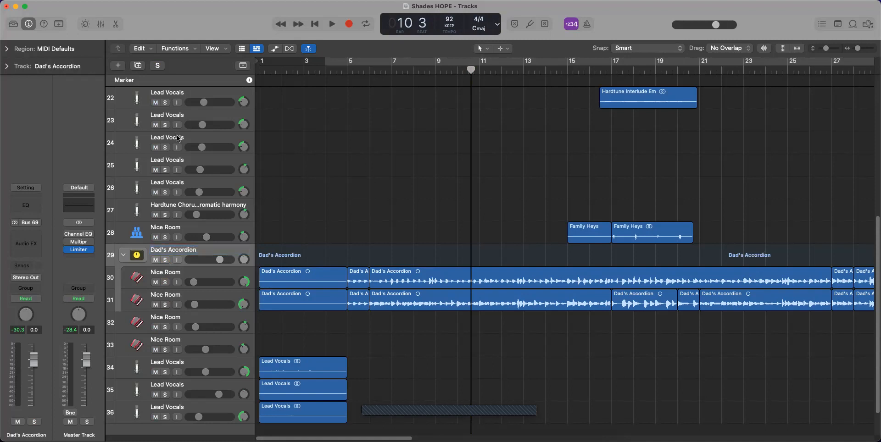
left_click(123, 255)
Step: Find the regions on the two remaining accordion tracks and audition both tracks in solo from bar 84
left_click(221, 282)
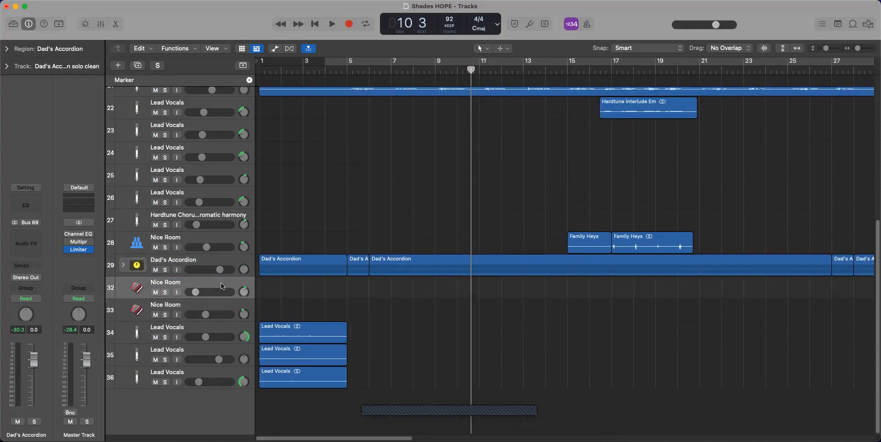
scroll(564, 229, "right", 15)
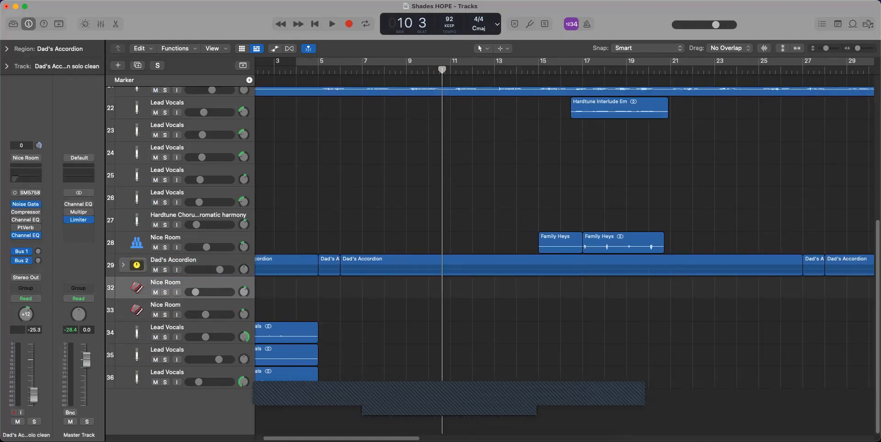
scroll(564, 230, "right", 20)
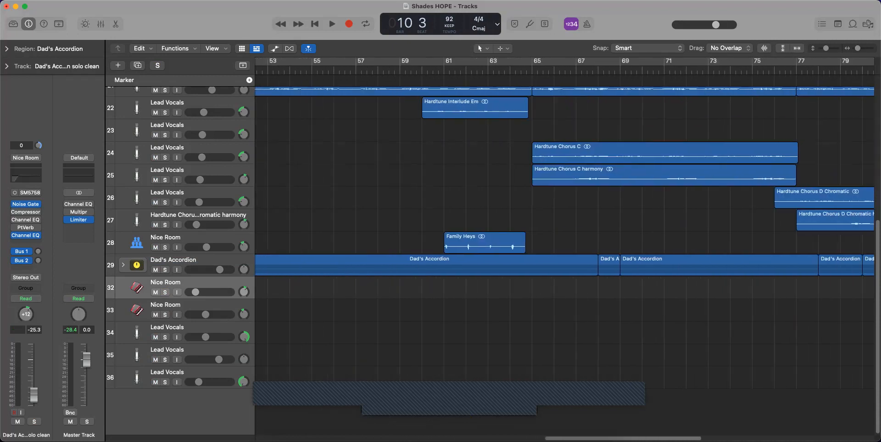
scroll(416, 142, "right", 1)
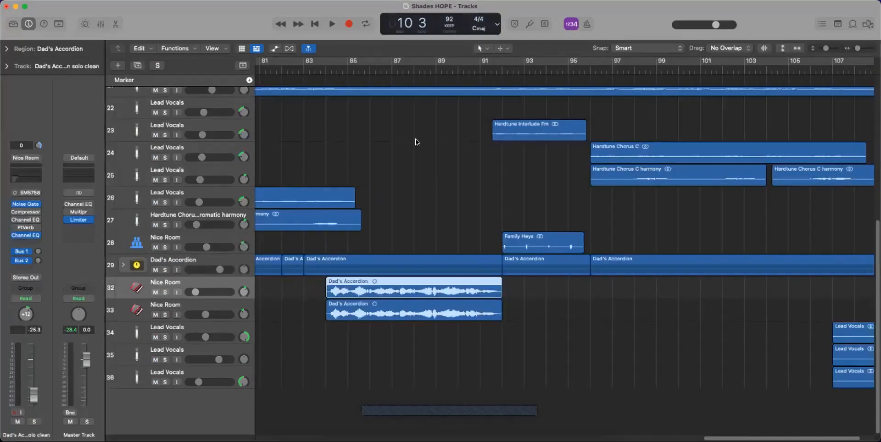
left_click(326, 70)
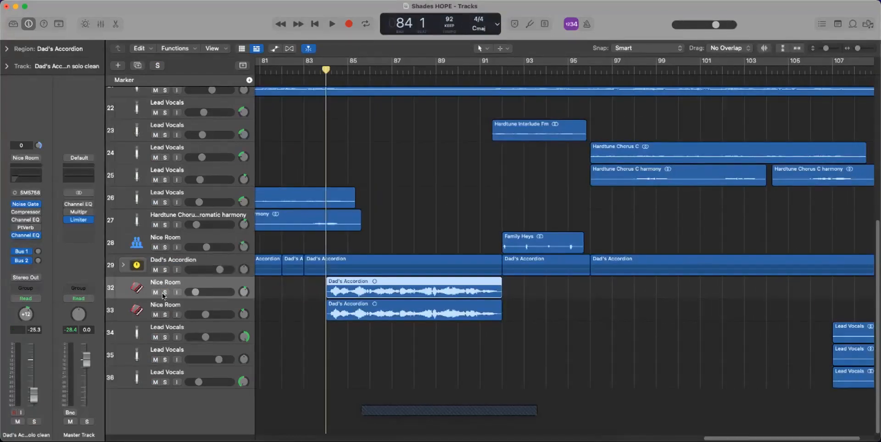
left_click(165, 315)
key("space")
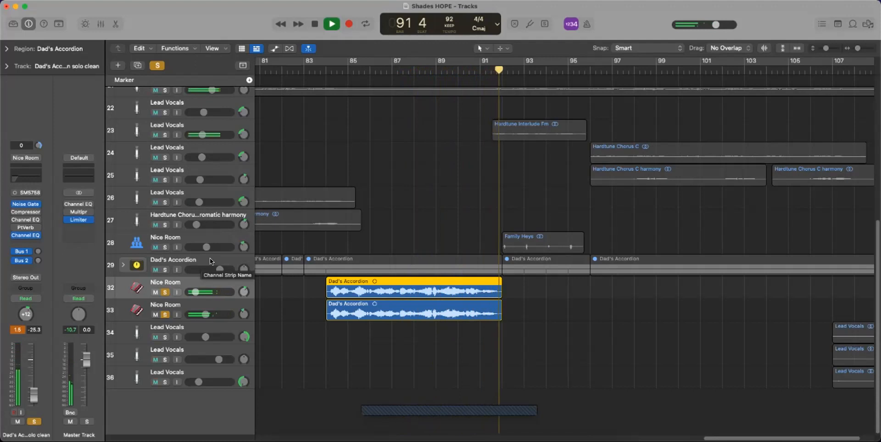
key("space")
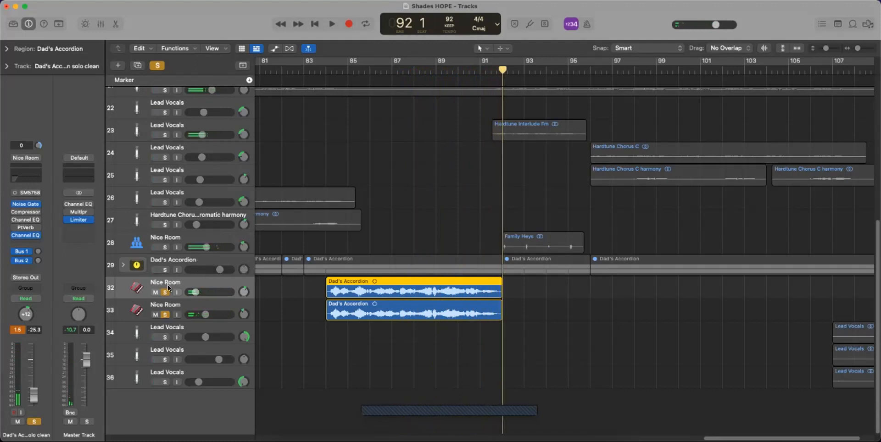
Step: Group the two soloed accordion tracks below the Dad's Accordion stack into a Summing Stack
left_click(208, 304)
left_click(210, 285)
key("shift+Down")
right_click(211, 280)
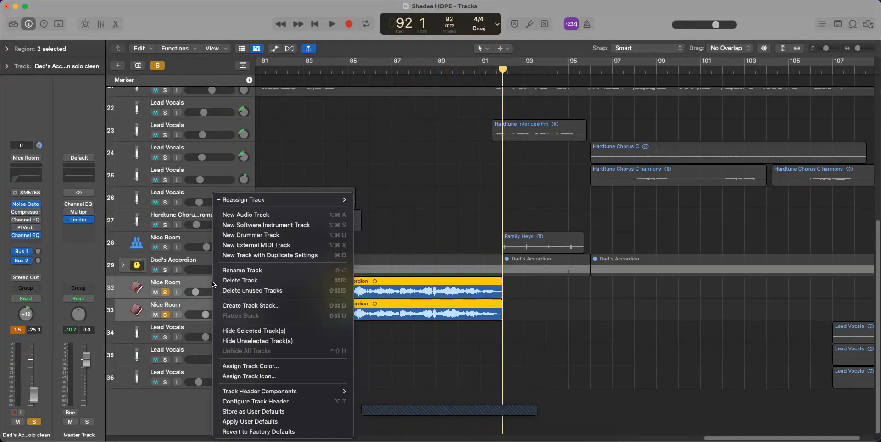
left_click(253, 306)
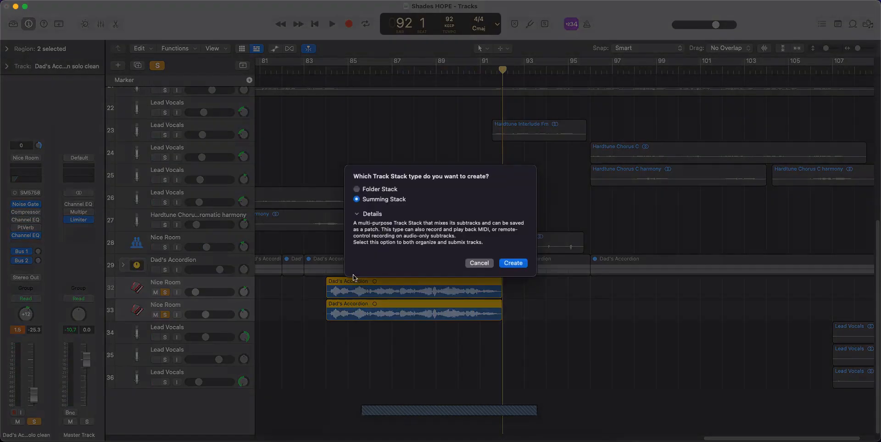
left_click(515, 265)
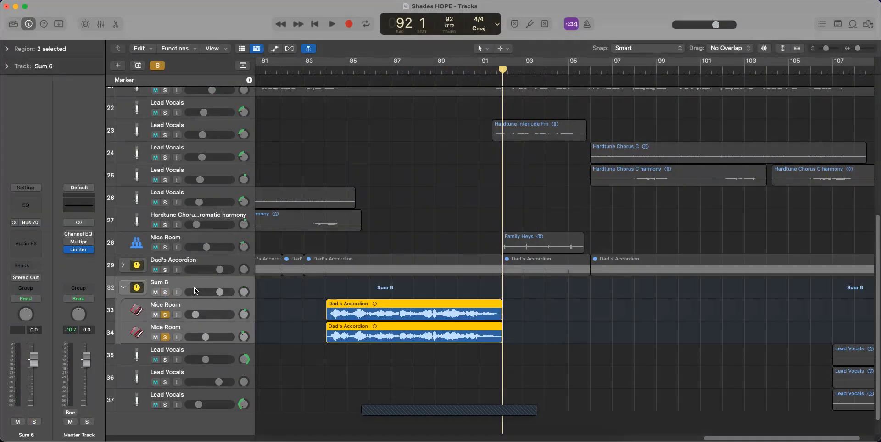
Step: Rename the new Summing Stack as Dad's Accordion solo and collapse it
double_click(163, 282)
type("Dad's Acco")
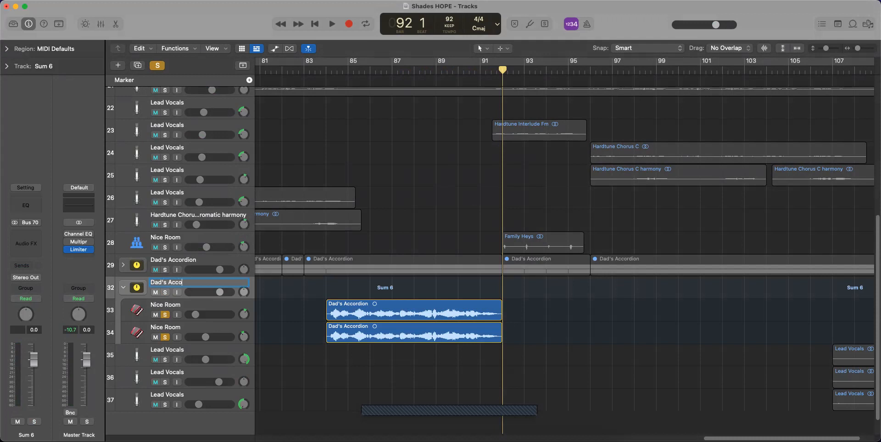
type("rdion solo")
key("Return")
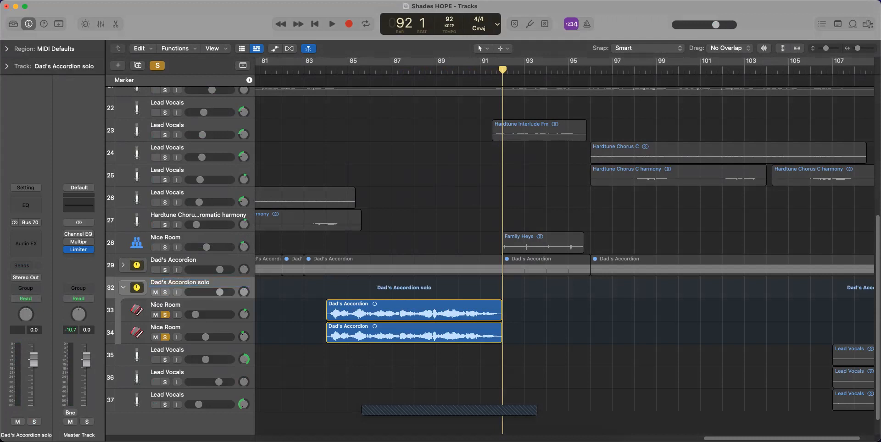
left_click(123, 288)
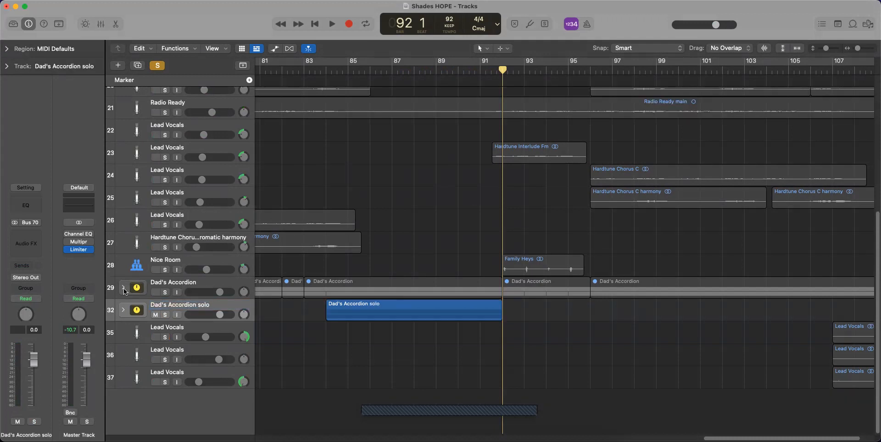
Step: Move the Dad's Accordion and Dad's Accordion solo stacks directly below the Percussion stack and release all solos
left_click_drag(221, 283, 239, 195)
scroll(329, 368, "down", 6)
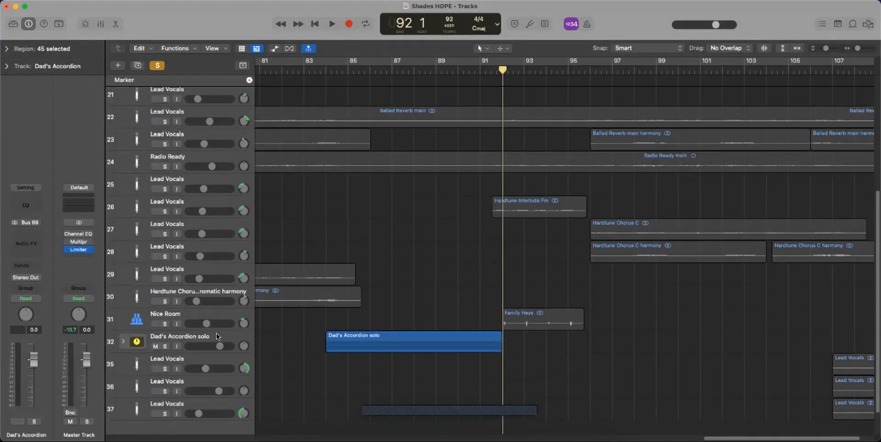
left_click(219, 336)
left_click_drag(238, 335, 219, 232)
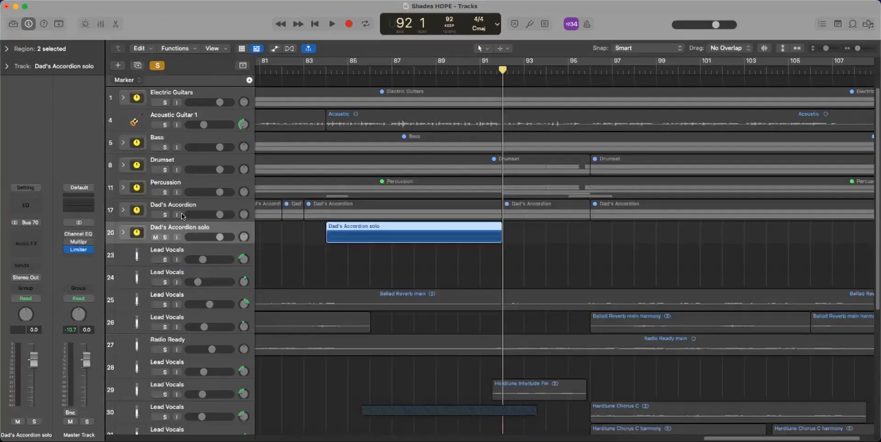
left_click(154, 65)
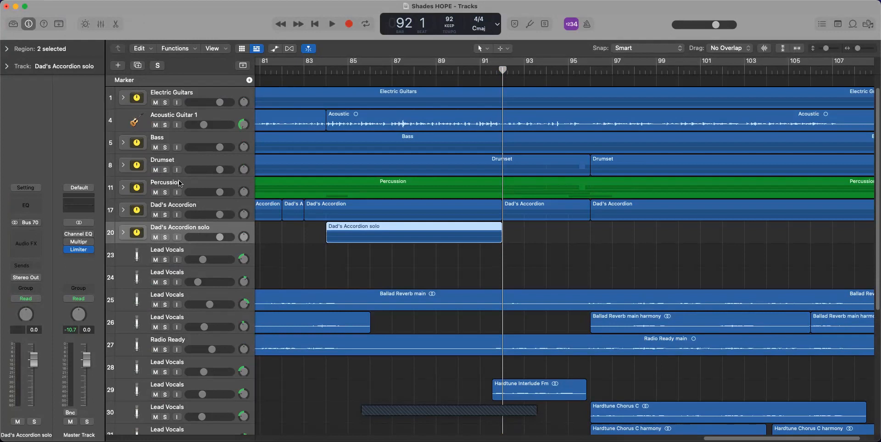
Step: Examine which regions the vocal tracks hold across the whole song, from the Hardtune Verses G track down to the last track
left_click(220, 248)
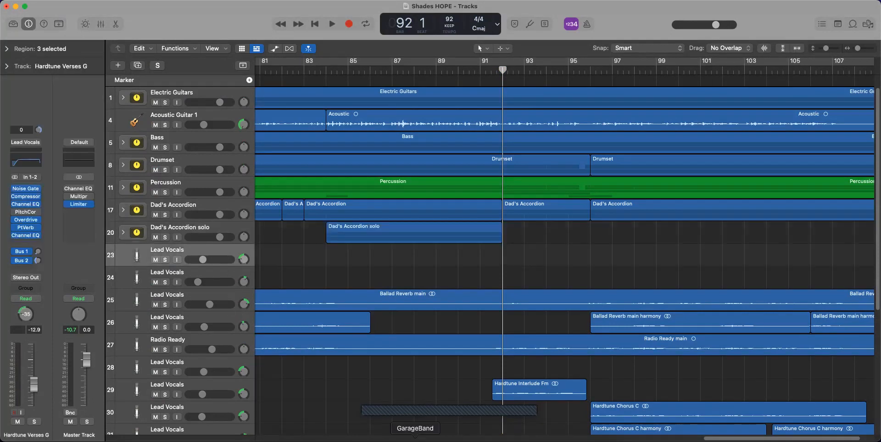
left_click_drag(732, 439, 284, 439)
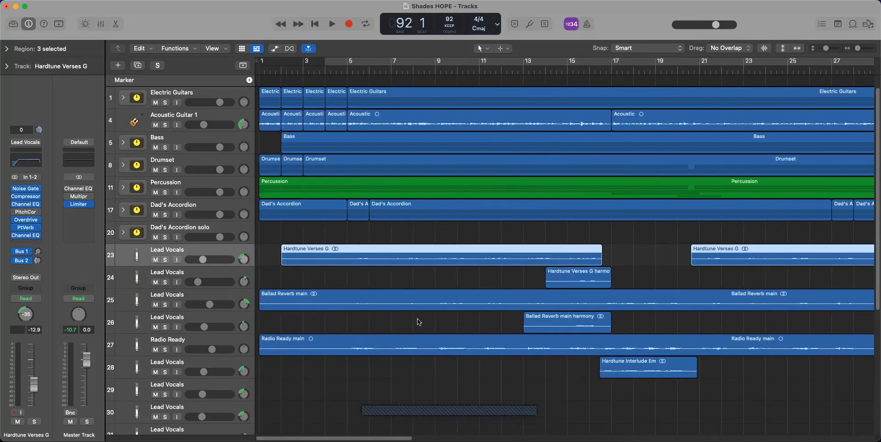
left_click(521, 383)
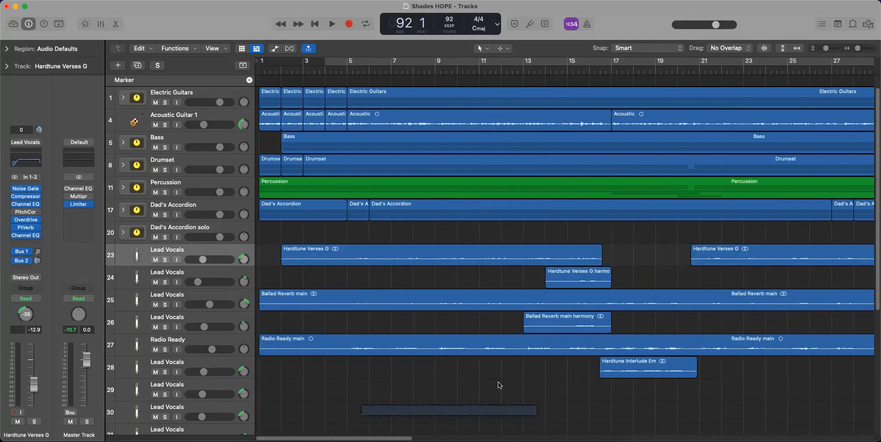
scroll(521, 412, "right", 15)
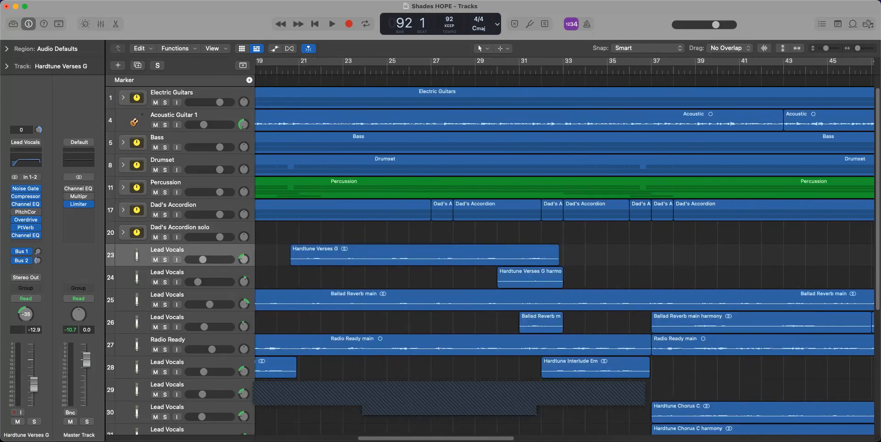
scroll(523, 259, "down", 8)
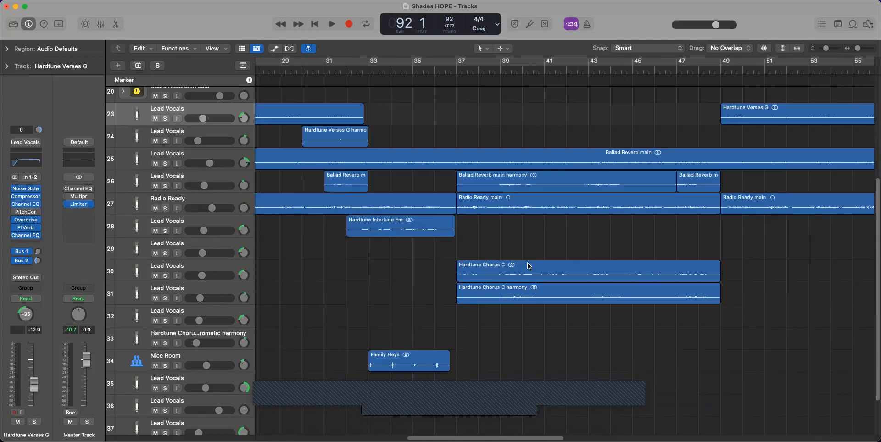
scroll(518, 321, "right", 20)
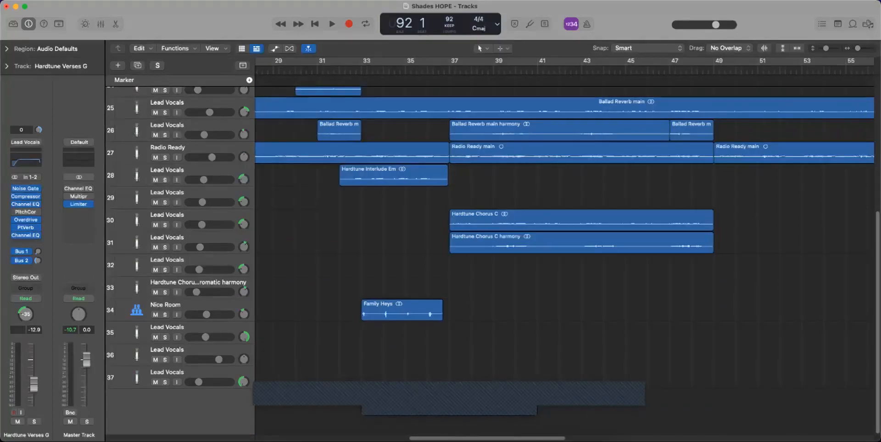
scroll(564, 248, "right", 10)
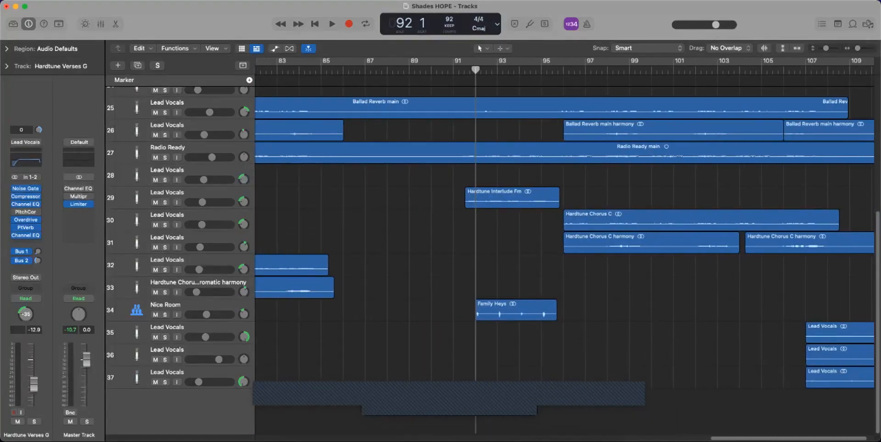
scroll(564, 248, "left", 20)
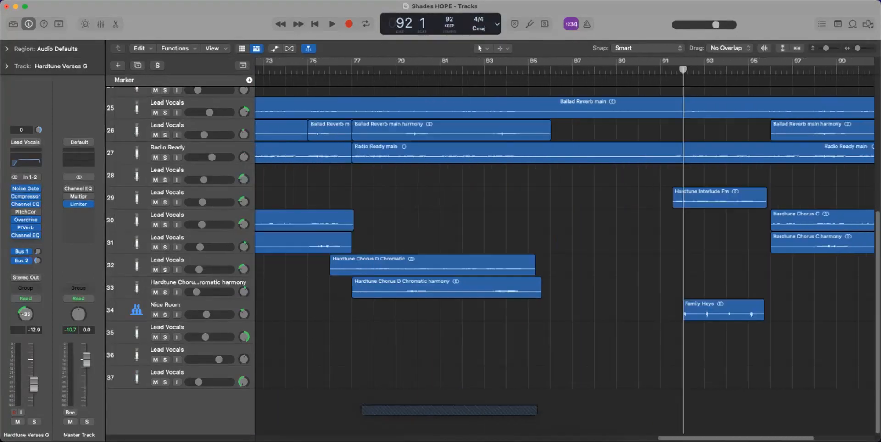
scroll(288, 430, "left", 7)
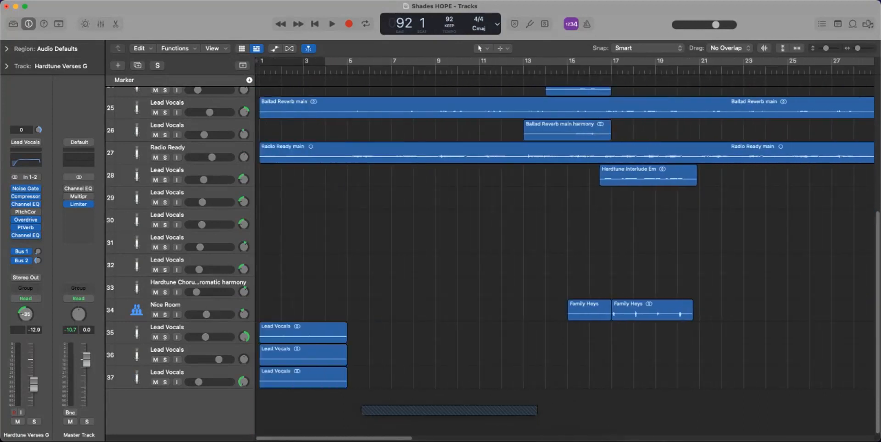
scroll(545, 290, "up", 5)
scroll(544, 291, "up", 2)
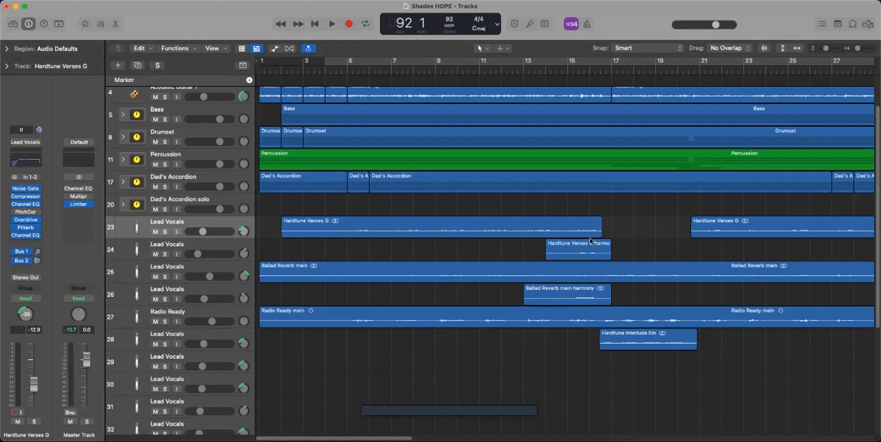
Step: Reorder the vocal tracks so Ballad Reverb main and Radio Ready main follow Hardtune Verses G, above the harmony tracks
left_click(248, 244)
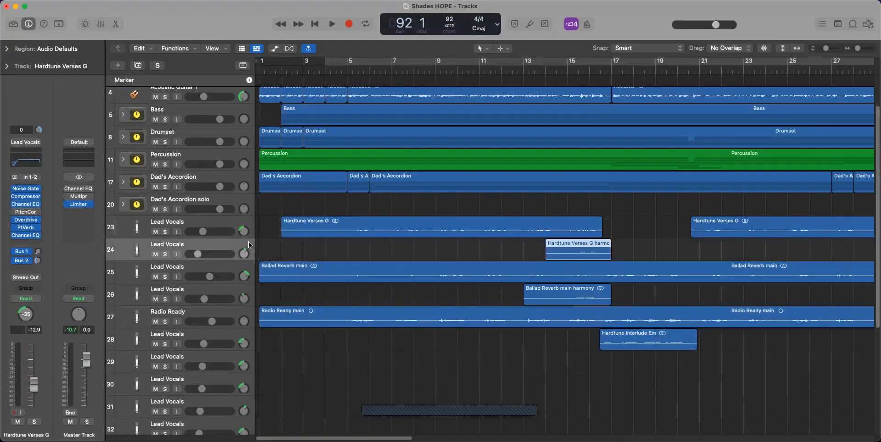
left_click_drag(249, 244, 251, 291)
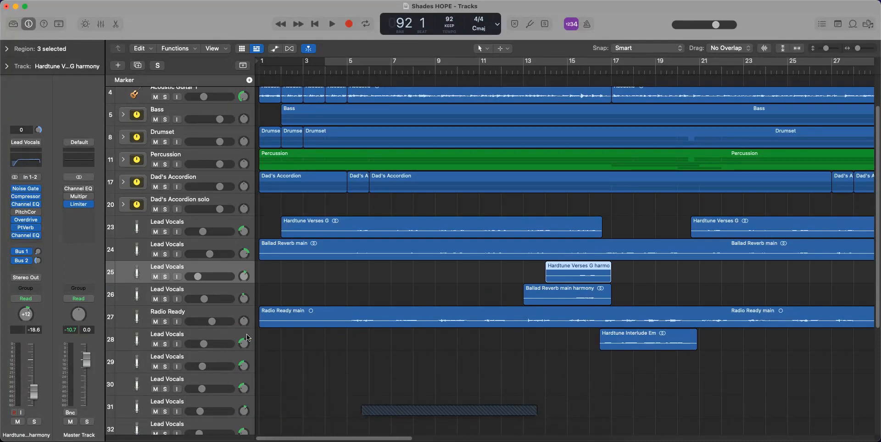
left_click_drag(247, 336, 246, 269)
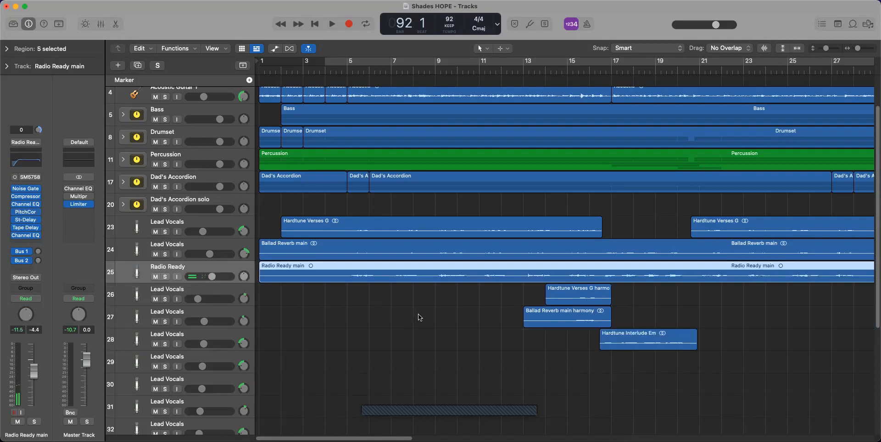
Step: Solo the first of the last three Lead Vocals tracks, audition it from bar 1, return to the start and release the solo
scroll(417, 315, "down", 6)
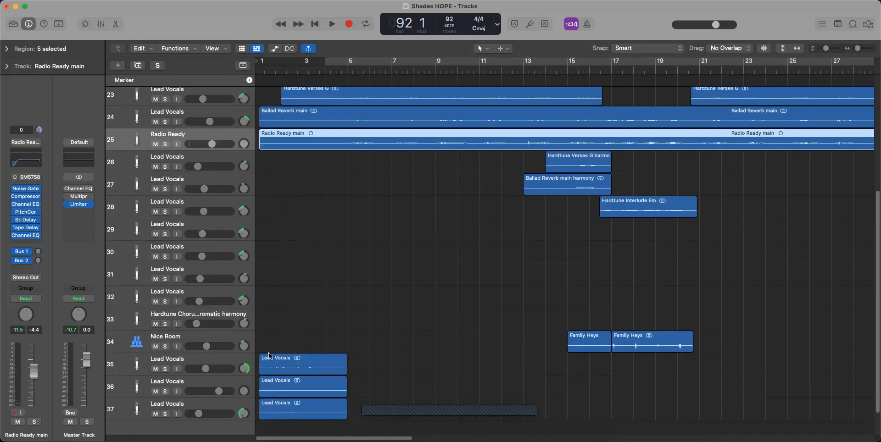
scroll(247, 361, "down", 1)
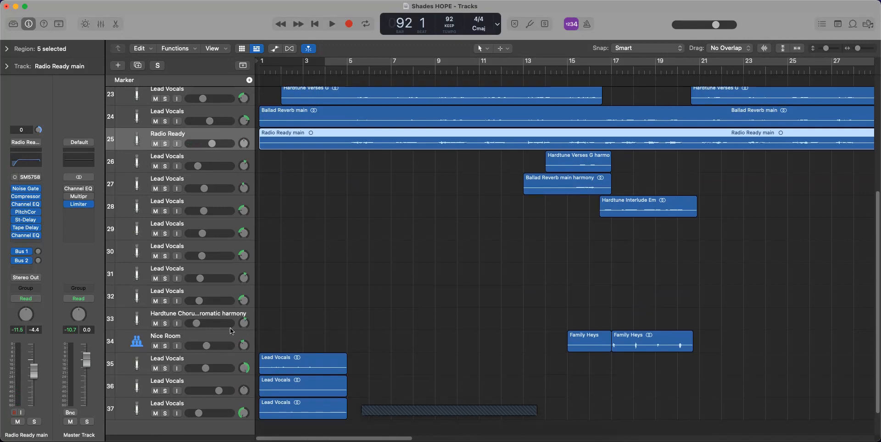
scroll(232, 331, "down", 2)
left_click(165, 338)
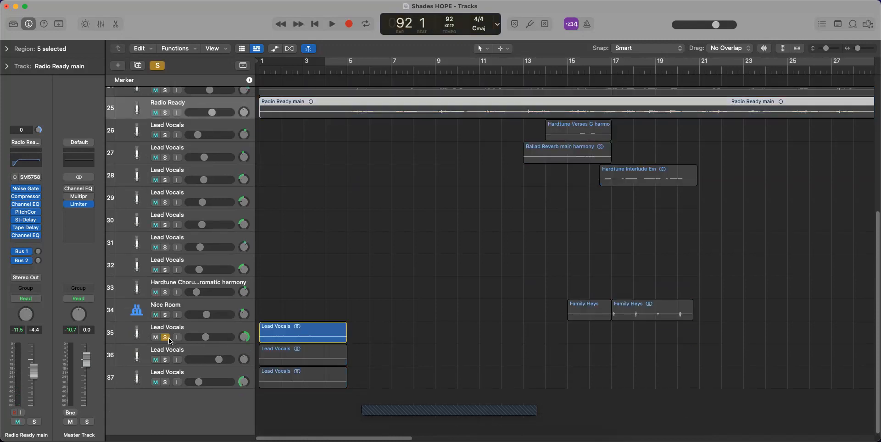
left_click(261, 69)
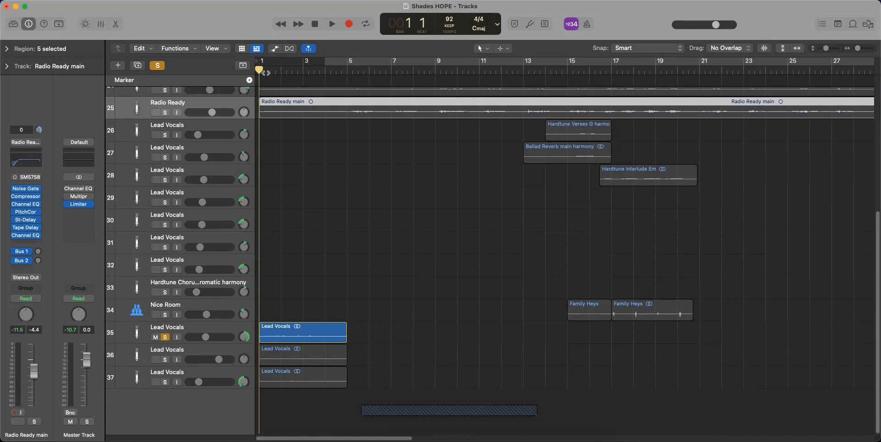
left_click_drag(262, 70, 258, 70)
key("space")
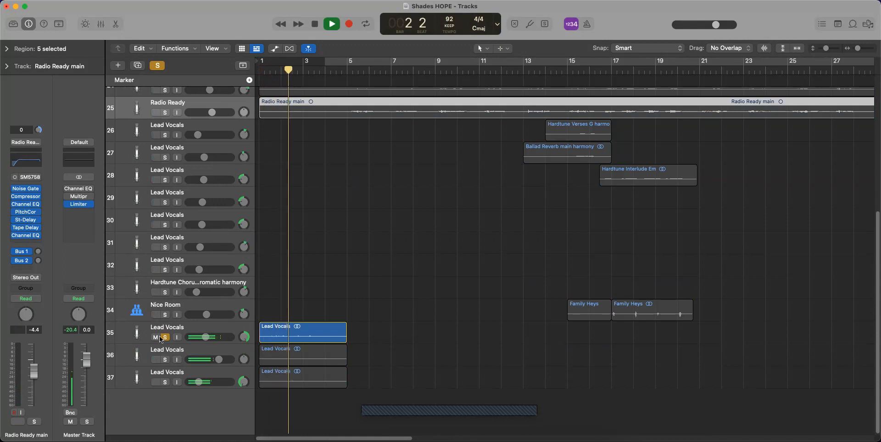
key("space")
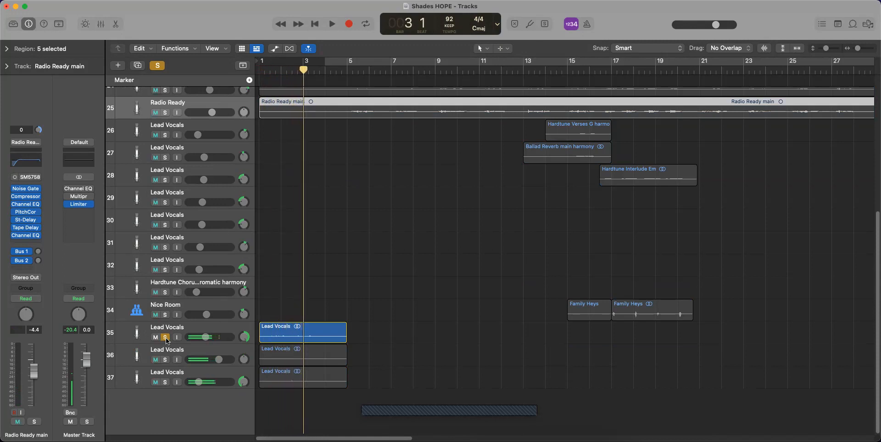
left_click(314, 24)
left_click(164, 337)
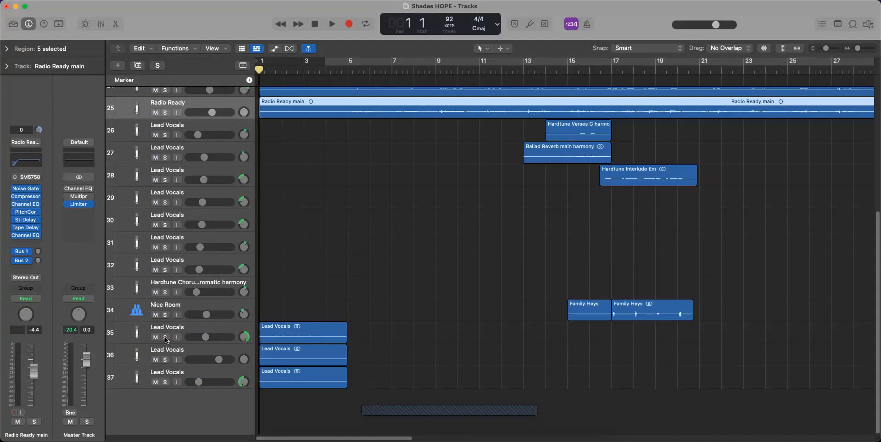
Step: Solo the last three Lead Vocals tracks together, play them from bar 1, and check the rest of the song for further regions
left_click(164, 337)
left_click(165, 359)
left_click(164, 382)
key("space")
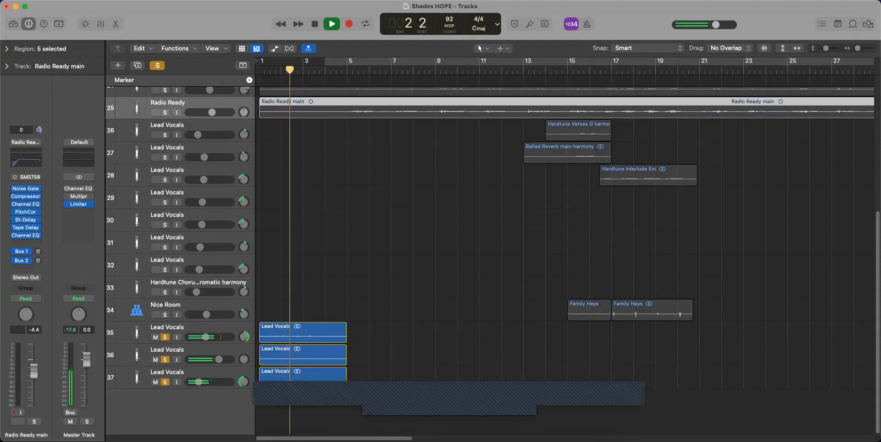
key("space")
scroll(564, 229, "right", 15)
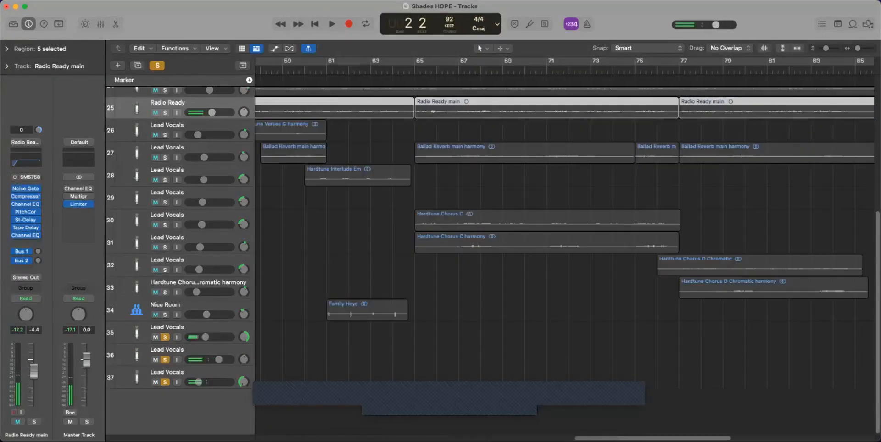
scroll(564, 229, "left", 15)
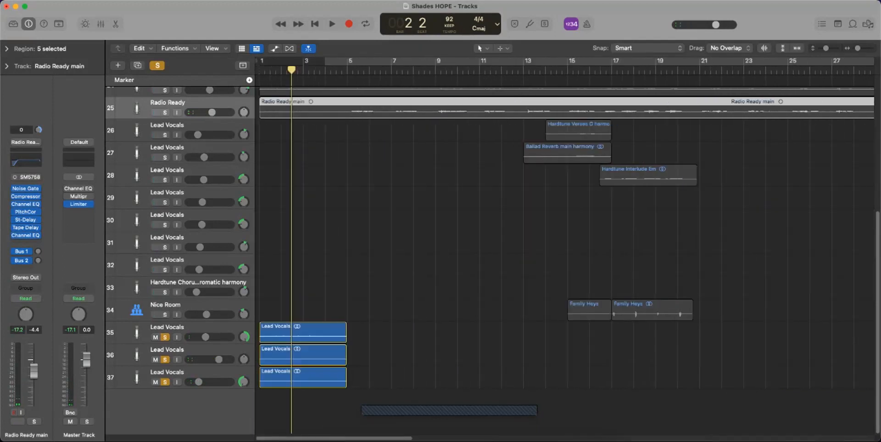
Step: Group the last three Lead Vocals tracks into a new Summing Stack
left_click(219, 324)
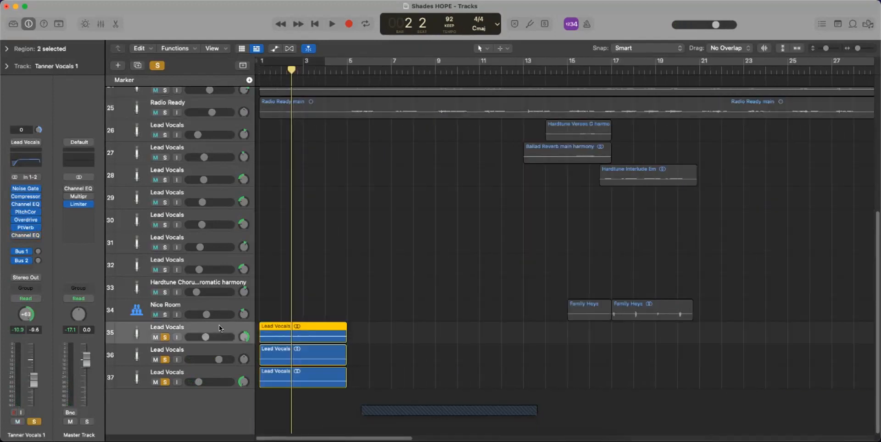
key("shift+Down")
key("shift+Down")
right_click(219, 324)
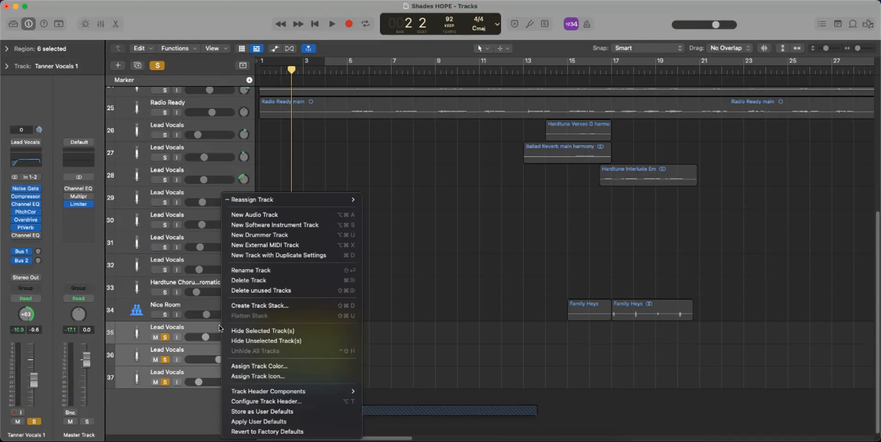
left_click(263, 306)
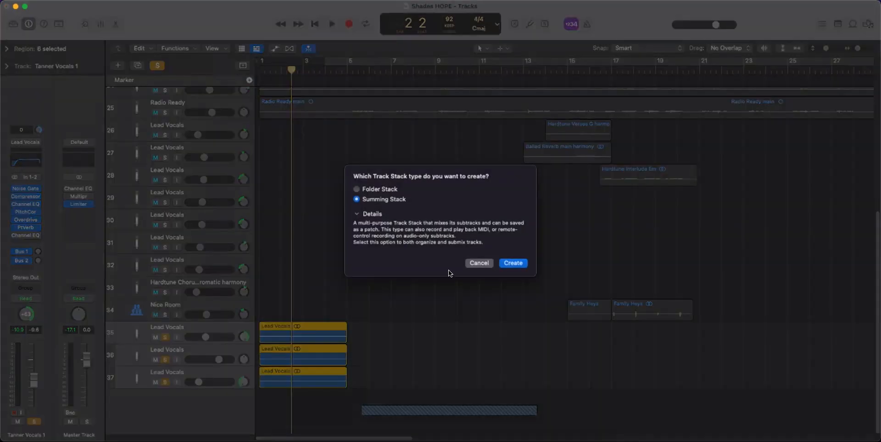
left_click(509, 262)
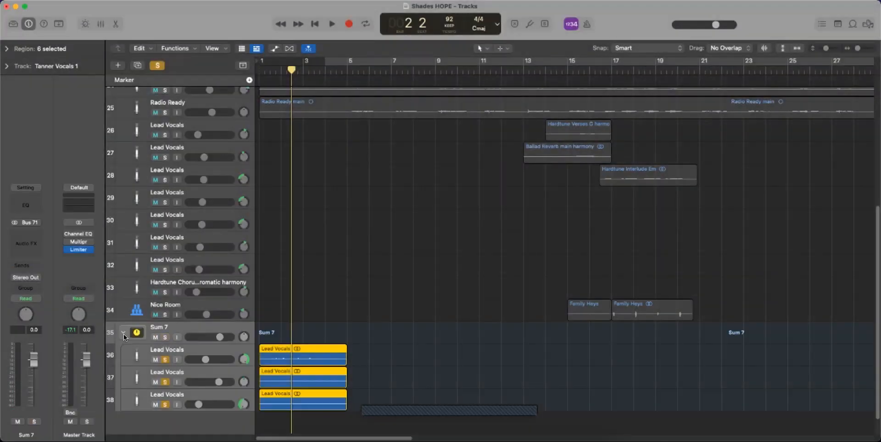
Step: Rename the new Summing Stack as T-dogg vox, collapse it and release all solos
double_click(159, 330)
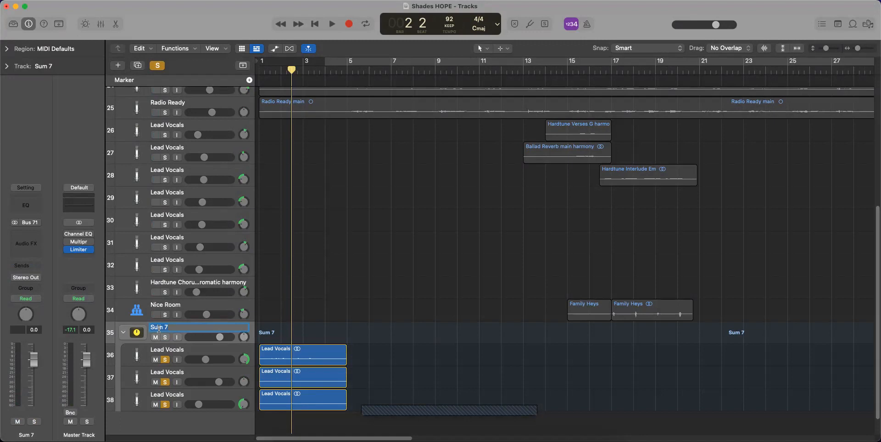
type("T-")
type("dao")
key("BackSpace")
key("BackSpace")
key("BackSpace")
type("ogg vox")
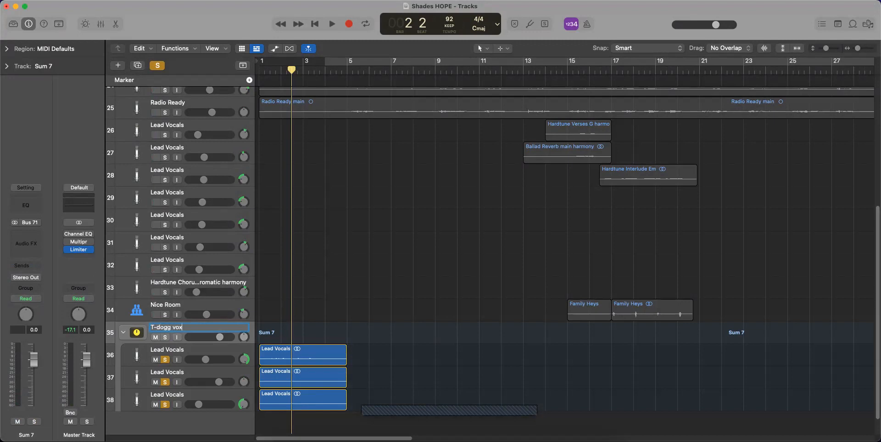
key("Return")
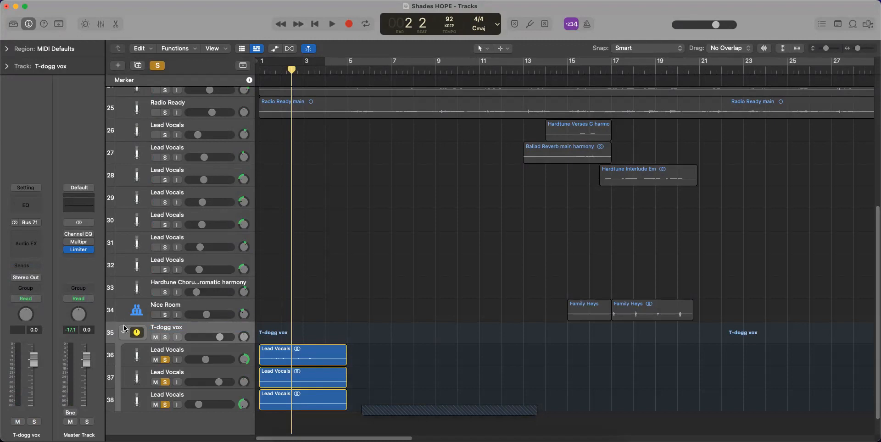
left_click(124, 332)
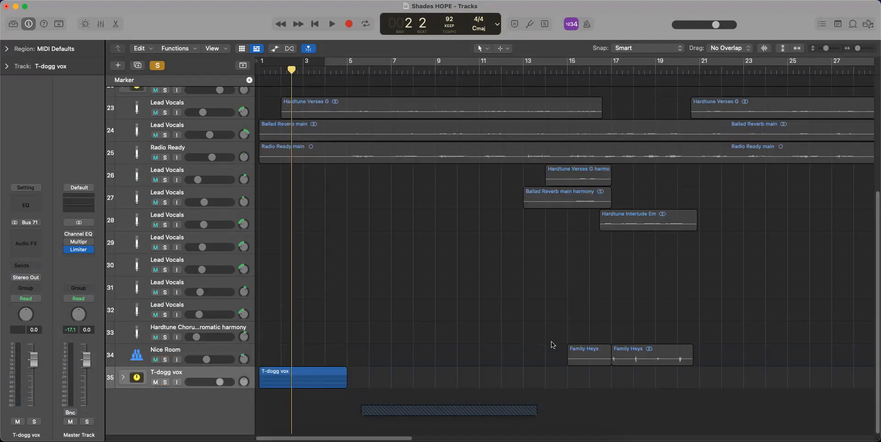
left_click(159, 65)
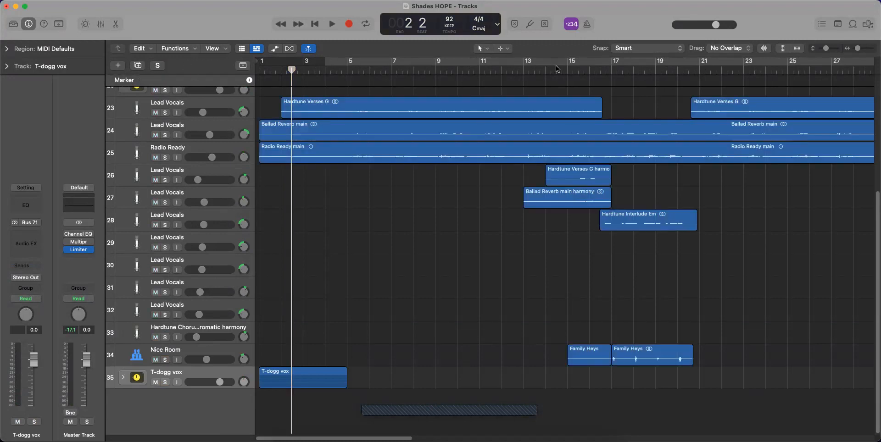
Step: Solo the Nice Room track and audition its Family Heys regions from bar 15
left_click(570, 75)
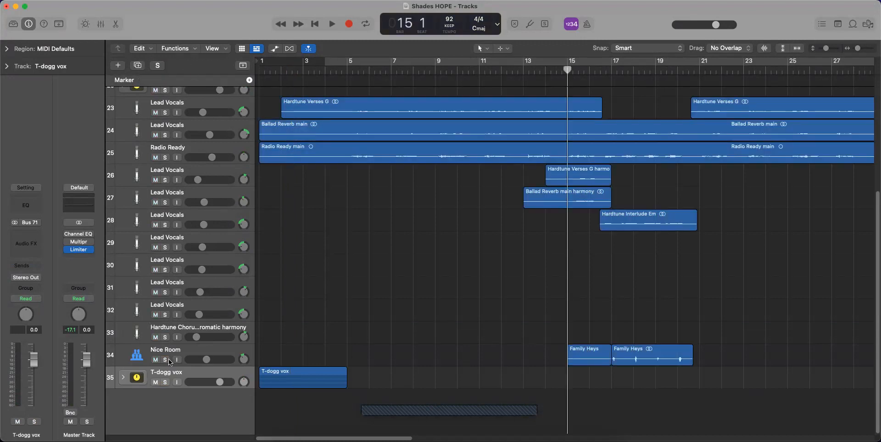
left_click(165, 360)
key("space")
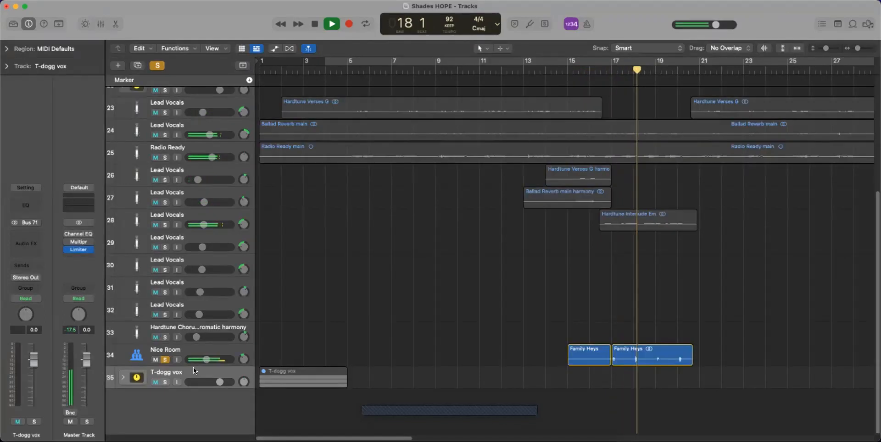
left_click(226, 348)
key("space")
Step: Release the Nice Room track's solo and rename the track as Family Heys
left_click(163, 359)
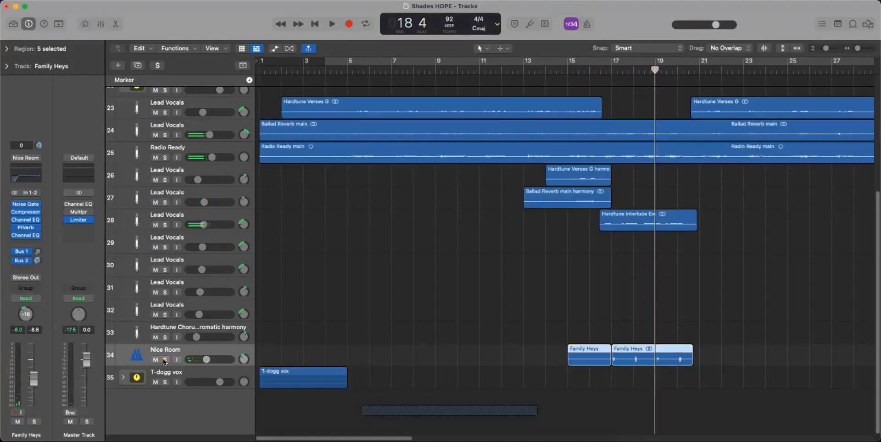
double_click(183, 348)
left_click(214, 415)
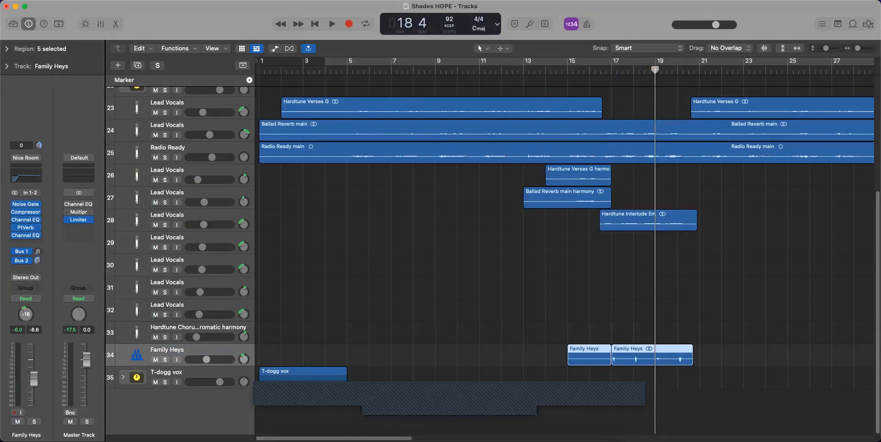
Step: Examine how the vocal regions are laid out across the song, from Hardtune Verses G down to the Family Heys track
scroll(337, 264, "up", 3)
scroll(335, 266, "down", 3)
scroll(335, 266, "right", 15)
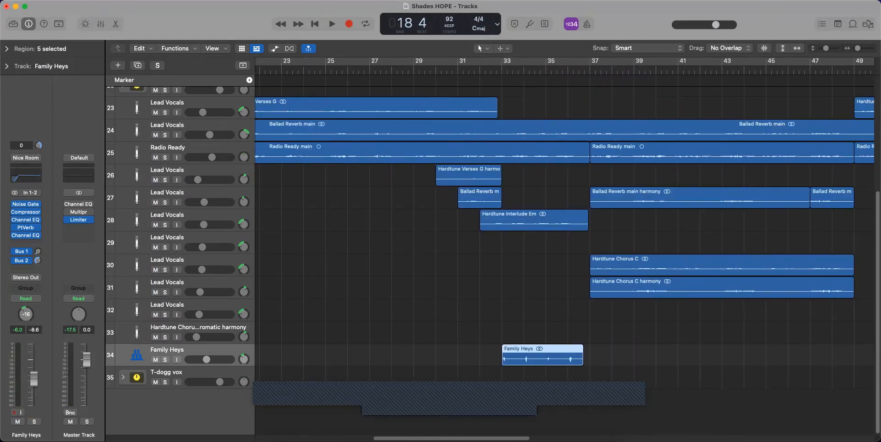
scroll(335, 266, "right", 3)
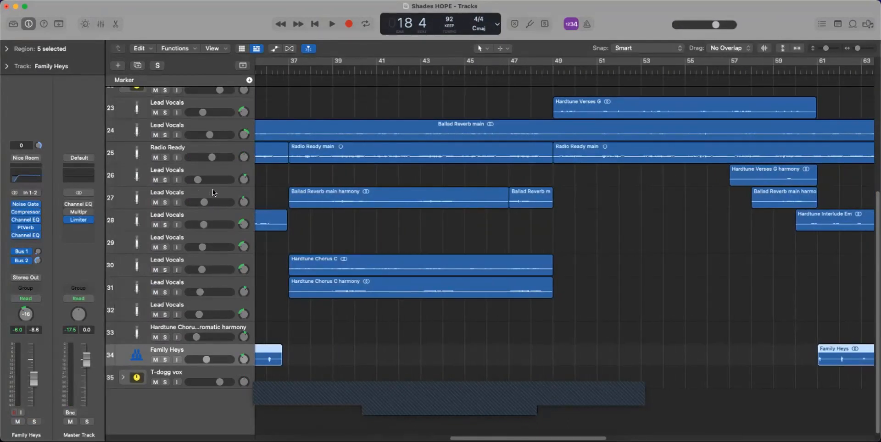
scroll(263, 228, "up", 3)
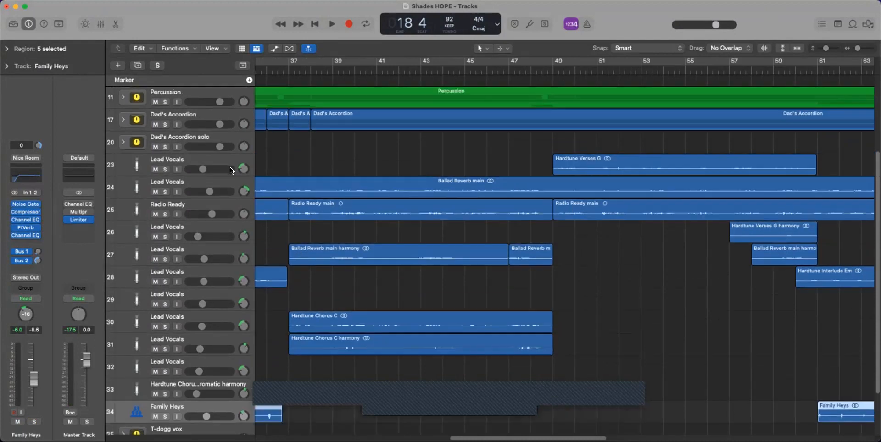
scroll(250, 248, "down", 1)
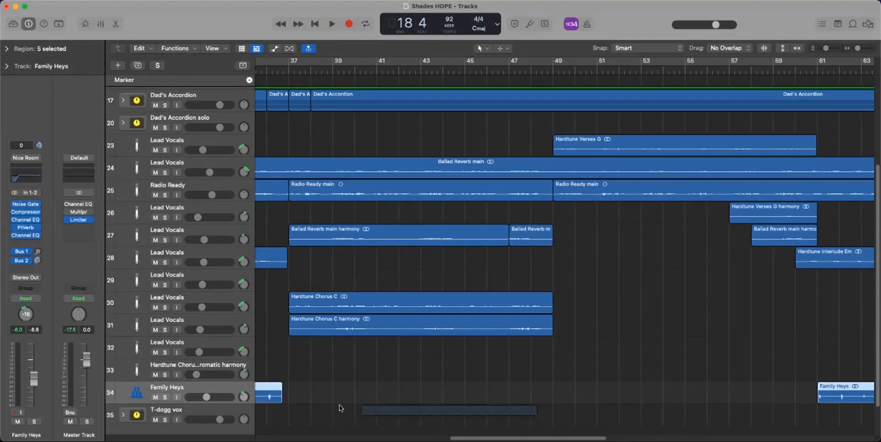
scroll(518, 424, "left", 8)
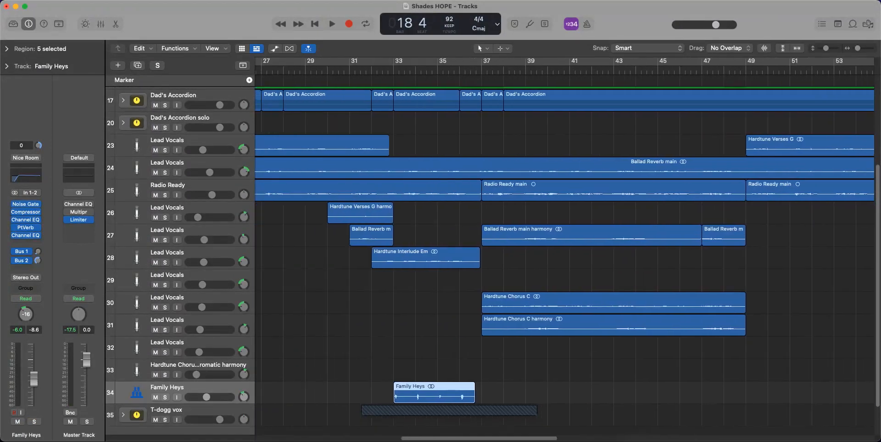
scroll(564, 248, "right", 5)
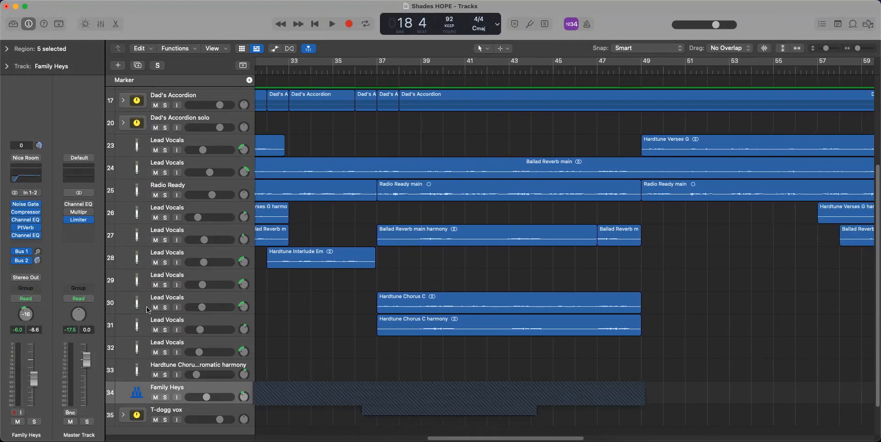
Step: Solo the Hardtune Chorus C and Hardtune Chorus C harmony tracks and audition them from bar 37
left_click(165, 307)
left_click(165, 330)
left_click(376, 73)
key("space")
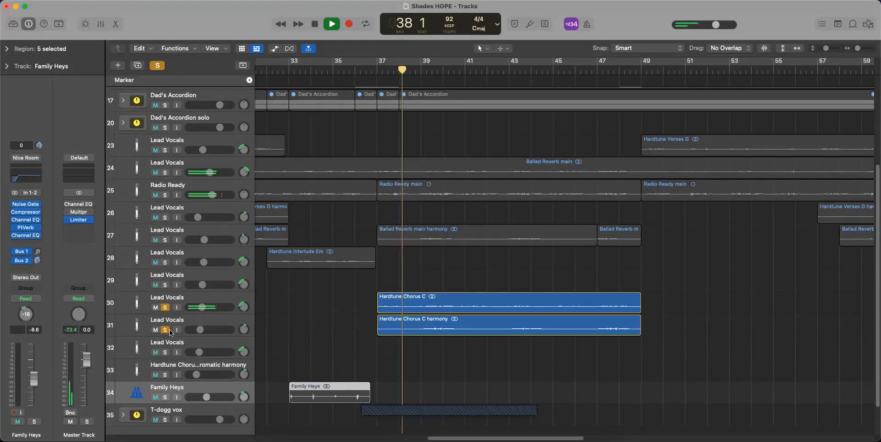
key("space")
Step: Select the Hardtune Chorus C harmony track, release both chorus vocal solos and briefly play the full mix
left_click(249, 318)
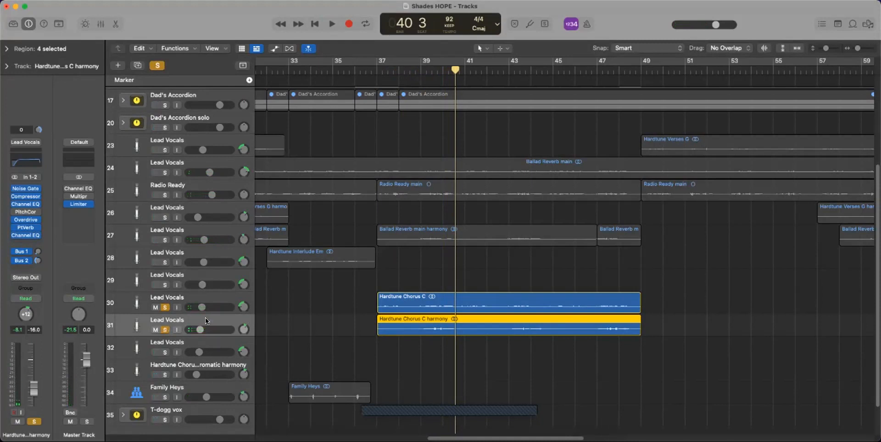
left_click(165, 329)
key("space")
key("space")
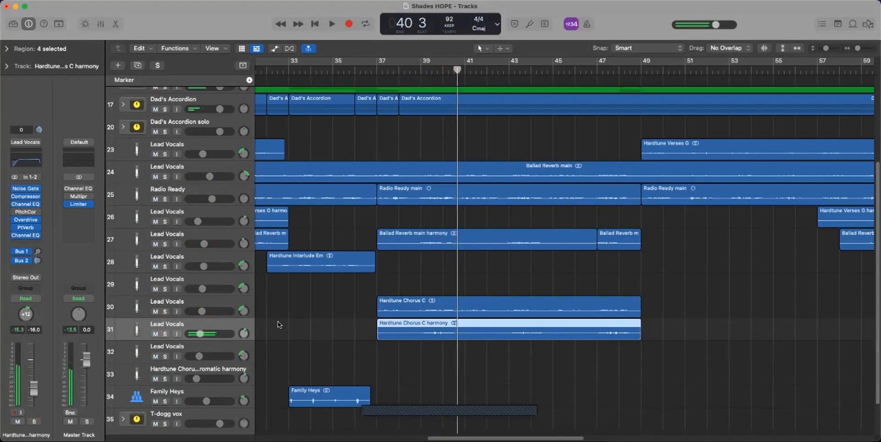
Step: Solo the Hardtune Verses G, Ballad Reverb main and Radio Ready main tracks and play them from about bar 4
scroll(277, 321, "up", 4)
scroll(564, 245, "left", 15)
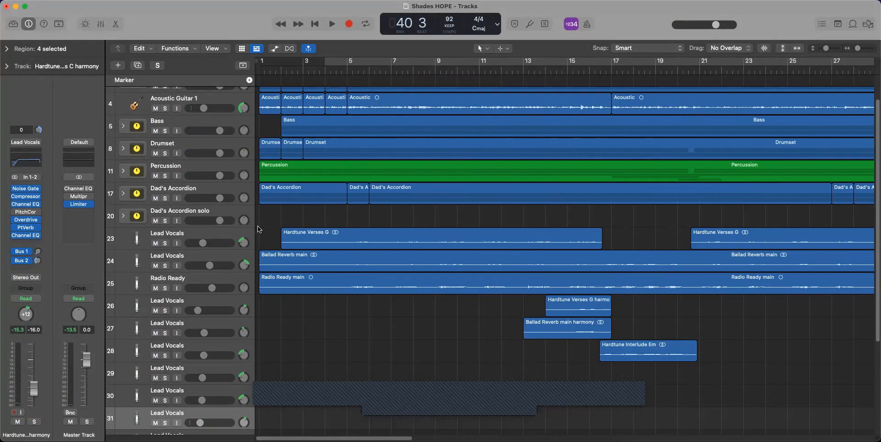
left_click_drag(166, 245, 174, 280)
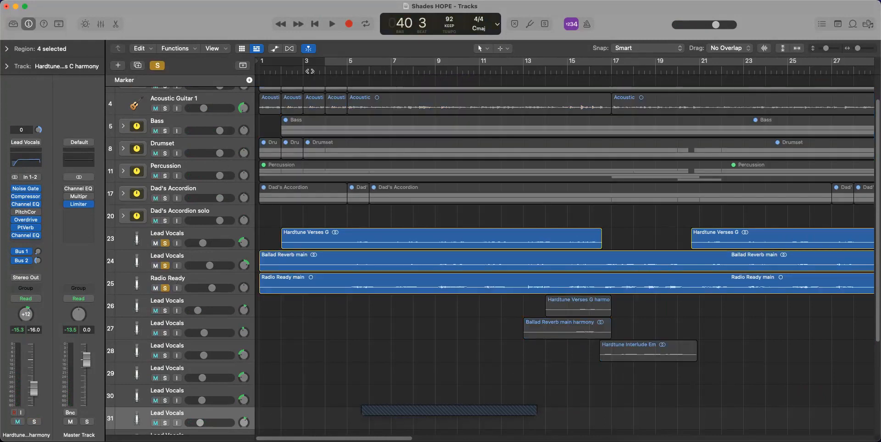
left_click(324, 69)
key("space")
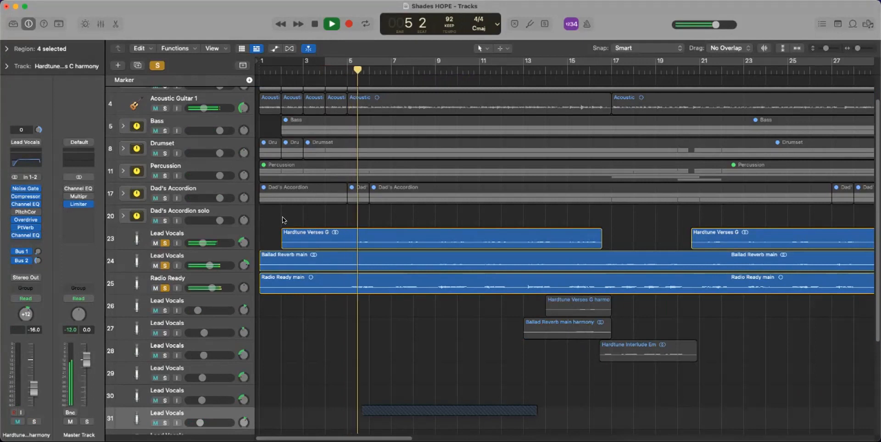
Step: Stop playback and group the Hardtune Verses G, Ballad Reverb main and Radio Ready main tracks into a Summing Stack
key("space")
scroll(320, 326, "down", 5)
scroll(324, 338, "up", 5)
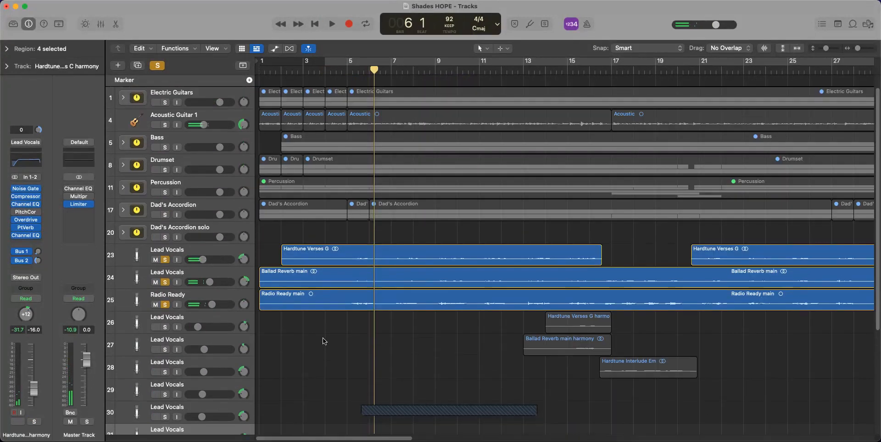
left_click(190, 248)
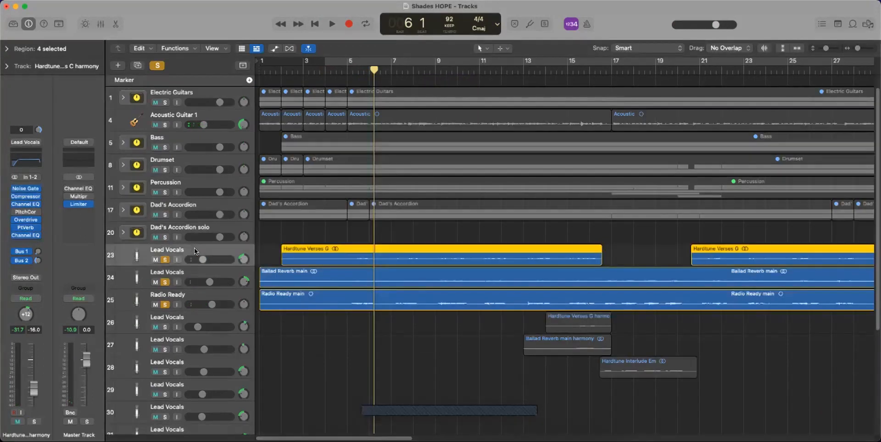
key("shift+Down")
key("shift+Down")
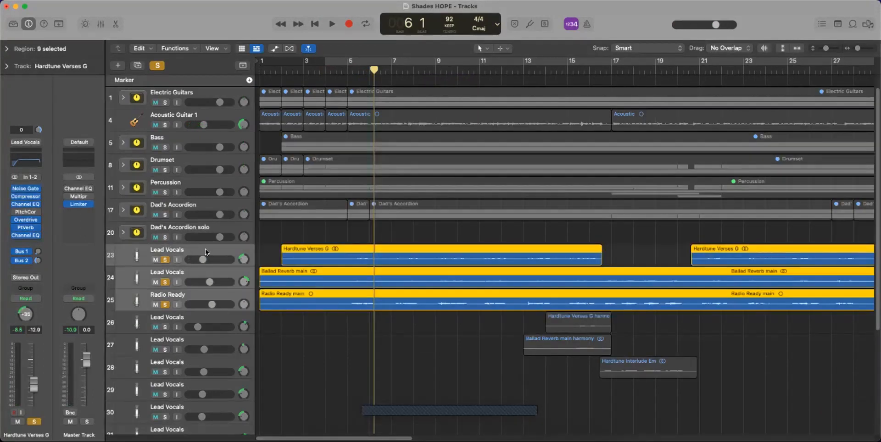
right_click(208, 247)
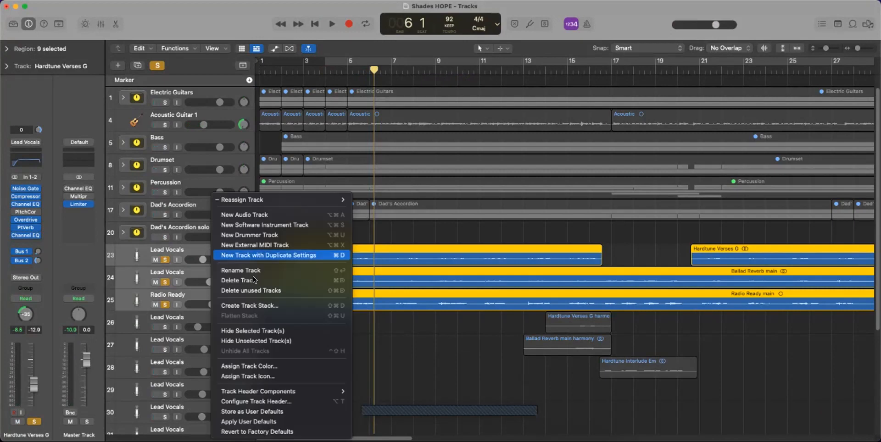
left_click(273, 305)
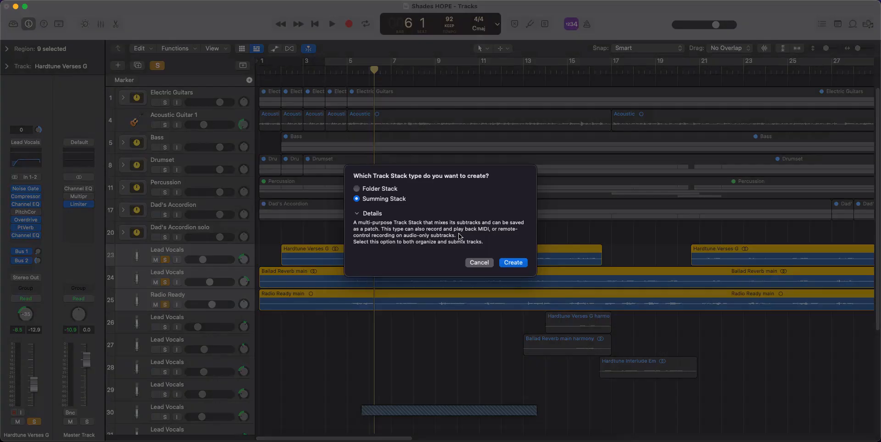
left_click(512, 262)
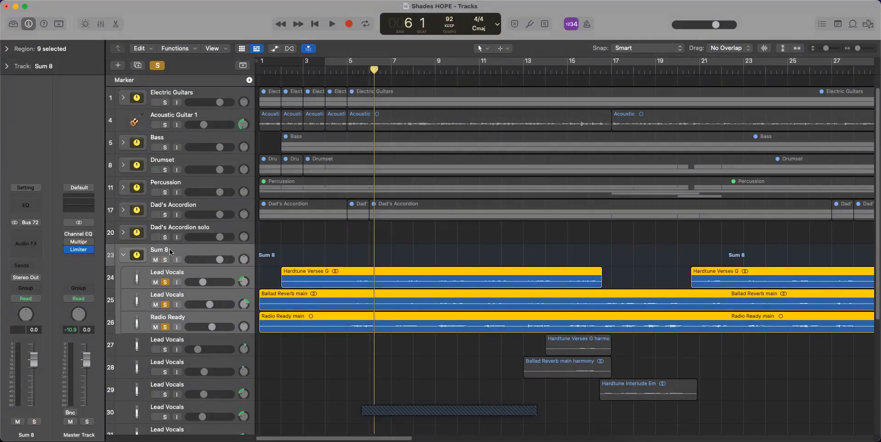
Step: Name the new vocal stack "Verse vox" and collapse it
left_click(166, 250)
double_click(166, 250)
type("Verse vox")
key("Return")
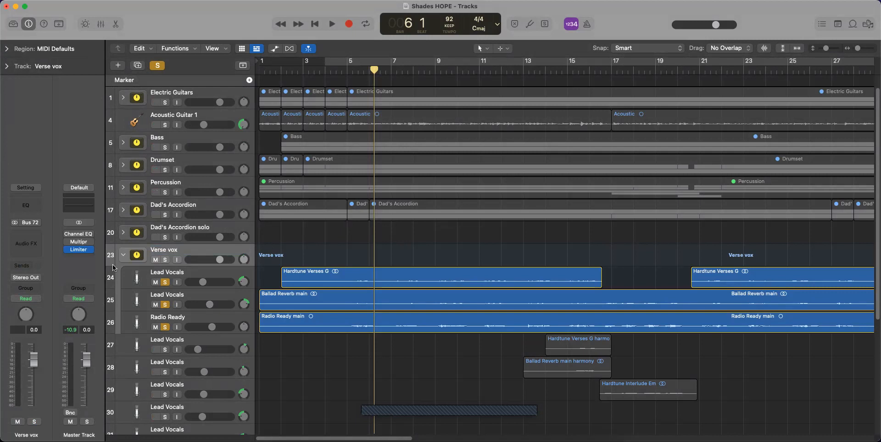
left_click(124, 255)
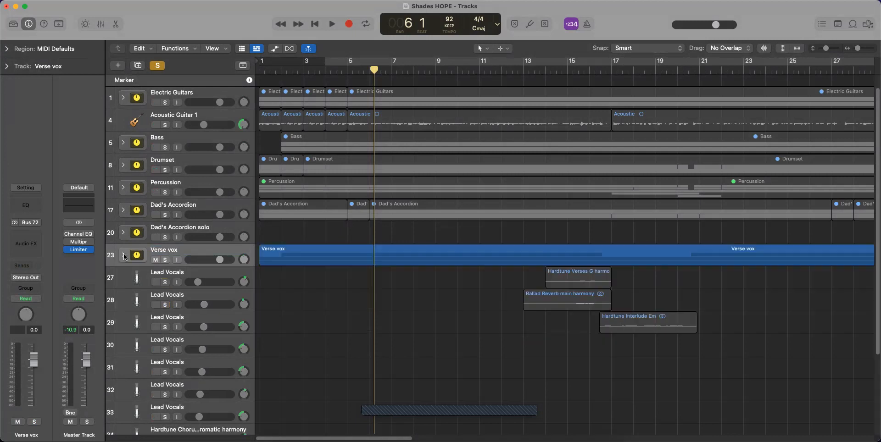
Step: Audition the soloed Hardtune Verses G harmony, Ballad Reverb main harmony and Hardtune Interlude Em tracks from about bar 13, then unsolo the interlude
left_click(164, 282)
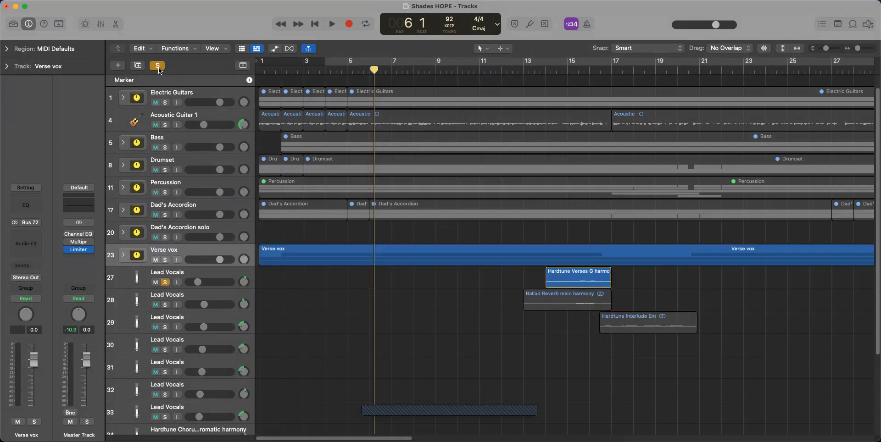
left_click(164, 282)
left_click_drag(165, 283, 165, 327)
left_click(532, 75)
key("space")
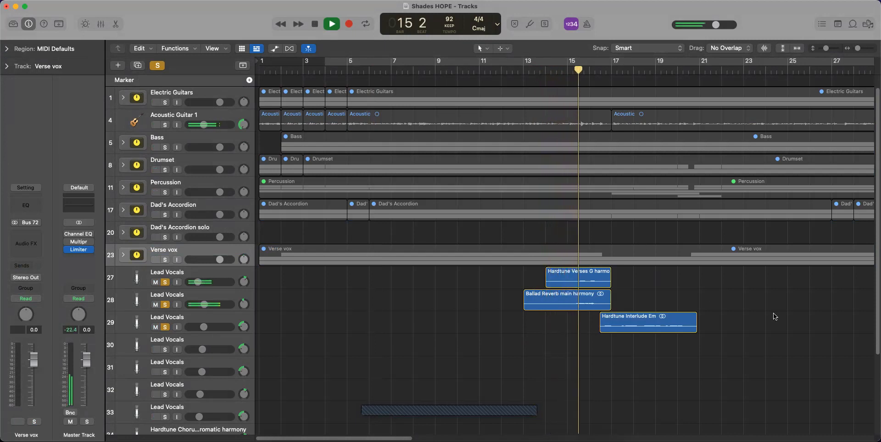
scroll(774, 313, "down", 4)
key("space")
left_click(164, 248)
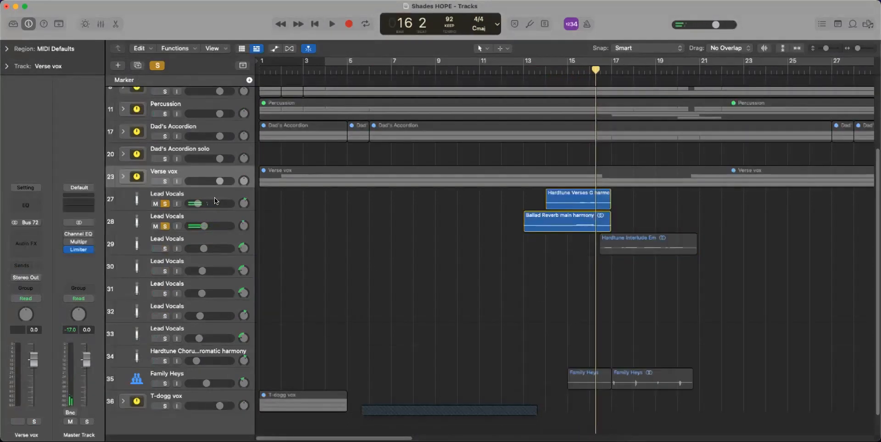
Step: Group the Hardtune Verses G harmony and Ballad Reverb main harmony tracks into a Summing Stack
left_click(214, 197)
left_click(185, 211, "shift")
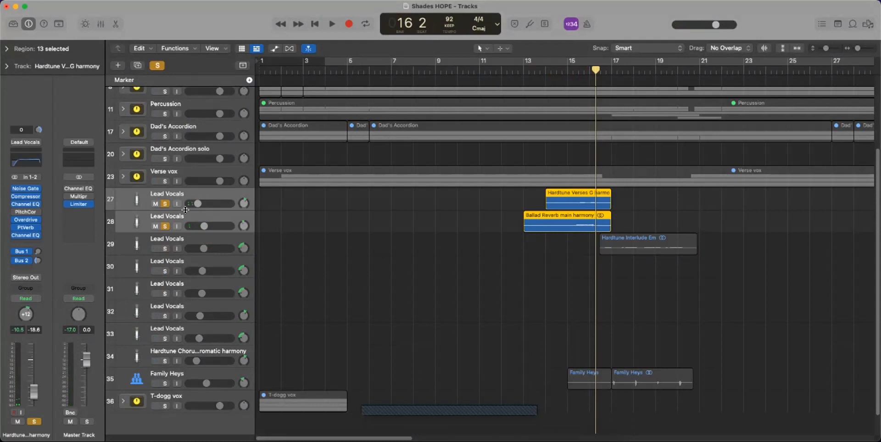
right_click(210, 194)
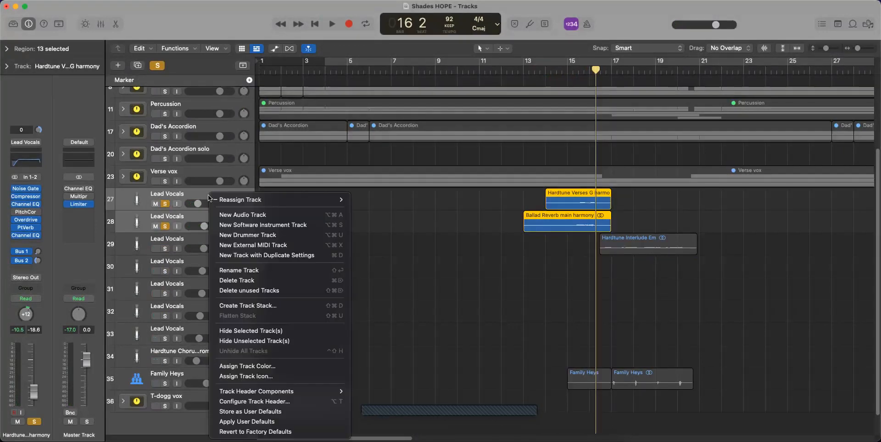
left_click(267, 306)
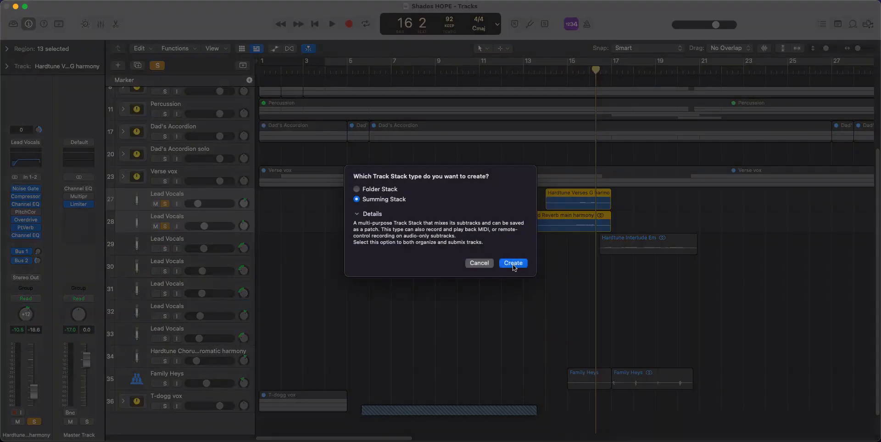
left_click(513, 264)
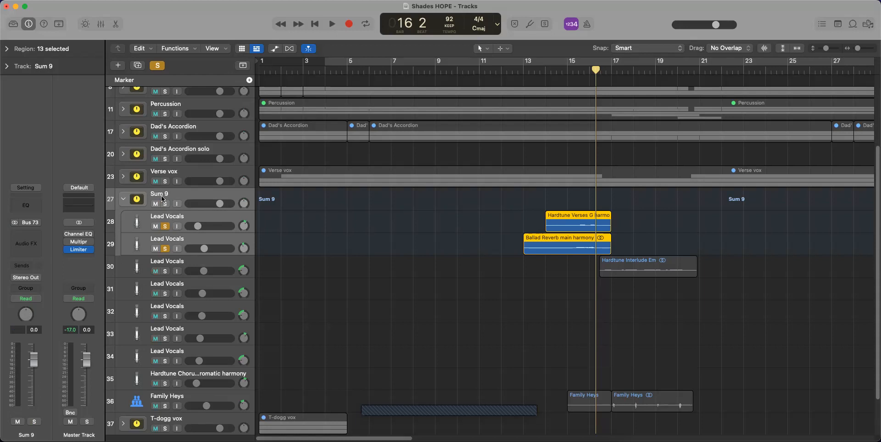
Step: Name the new harmony stack "Verse harmony vox"
double_click(160, 196)
type("Verse")
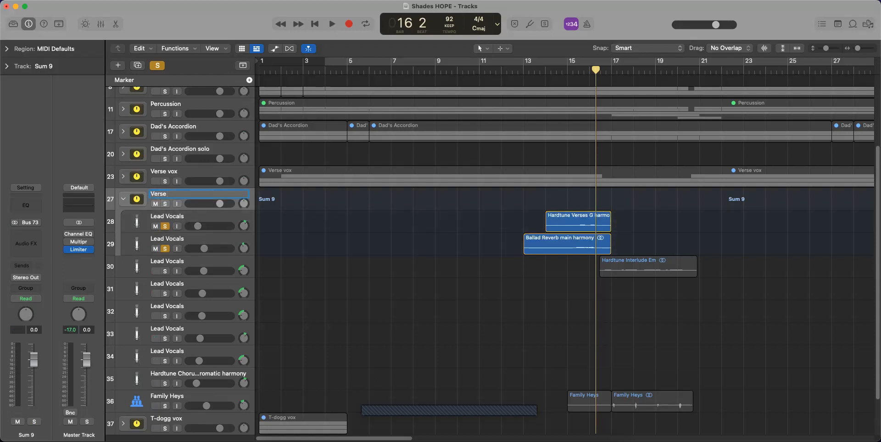
type(" harmo")
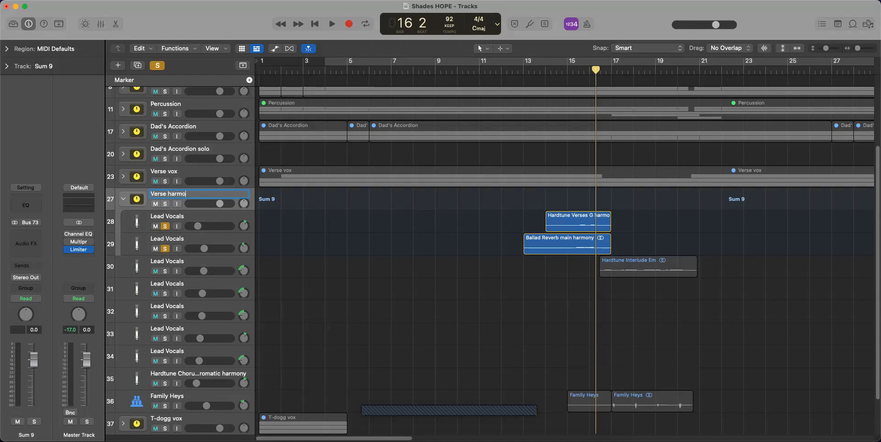
type("yny vox")
key("Return")
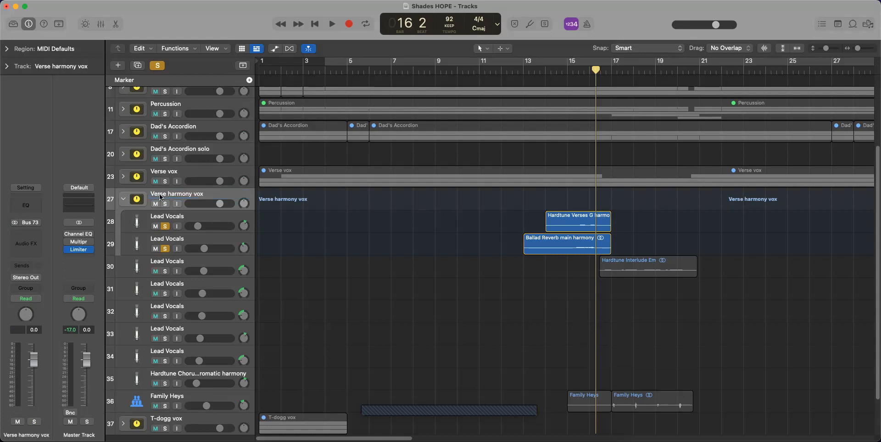
Step: Rename the Verse vox stack as "Verse lead vox"
left_click(170, 172)
left_click(169, 171)
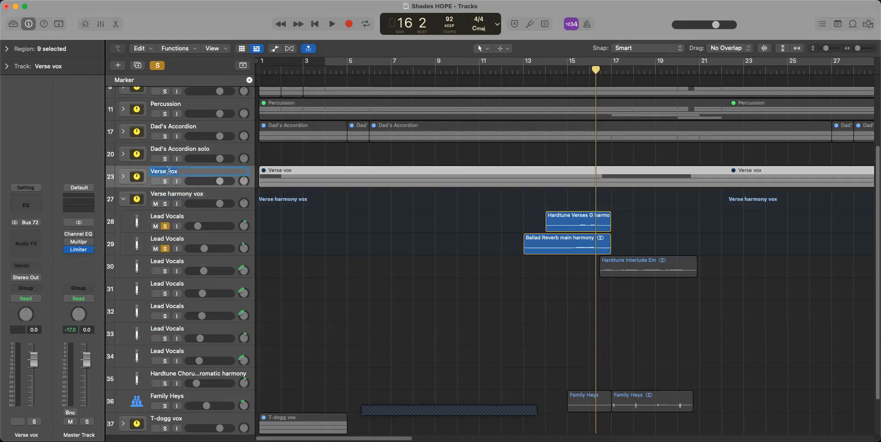
type("lead")
key("Return")
Step: Release the solos on the two verse harmony tracks and collapse the Verse harmony vox stack
left_click(165, 226)
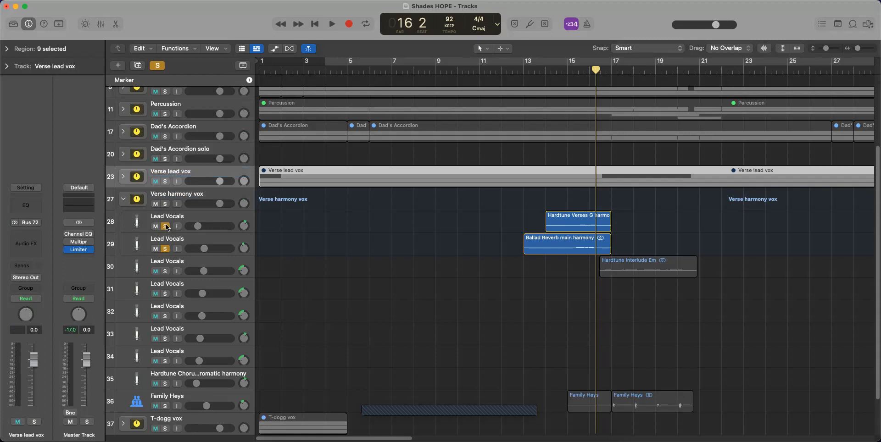
left_click(165, 248)
left_click(124, 199)
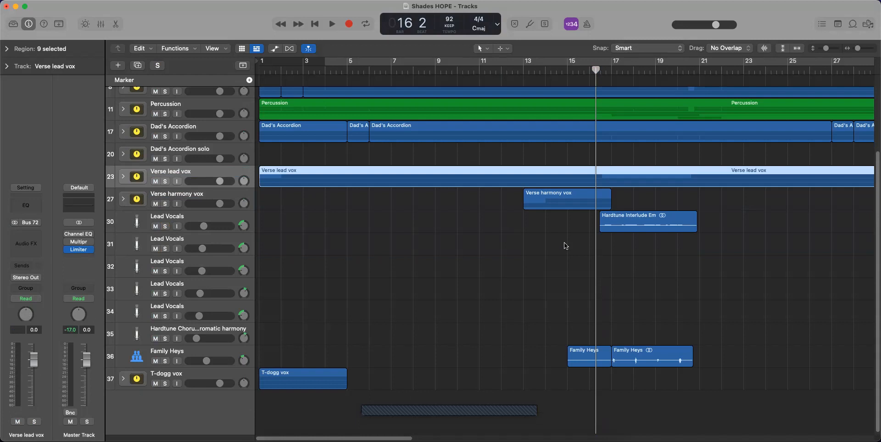
Step: Solo the Hardtune Interlude Em track, audition it from about bar 17 and release its solo
left_click(204, 219)
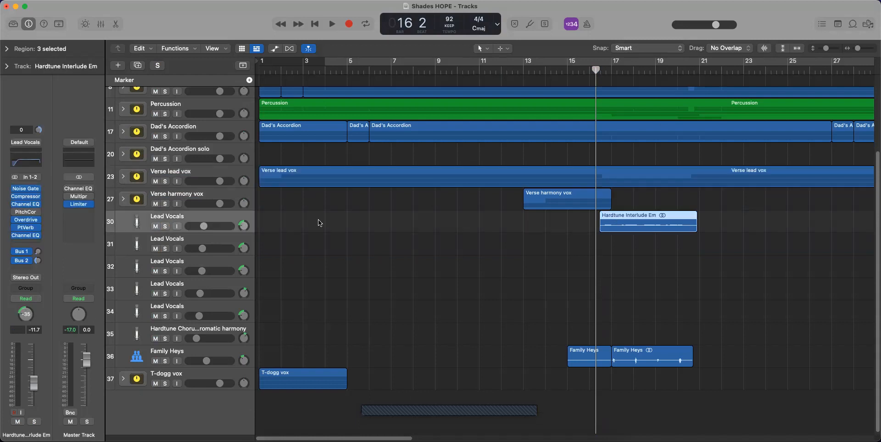
left_click(165, 227)
left_click_drag(594, 76, 612, 75)
key("space")
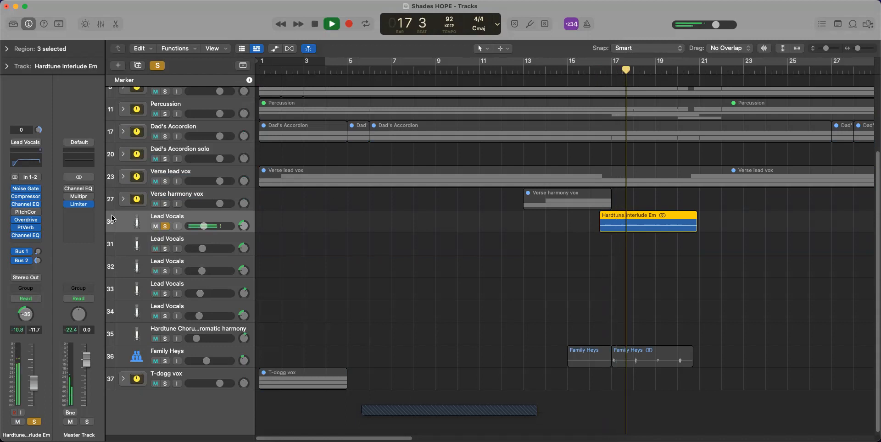
key("space")
left_click(165, 227)
Step: Rename the Hardtune Interlude Em track as "oooh's and oh's"
double_click(188, 218)
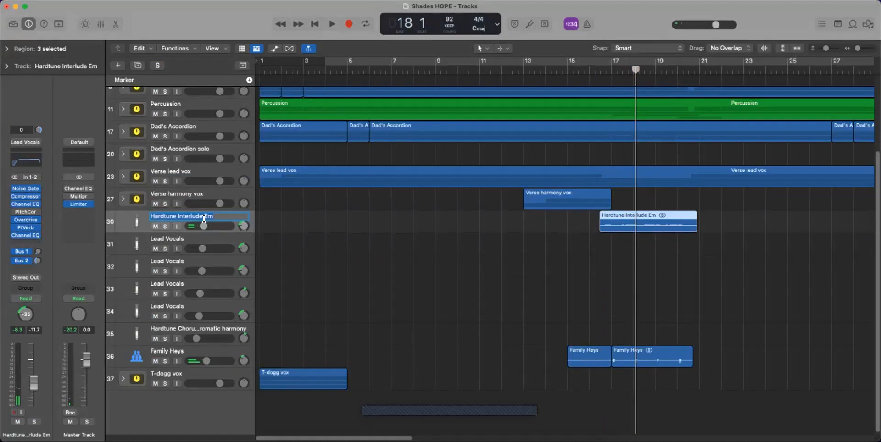
type("oooh's and oh's")
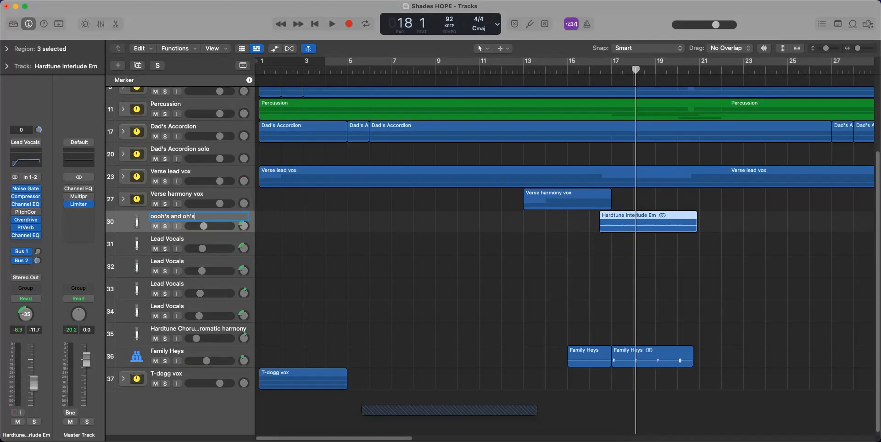
key("Return")
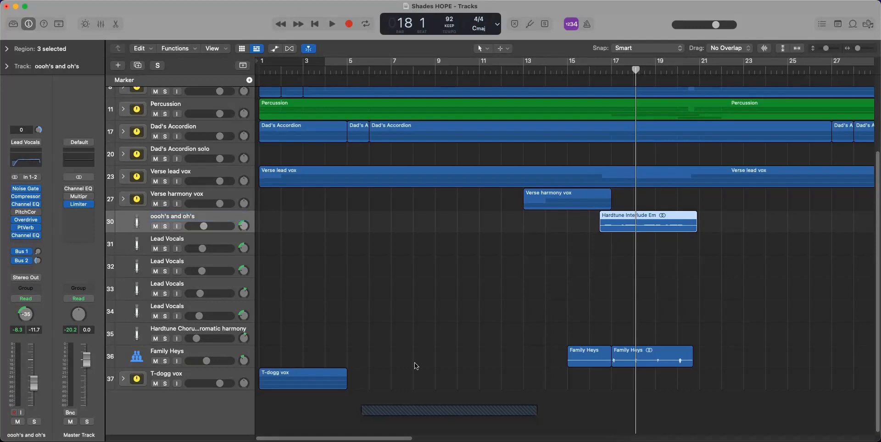
Step: Locate the Hardtune Interlude Fm region late in the song, solo its track and audition it from about bar 91
left_click_drag(376, 438, 527, 438)
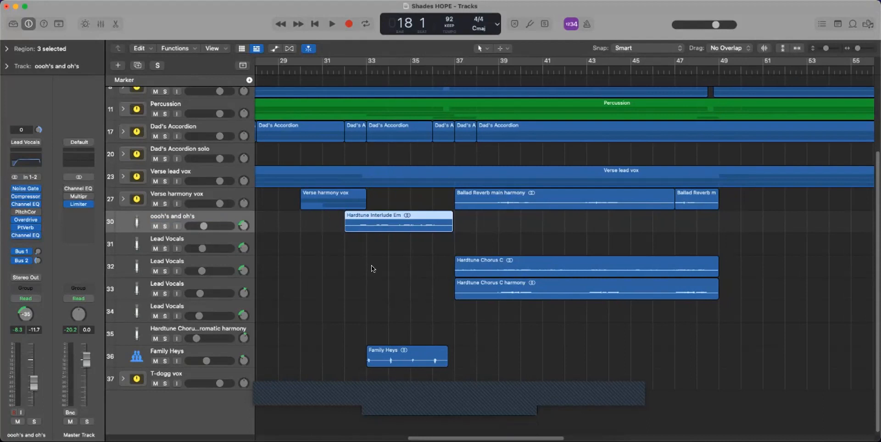
left_click(219, 239)
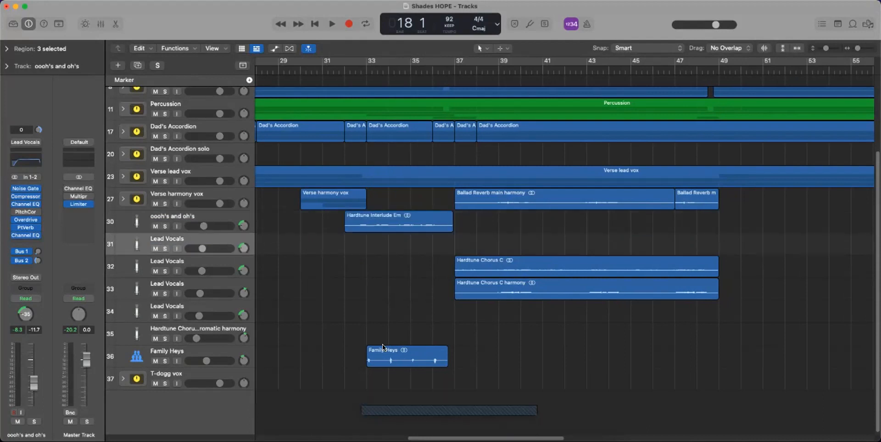
left_click_drag(415, 438, 723, 438)
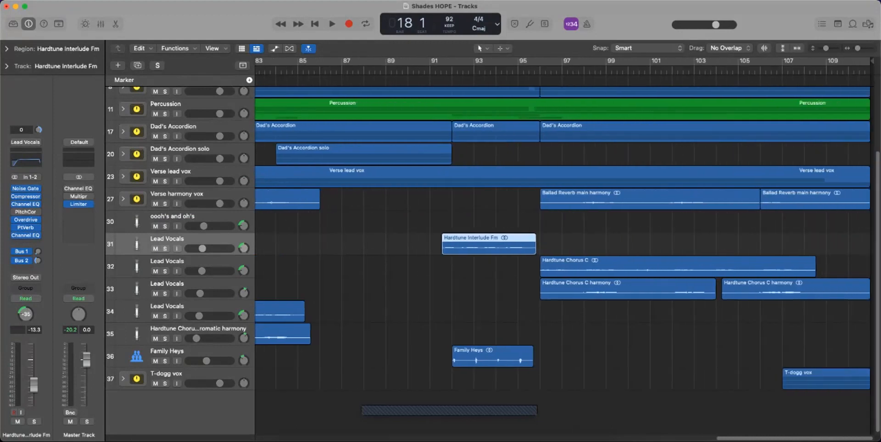
left_click(438, 69)
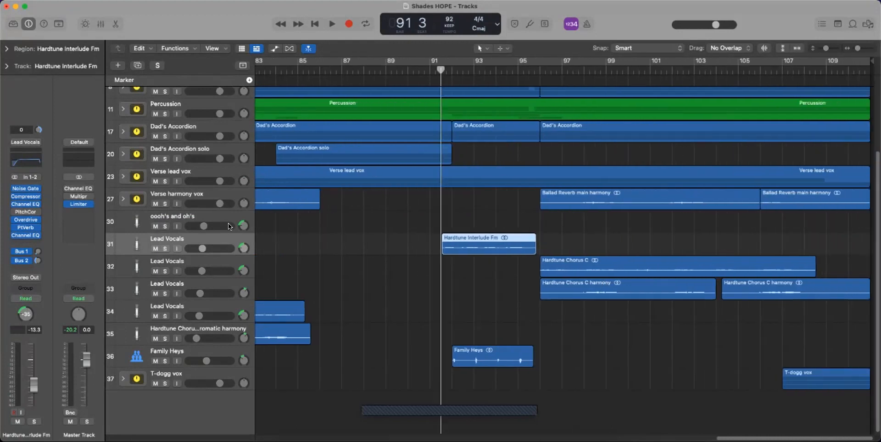
left_click(164, 248)
key("space")
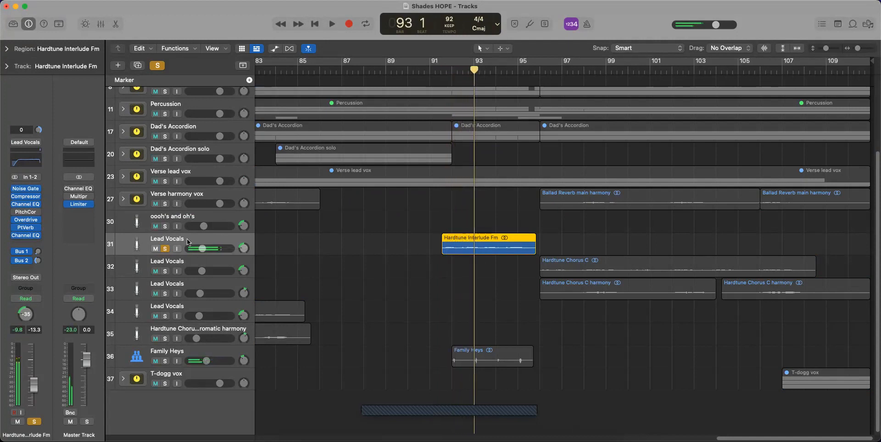
key("space")
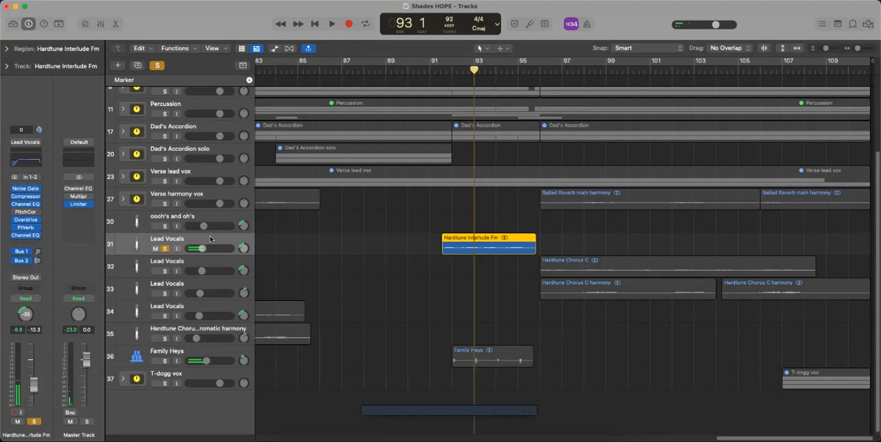
Step: Group the "oooh's and oh's" track and the Hardtune Interlude Fm track below it into a Summing Stack
left_click(207, 218)
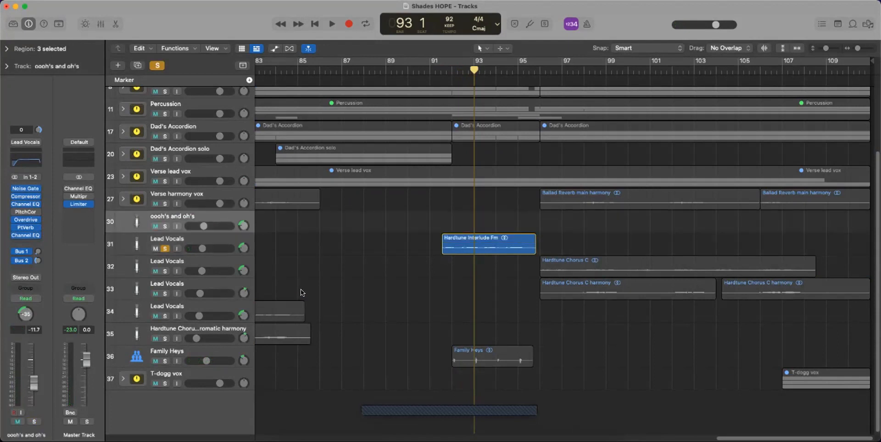
left_click(206, 240, "shift")
right_click(215, 216)
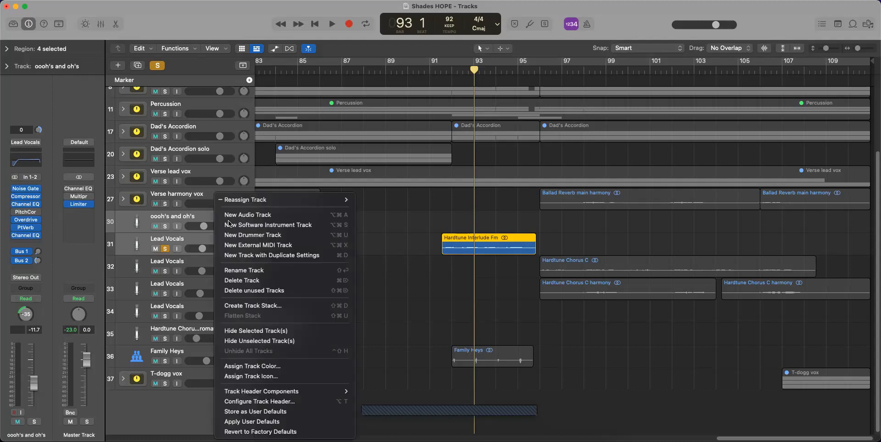
left_click(278, 306)
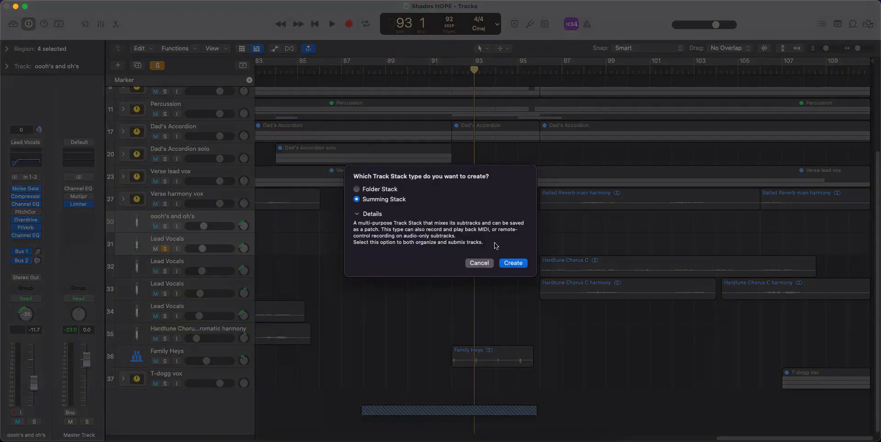
left_click(509, 243)
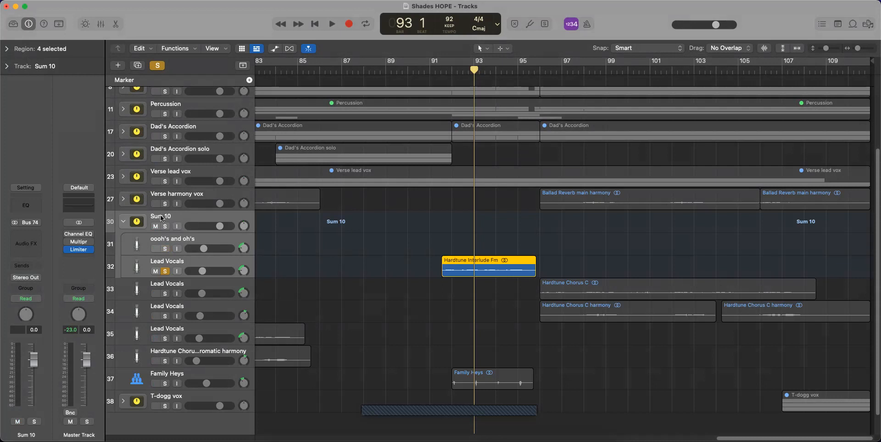
Step: Rename the new stack as "oooh's and oh's", release the solo inside it and collapse the stack
double_click(159, 217)
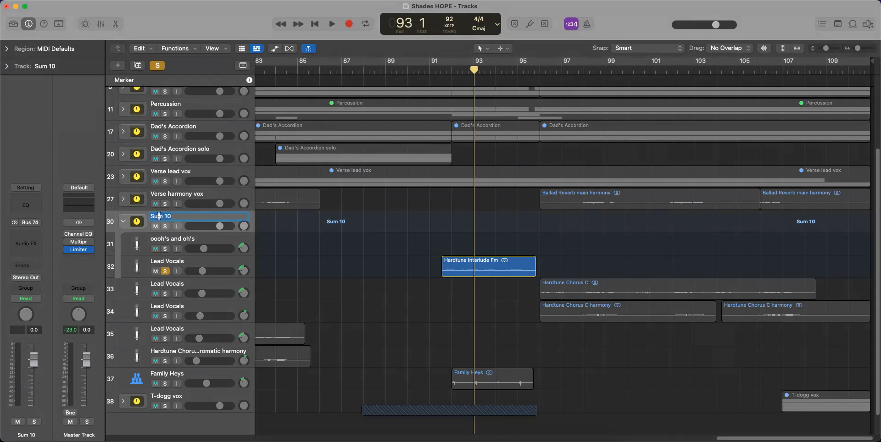
type("oooh's and oh's")
key("Return")
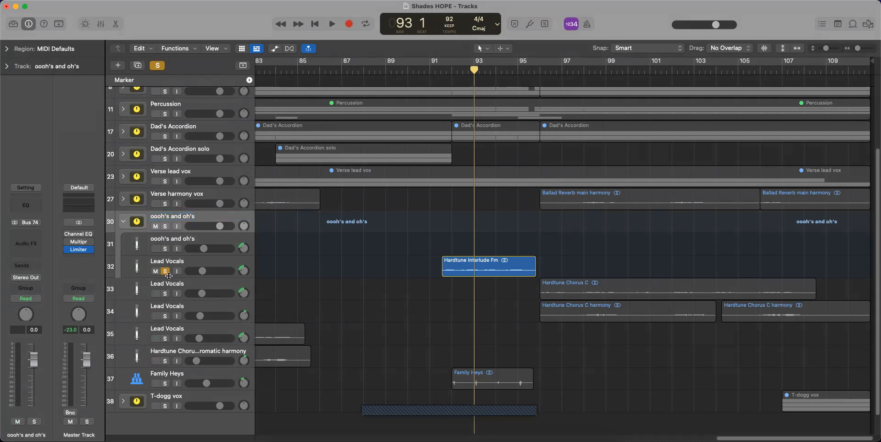
left_click(123, 223)
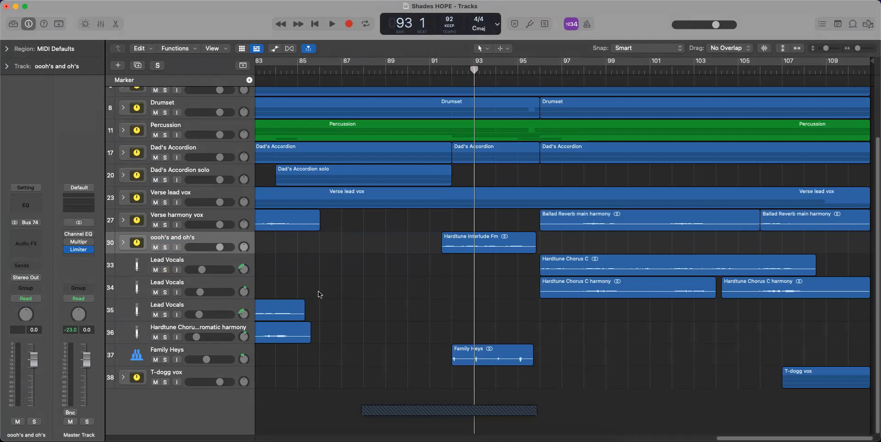
Step: Solo the Hardtune Chorus C and Chorus C harmony tracks, audition them from bar 96 and release both solos
left_click_drag(474, 70, 536, 116)
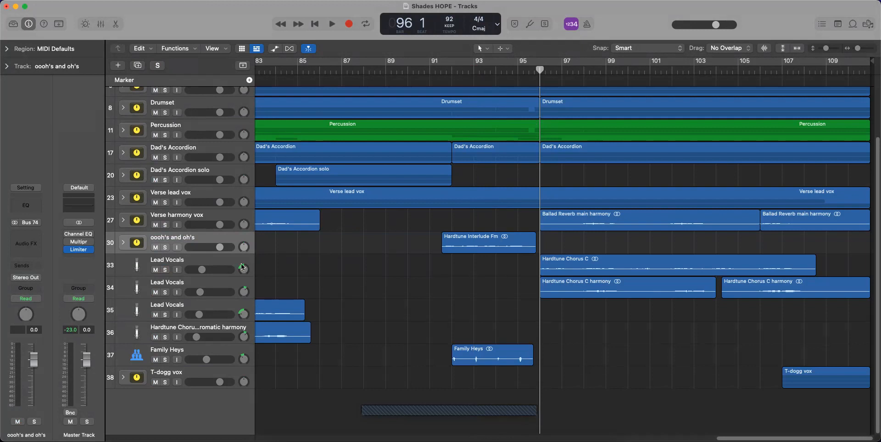
left_click(226, 260)
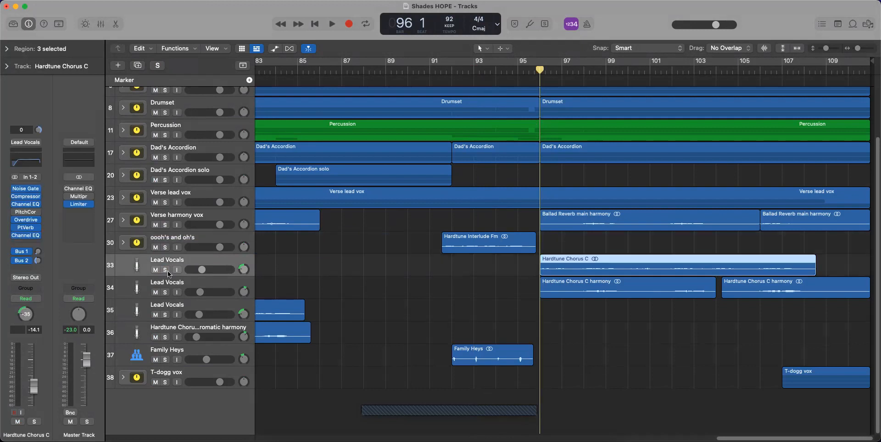
left_click_drag(166, 270, 165, 292)
mouse_move(539, 71)
left_mouse_down()
mouse_move(505, 86)
mouse_move(538, 91)
mouse_move(538, 71)
left_mouse_up()
left_click(513, 70)
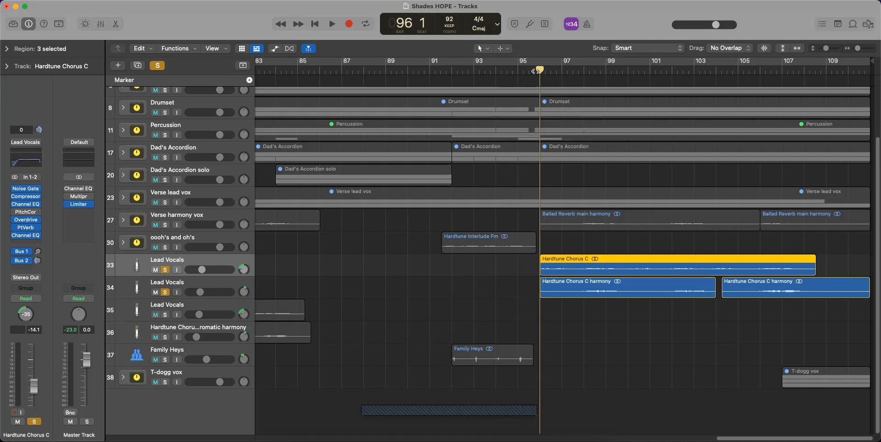
key("space")
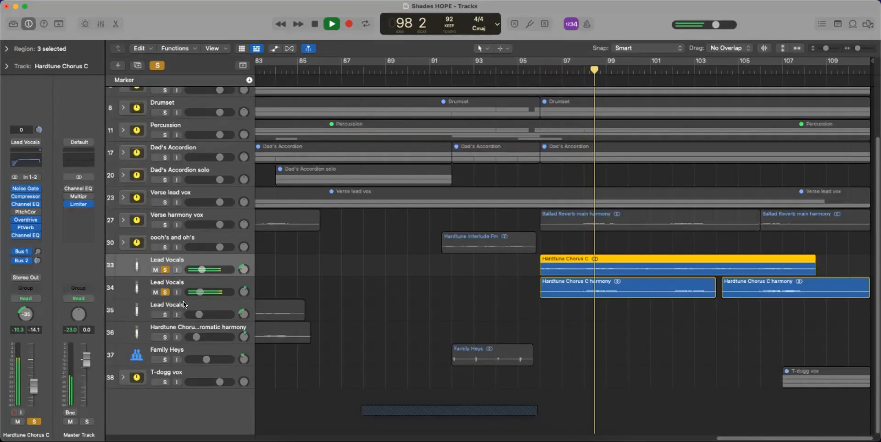
key("space")
left_click(166, 290)
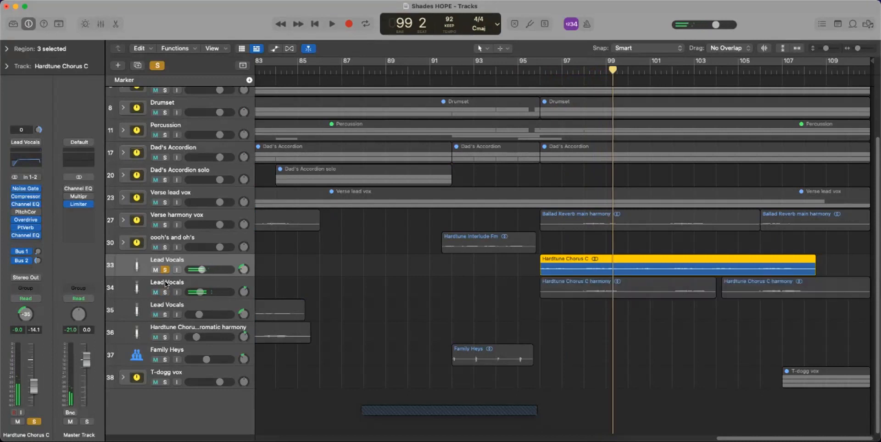
left_click(164, 270)
Step: Rename the Hardtune Chorus C track as "Chorus lead vox"
double_click(159, 259)
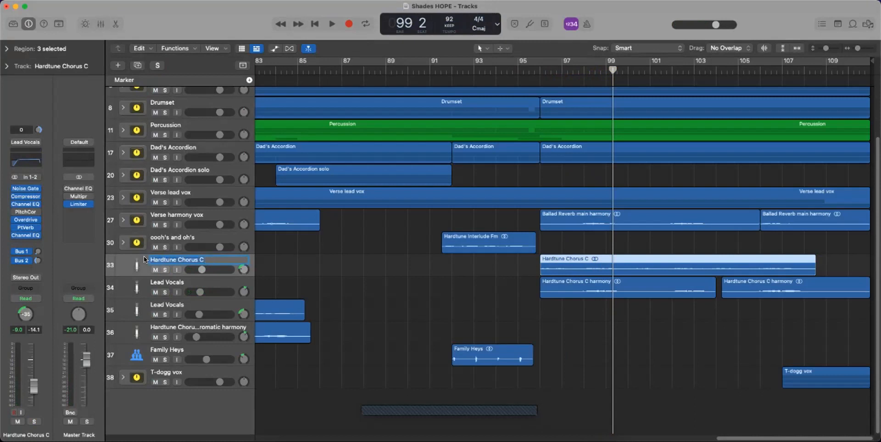
type("Co")
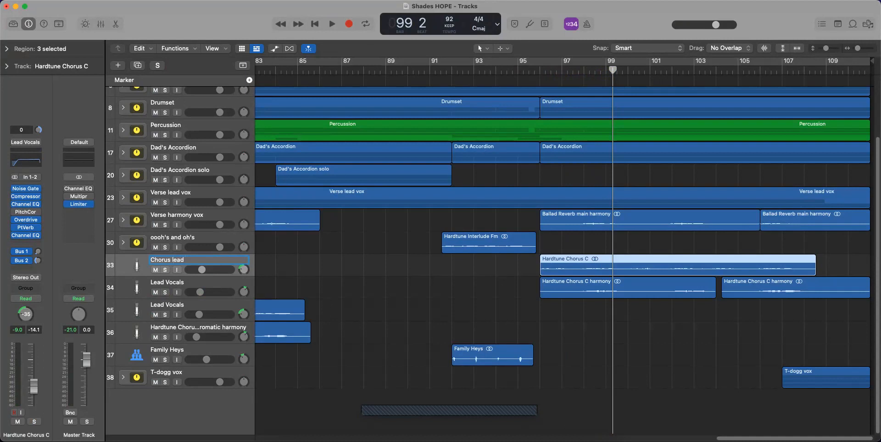
key("Return")
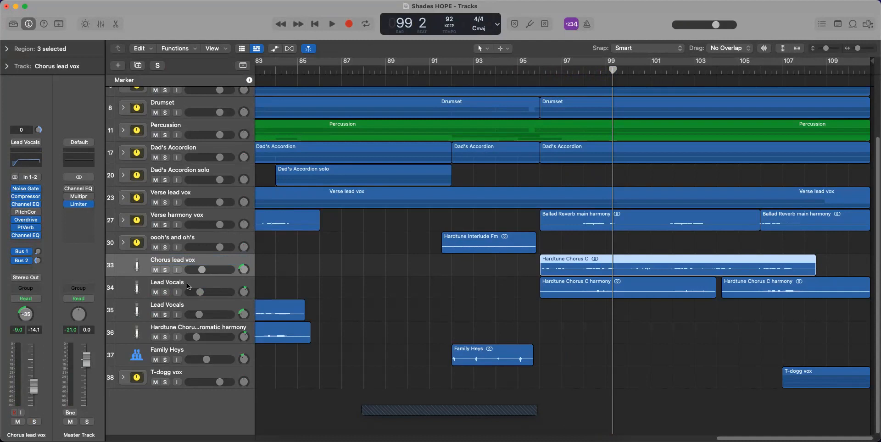
Step: Rename the Hardtune Chorus C harmony track as "Chorus harmony vox"
double_click(187, 286)
left_click(179, 282)
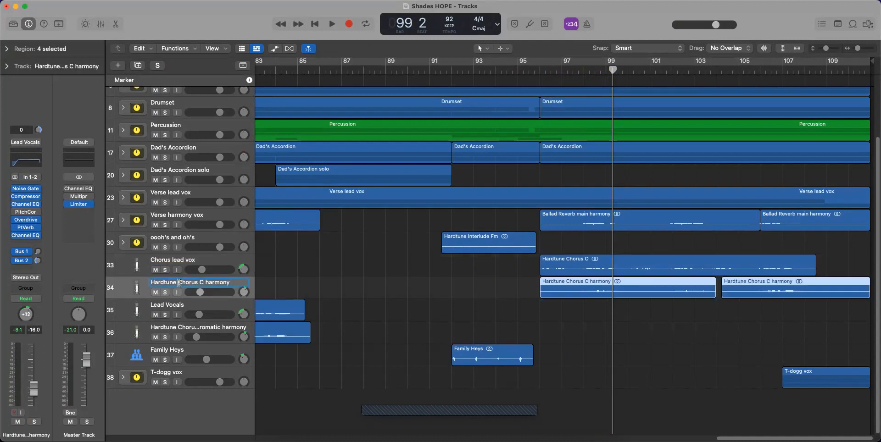
key("BackSpace")
key("BackSpace")
key("BackSpace")
key("BackSpace")
key("BackSpace")
key("BackSpace")
key("BackSpace")
key("BackSpace")
key("BackSpace")
key("BackSpace")
key("BackSpace")
left_click(206, 283)
type("vox")
key("Return")
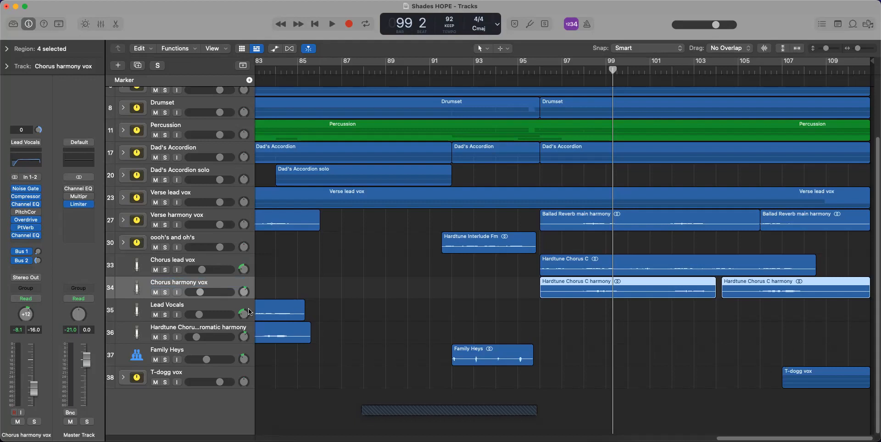
Step: Solo the Hardtune Chorus D Chromatic track and its harmony track, audition them up to about bar 80 and release both solos
left_click(211, 303)
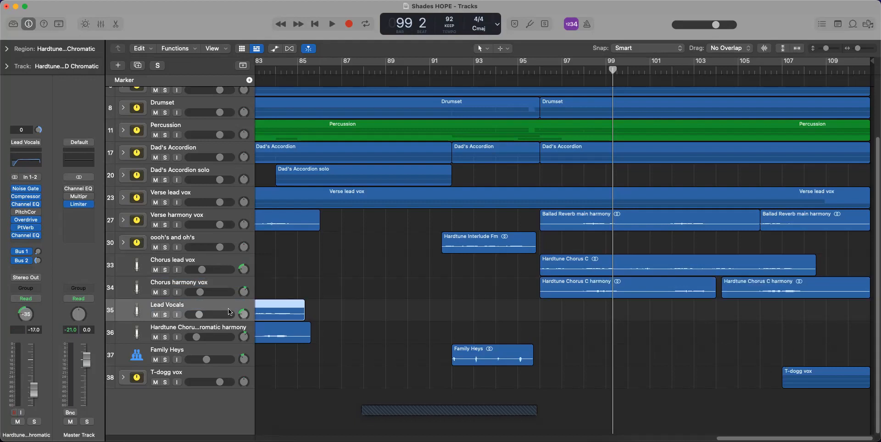
scroll(279, 340, "left", 10)
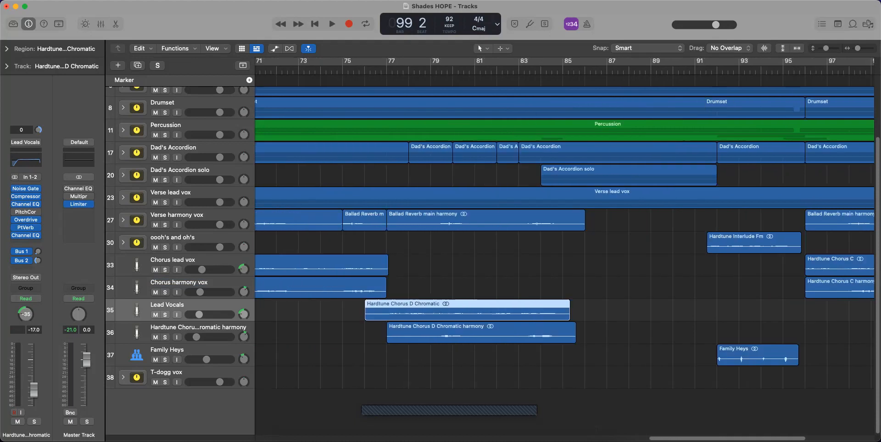
left_click(164, 314)
left_click(165, 337)
left_click(420, 70)
key("space")
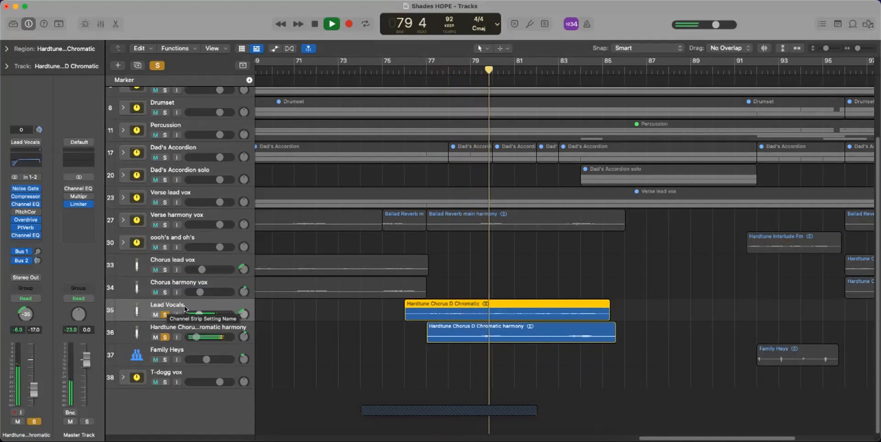
key("space")
left_click(162, 334)
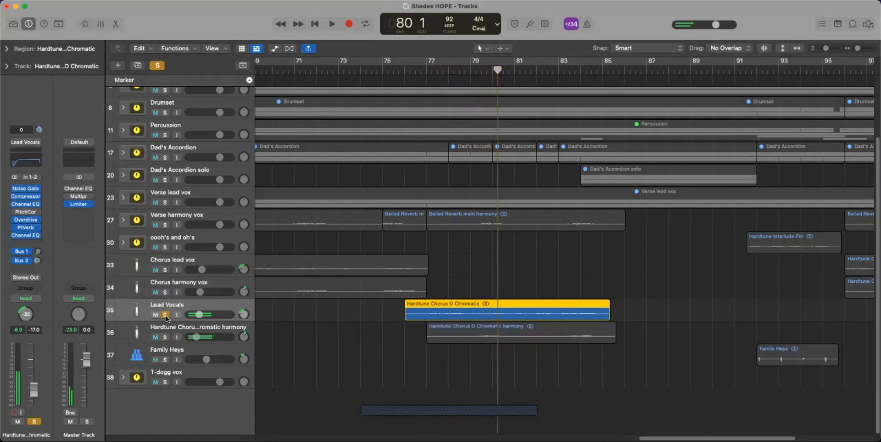
left_click(165, 314)
Step: Rename the Hardtune Chorus D Chromatic track as "Bridge lead vox"
double_click(158, 303)
left_click(177, 304)
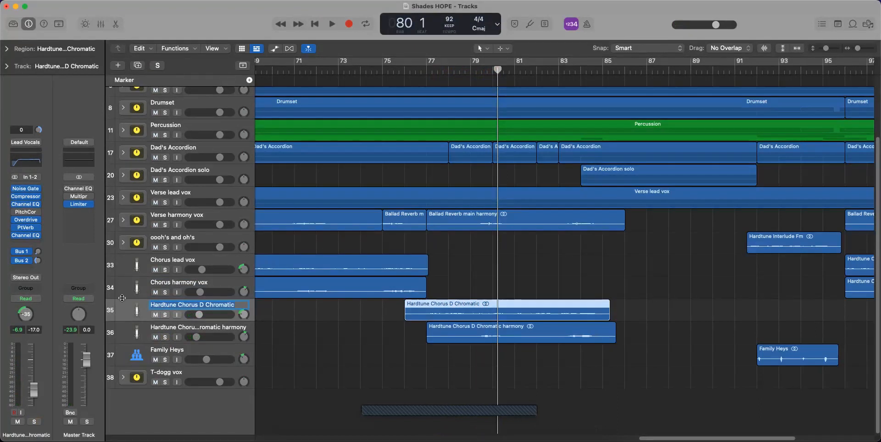
type("Bridge")
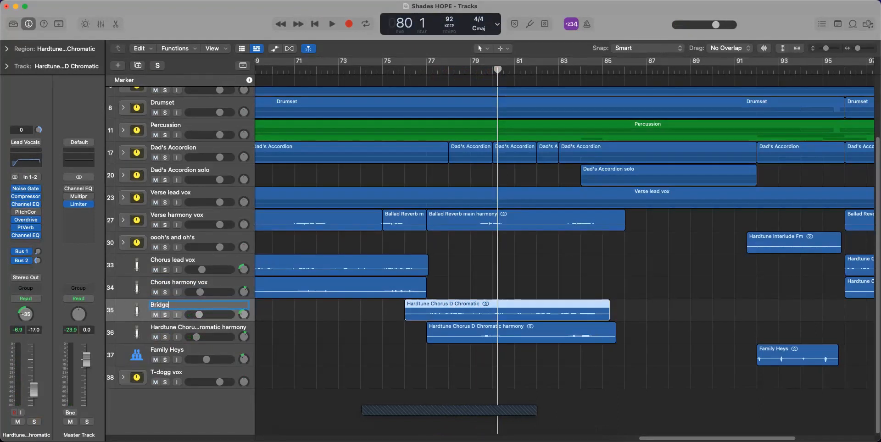
type(" lead vox")
key("Return")
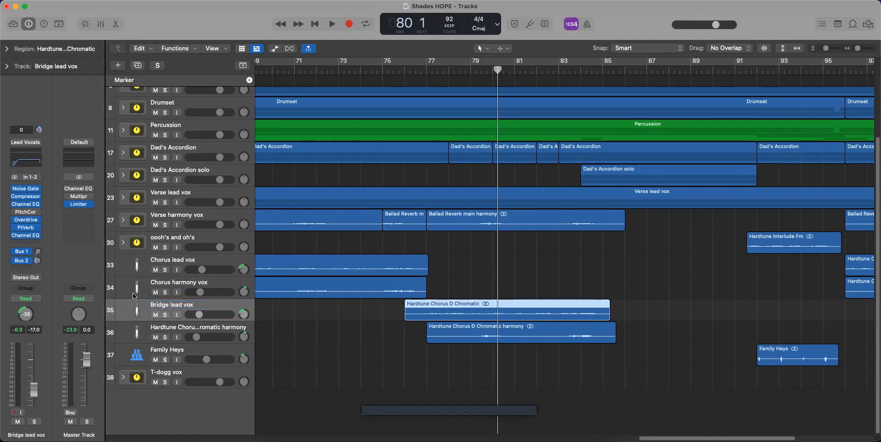
Step: Rename the Hardtune Chorus D Chromatic harmony track as "Bridge harmony vox"
left_click(218, 327)
double_click(218, 327)
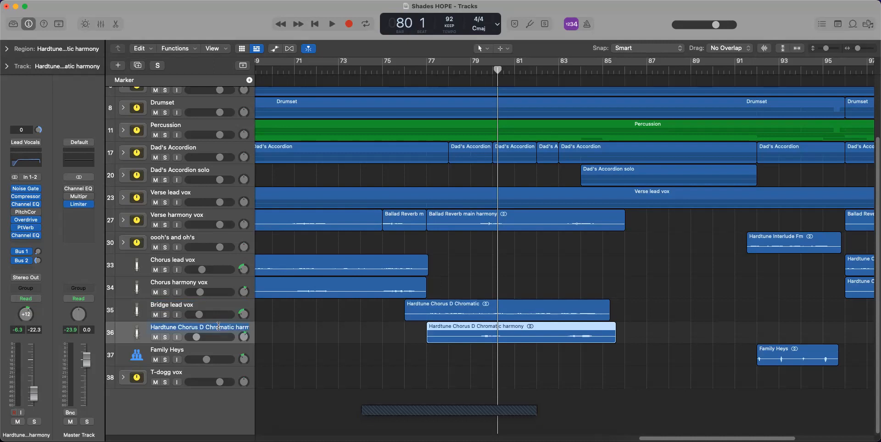
type("Bridge harmony vox")
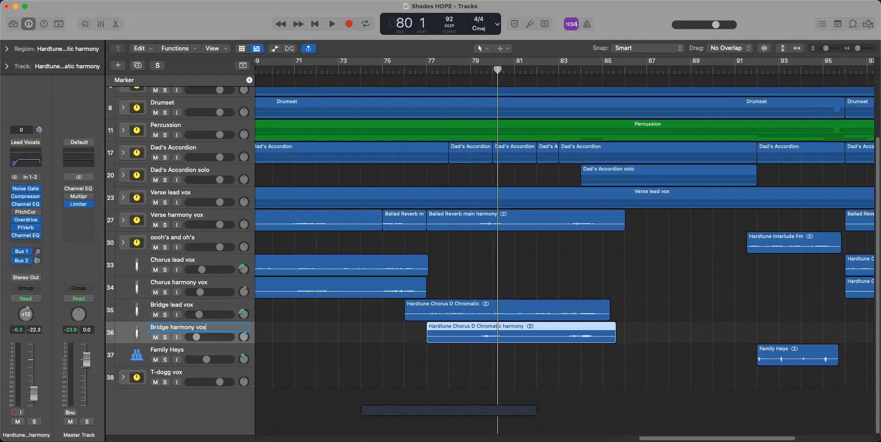
key("Return")
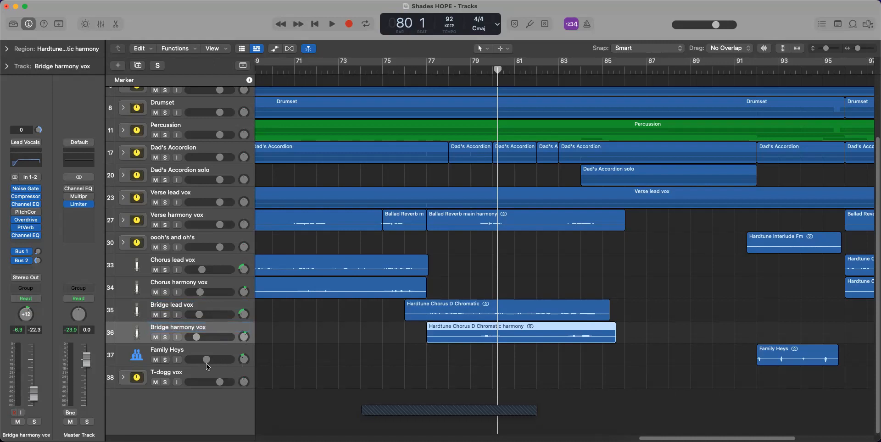
Step: Move the T-dogg vox stack up between the "oooh's and oh's" stack and the Chorus lead vox track
left_click_drag(216, 374, 215, 266)
scroll(200, 266, "up", 3)
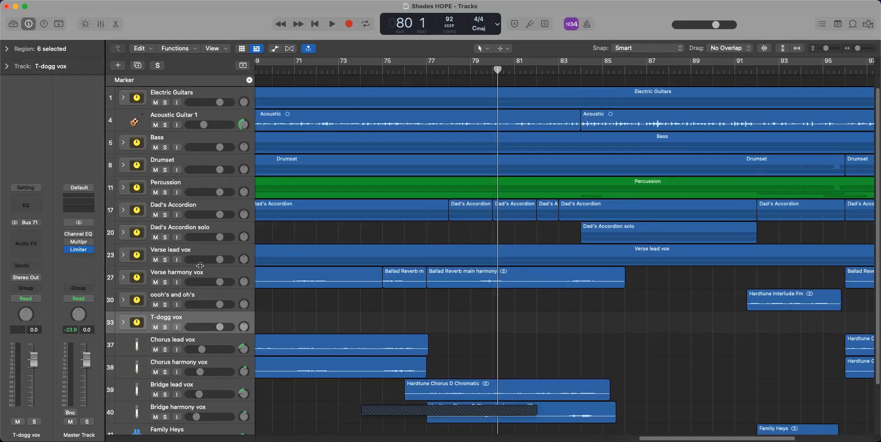
scroll(225, 131, "down", 3)
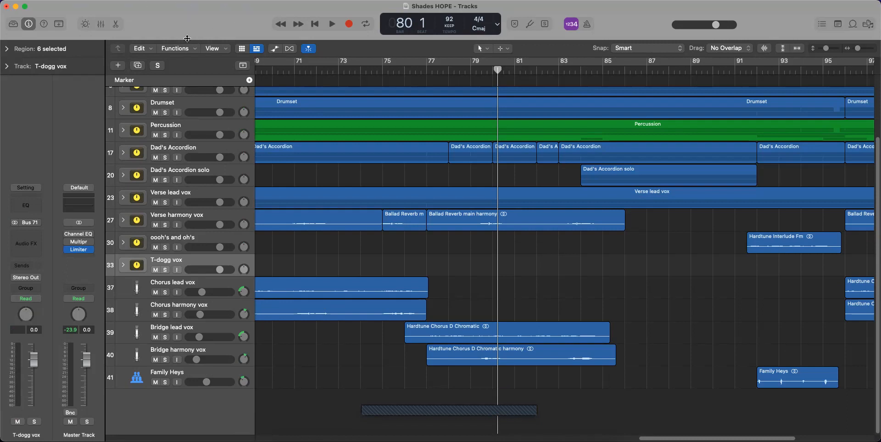
Step: Show the mixer and expand the electric guitars stack to reveal its member channels
left_click(100, 25)
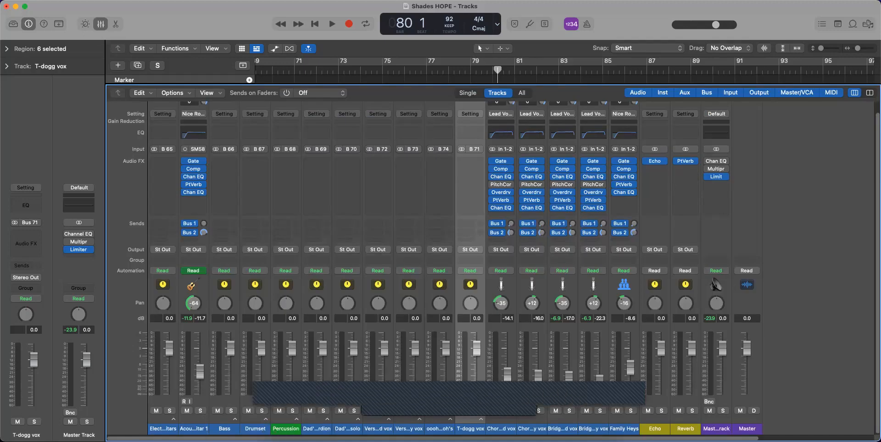
left_click(173, 419)
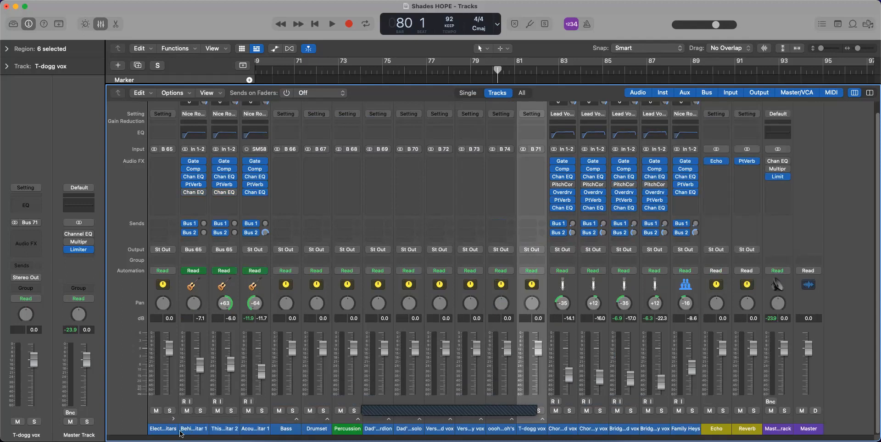
Step: Audition the electric guitars stack in solo, adding Acoustic guitar 1 and the expanded Bass stack, and clear all solos
left_click(170, 410)
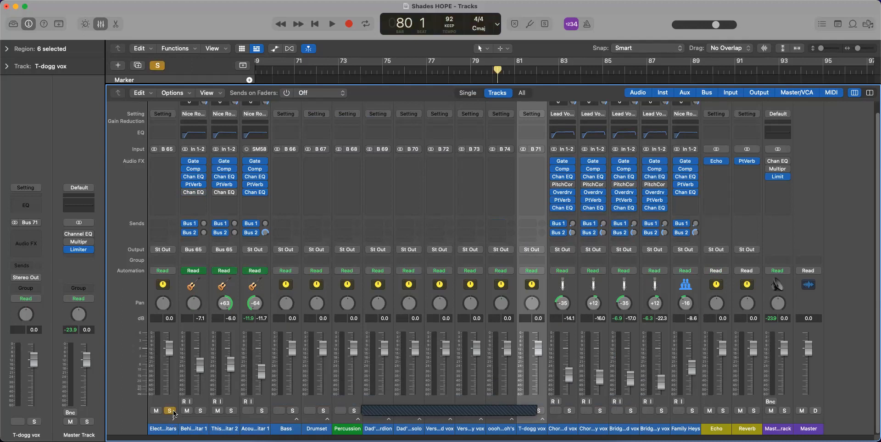
key("space")
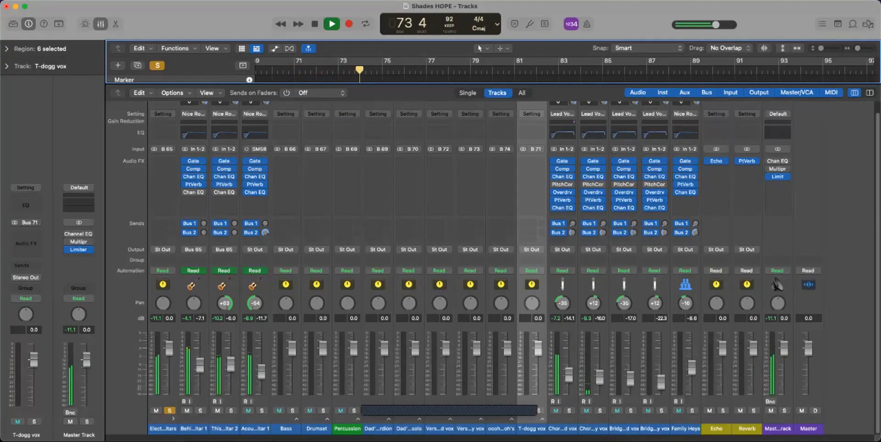
left_click(261, 410)
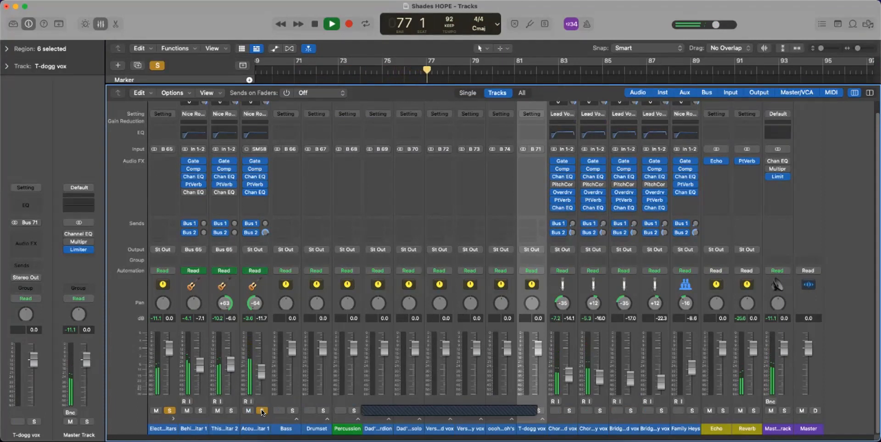
left_click(294, 410)
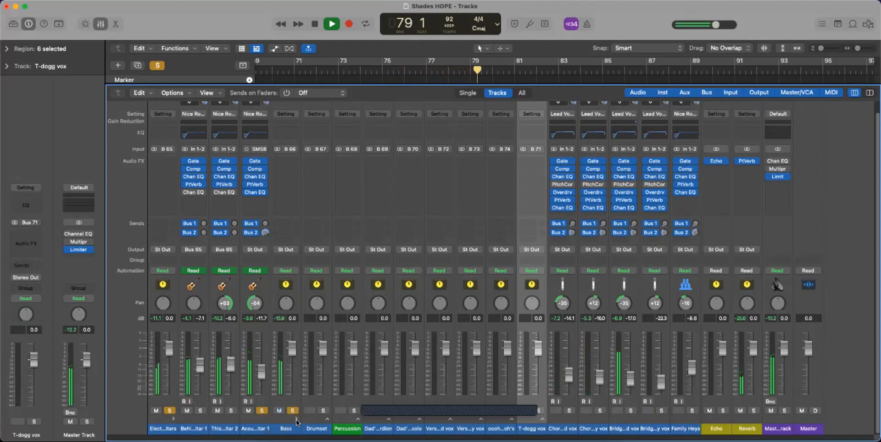
left_click(295, 419)
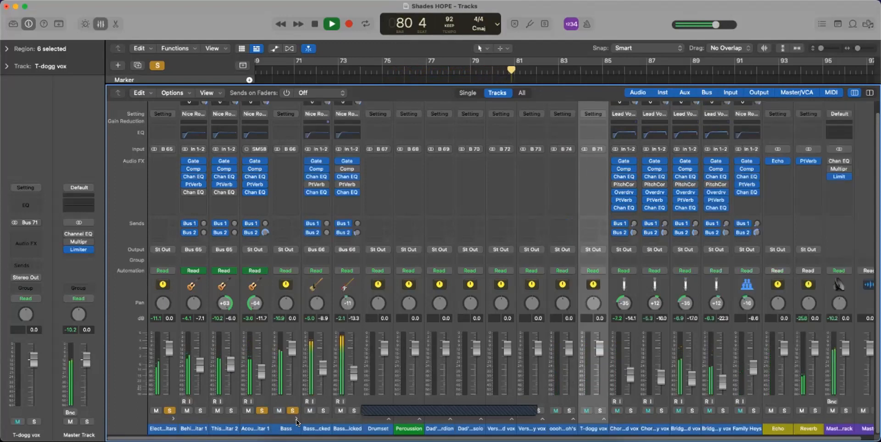
key("space")
left_click(157, 65)
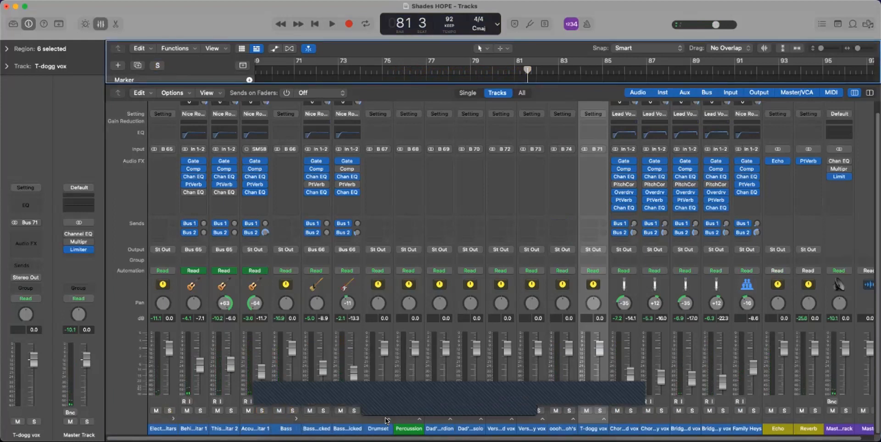
Step: Expand the Drumset, Percussion and both Dad's Accordion stacks in the mixer
left_click(388, 419)
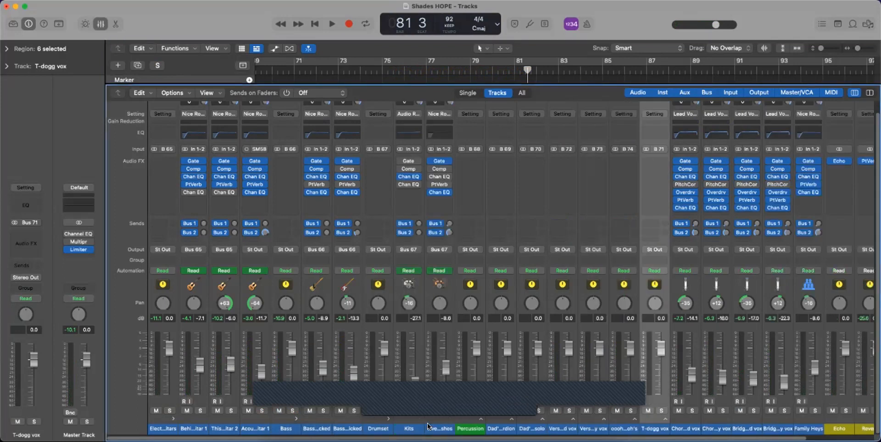
left_click(481, 419)
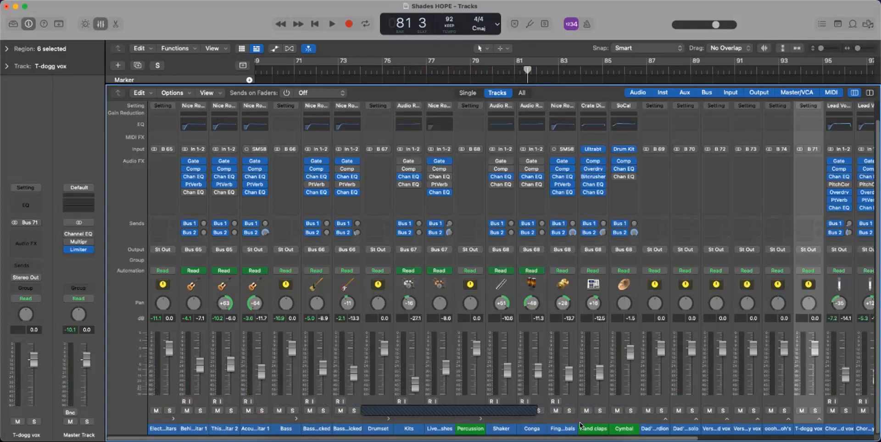
left_click(665, 418)
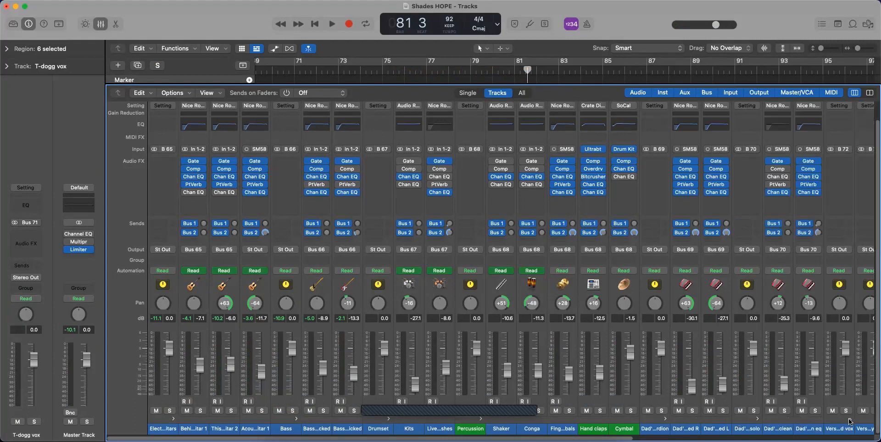
Step: Expand the Verse lead vox, Verse harmony vox, oooh's and oh's, and T-dogg vox stacks in the mixer
left_click(848, 420)
left_click_drag(345, 439, 600, 439)
left_click(572, 420)
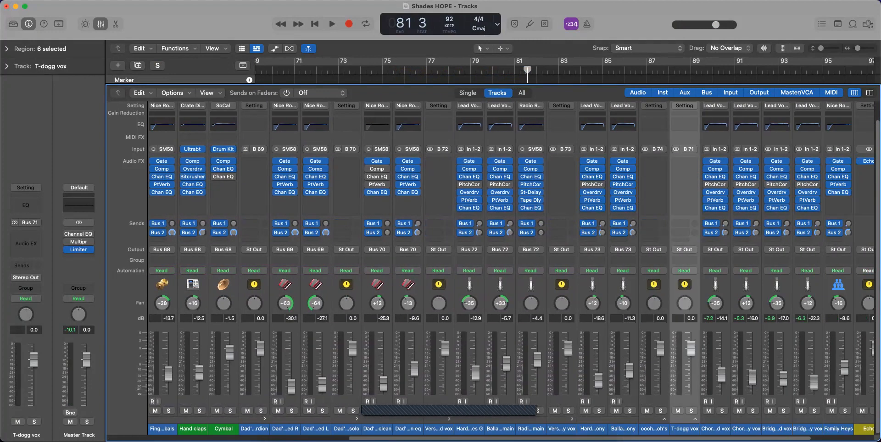
left_click(665, 419)
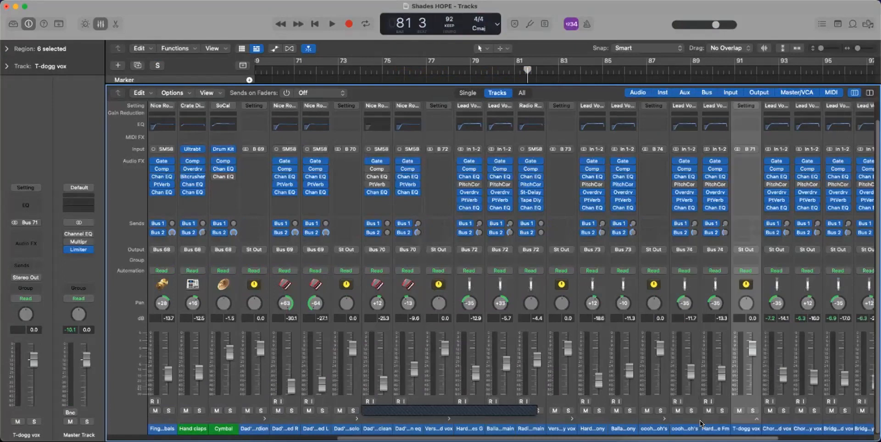
left_click(756, 420)
scroll(511, 271, "right", 10)
scroll(162, 228, "left", 15)
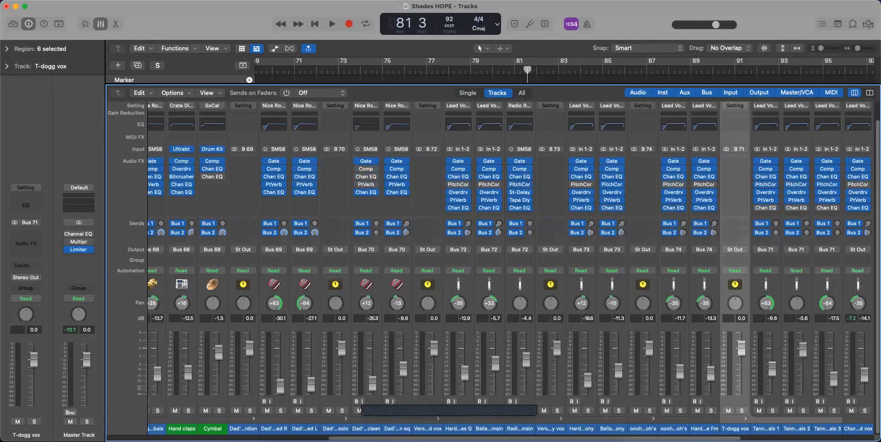
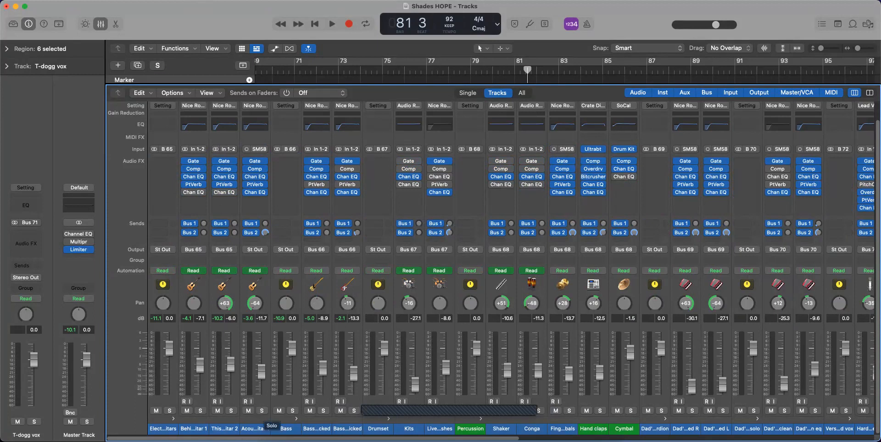
Step: Solo Acoustic guitar 1 and audition it over a cycle range from bar 75 to bar 79
left_click(262, 411)
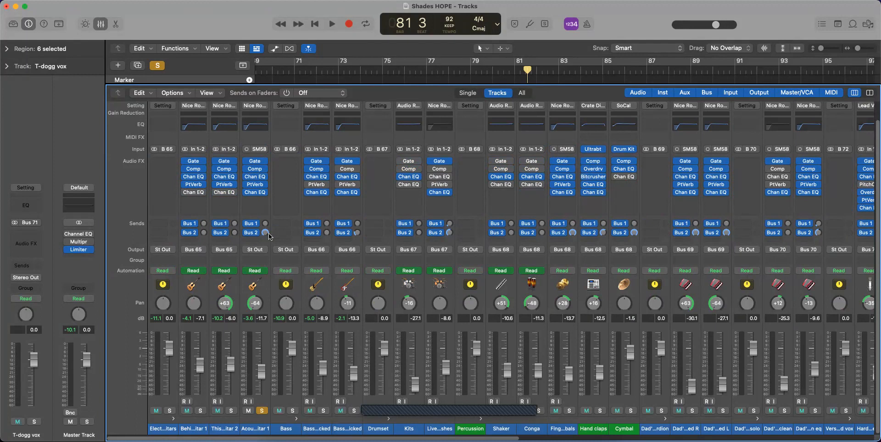
left_click(384, 60)
left_click_drag(384, 61, 473, 71)
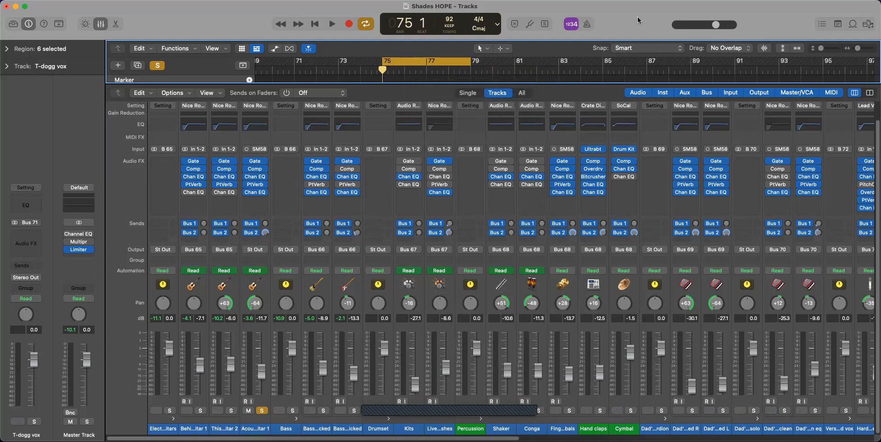
key("space")
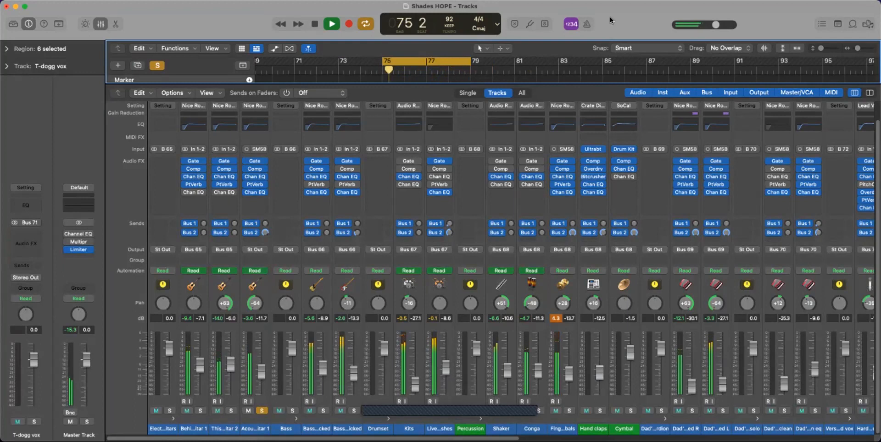
key("space")
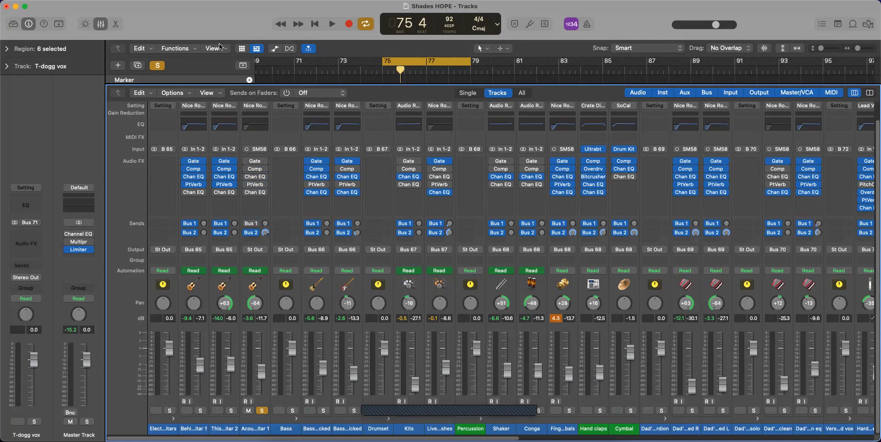
Step: Replay the soloed Acoustic guitar 1 loop with its insert effects and Bus 1 send bypassed
key("space")
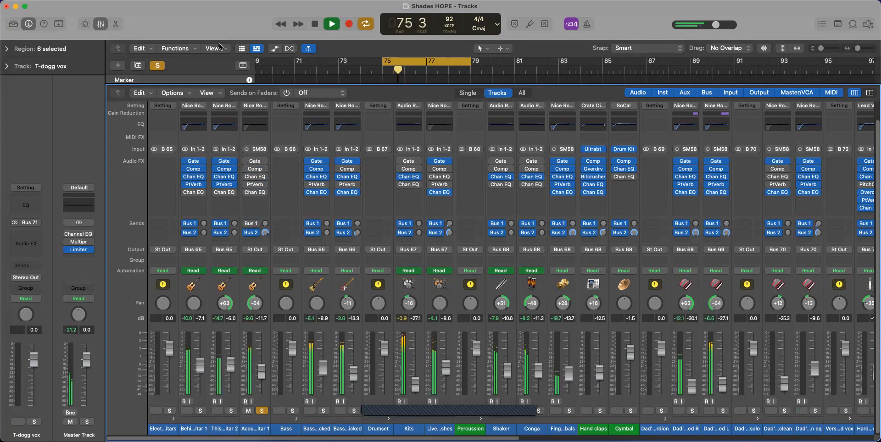
key("space")
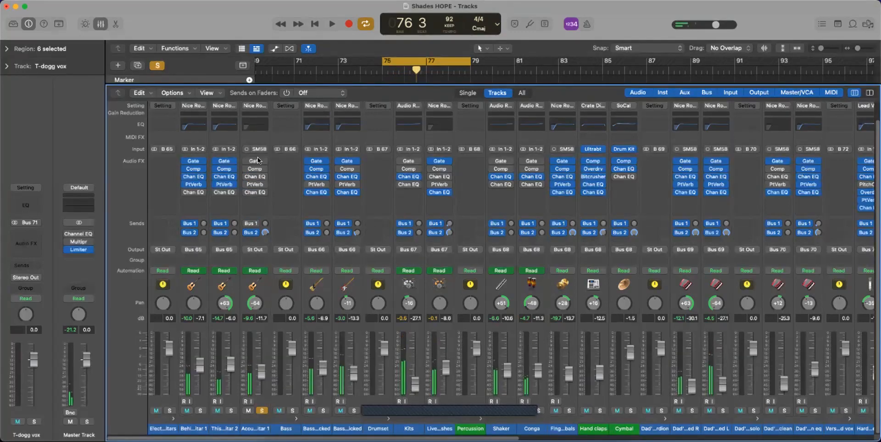
Step: Bypass the Bus 2 send on Acoustic guitar 1 and audition the loop without it
mouse_move(251, 234)
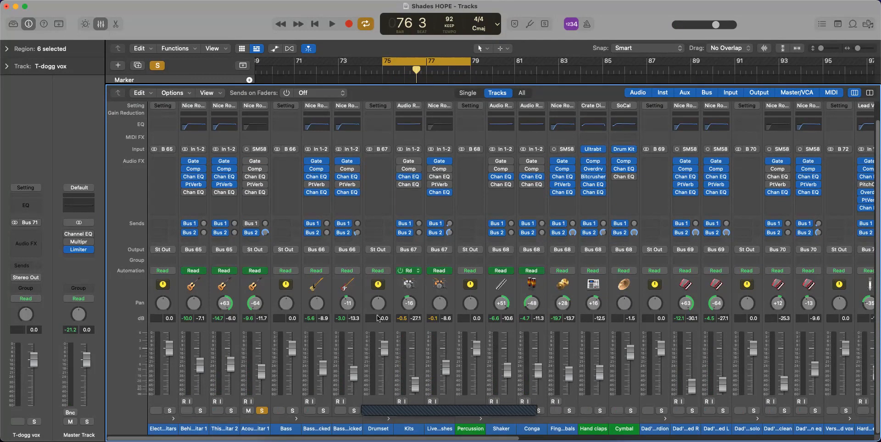
scroll(369, 410, "right", 10)
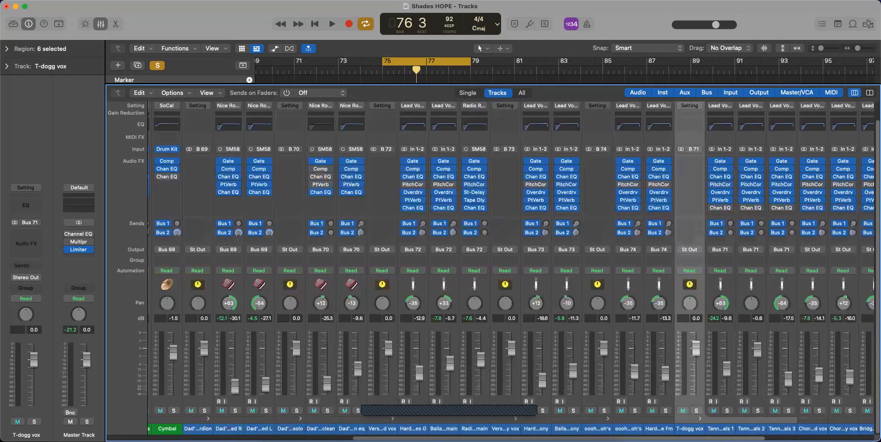
scroll(511, 270, "right", 6)
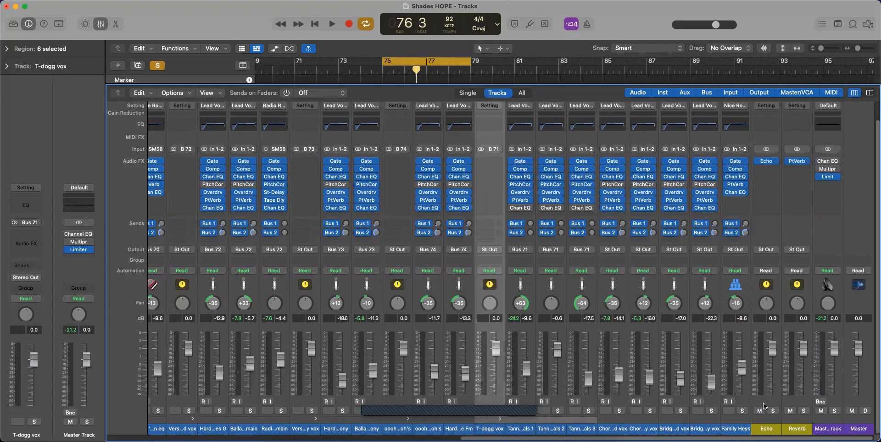
scroll(402, 281, "left", 15)
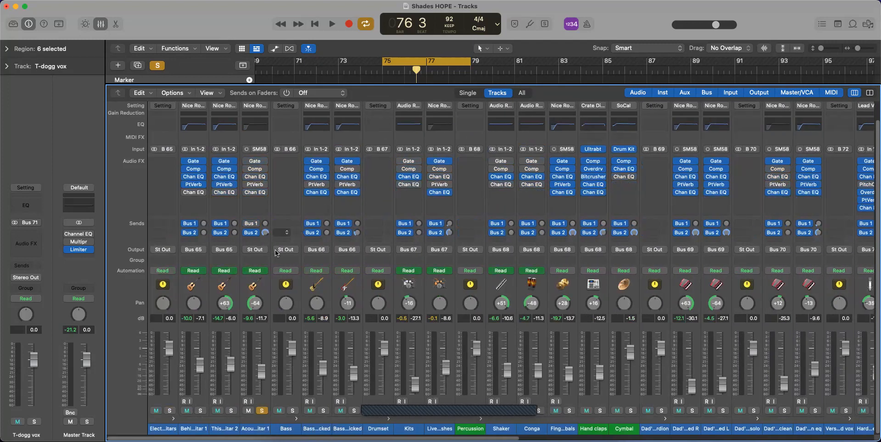
left_click(246, 232)
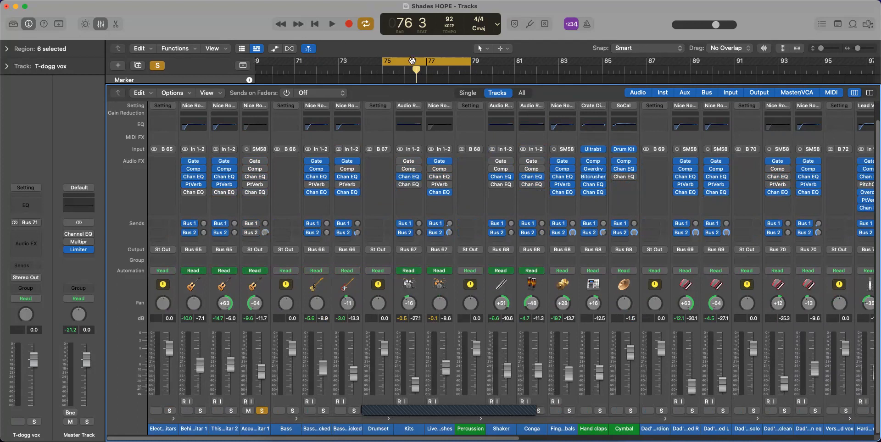
key("space")
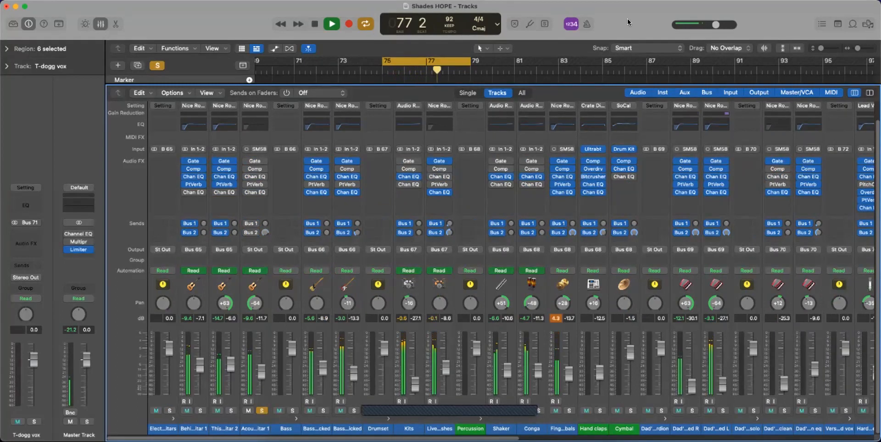
key("space")
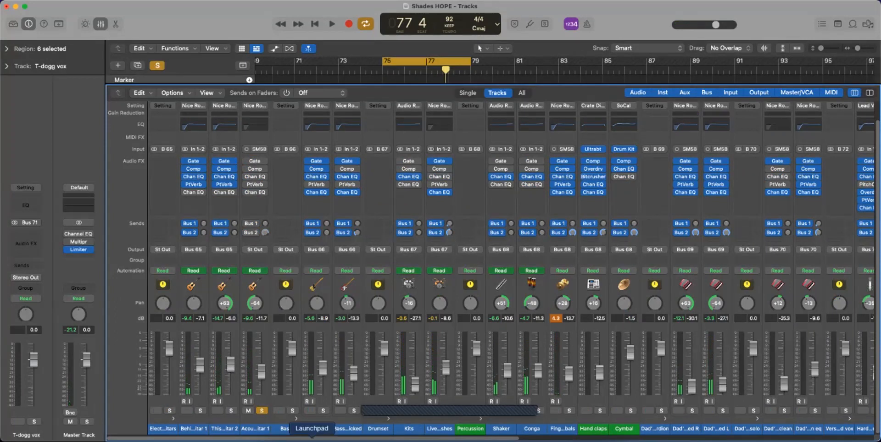
Step: Turn the Bus 2 send on Acoustic guitar 1 back on
scroll(511, 269, "right", 10)
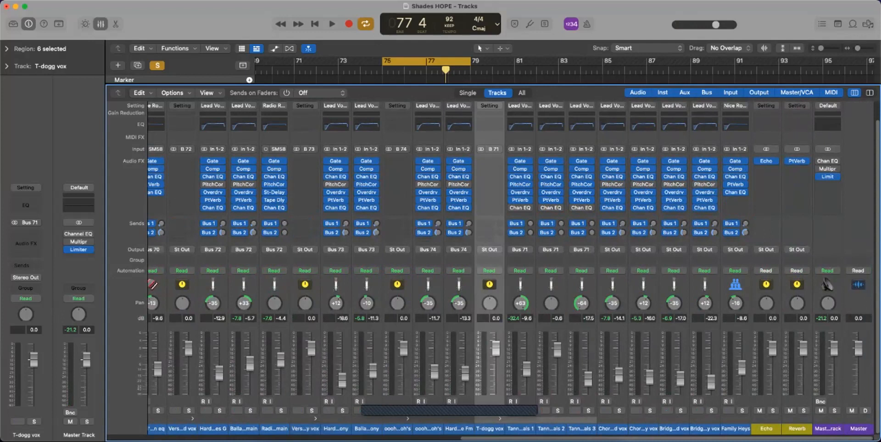
scroll(186, 415, "left", 12)
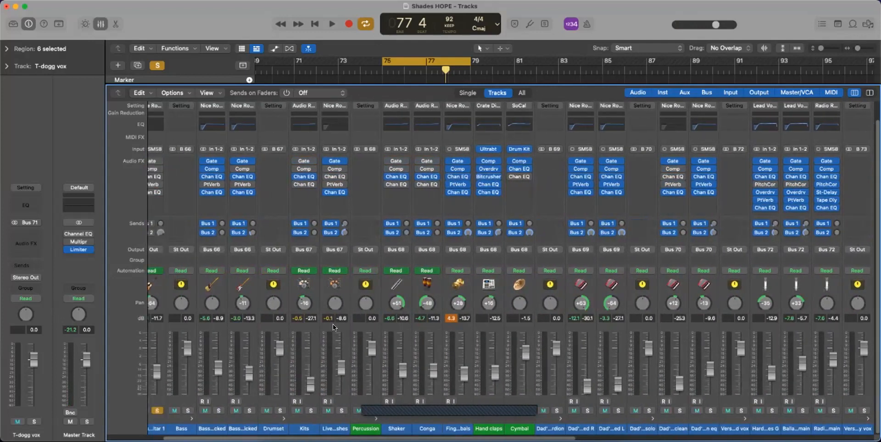
scroll(203, 235, "left", 4)
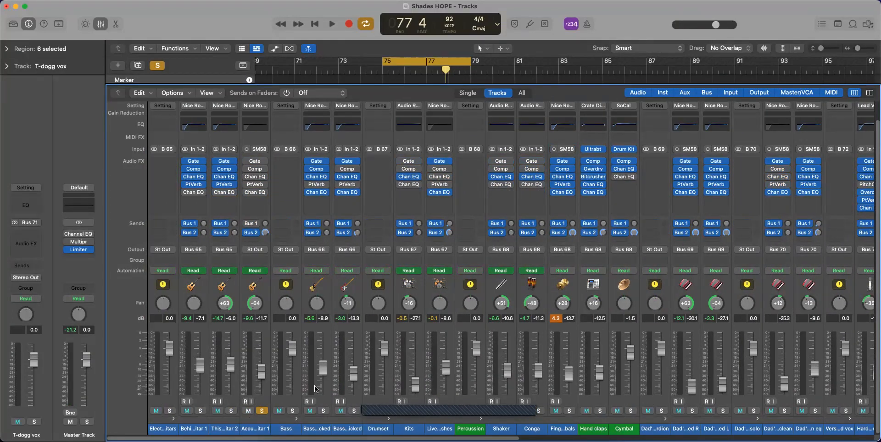
Step: Play the Acoustic guitar 1 loop with the Echo and PtVerb plug-ins bypassed and the Echo and Reverb channels muted
scroll(848, 253, "right", 10)
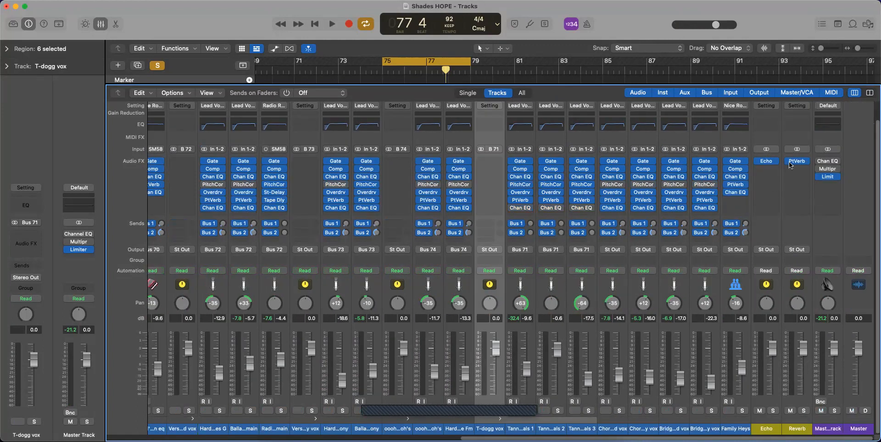
mouse_move(756, 165)
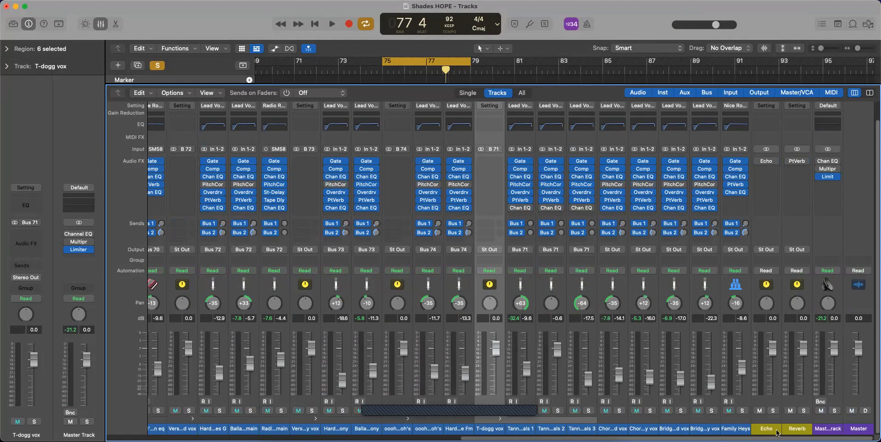
left_click(758, 411)
left_click(791, 411)
scroll(321, 160, "left", 15)
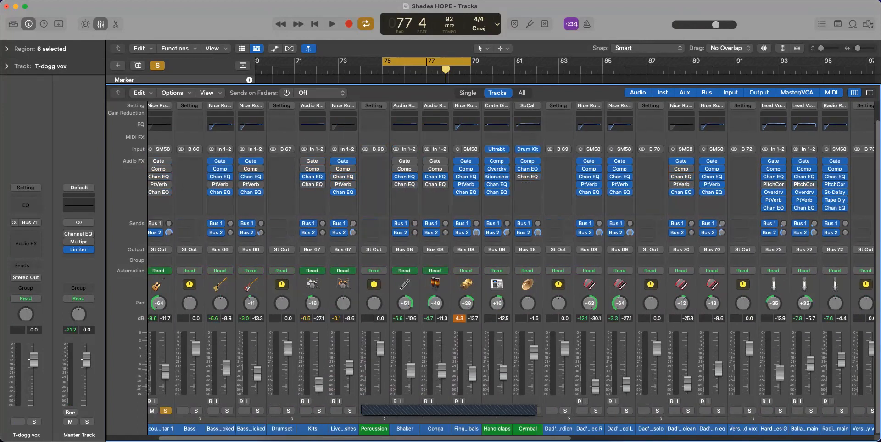
left_click(331, 24)
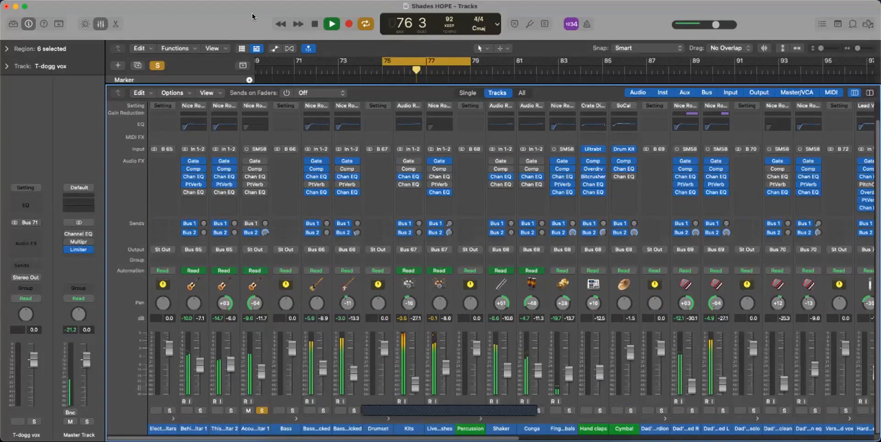
Step: Stop playback, unmute the Echo and Reverb channels and turn off solo on Acoustic guitar 1
key("space")
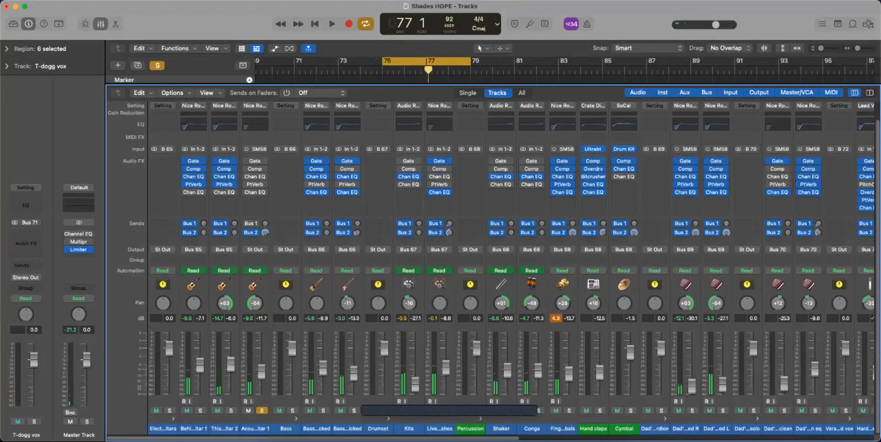
scroll(511, 271, "right", 10)
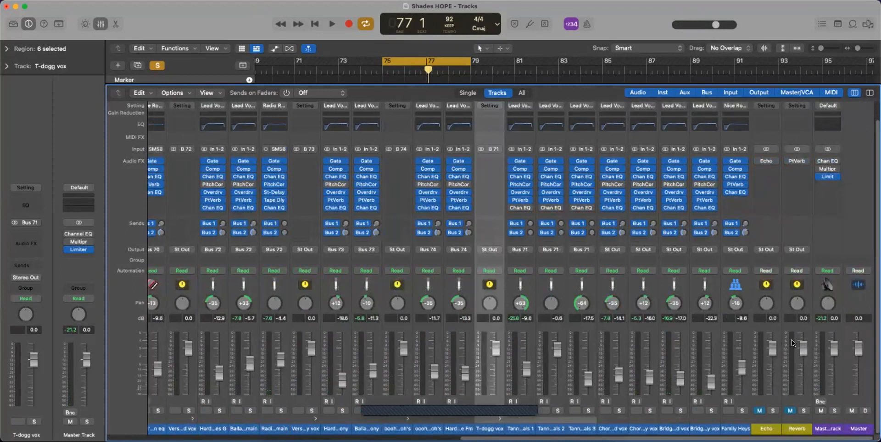
left_click(758, 410)
left_click(791, 412)
scroll(510, 270, "left", 15)
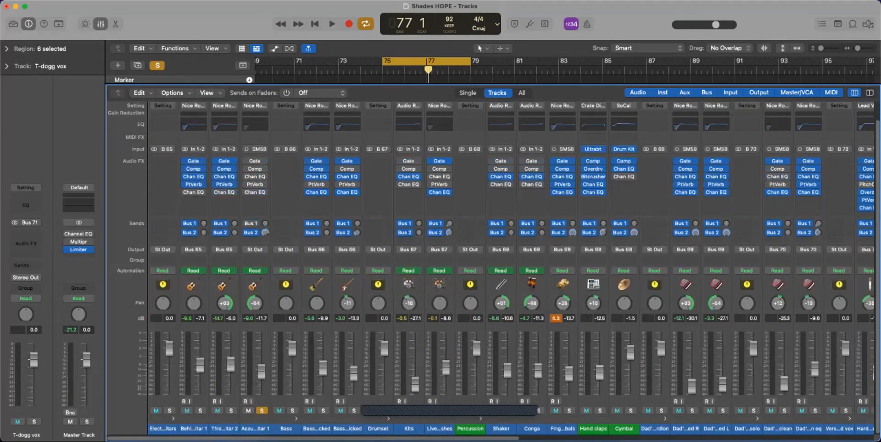
left_click(261, 411)
Step: Collapse every open track stack from Bass through T-dogg vox and turn the Echo and PtVerb plug-ins back on
scroll(204, 279, "up", 1)
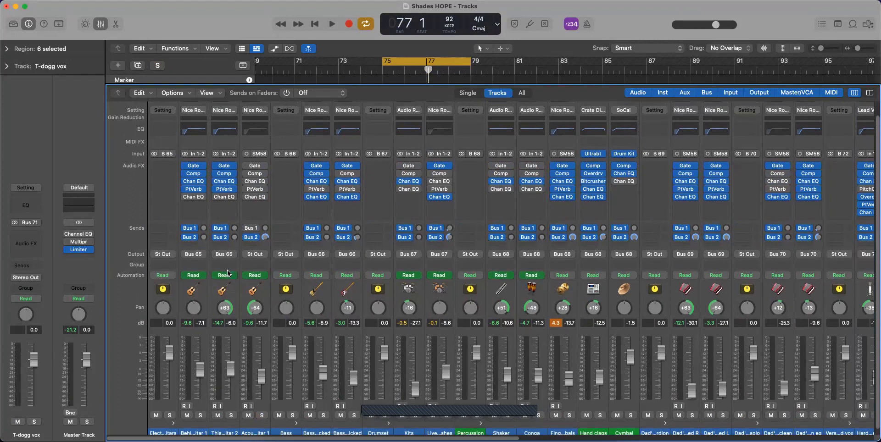
scroll(228, 273, "up", 2)
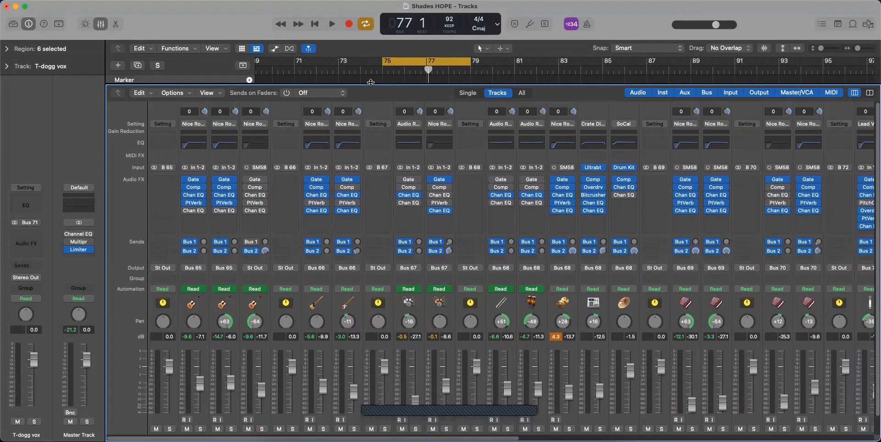
scroll(265, 299, "down", 3)
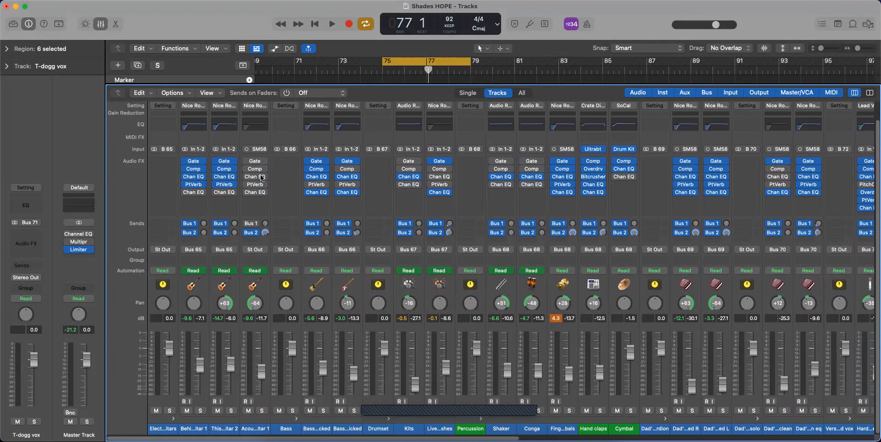
left_click(296, 419)
left_click(327, 420)
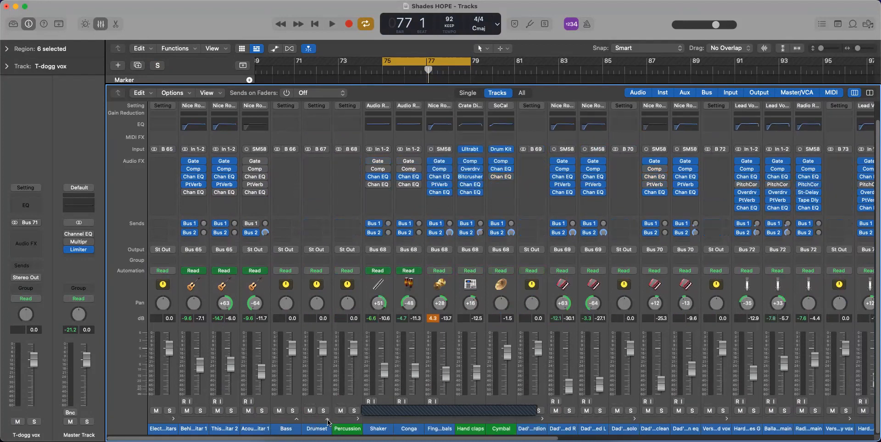
left_click(358, 420)
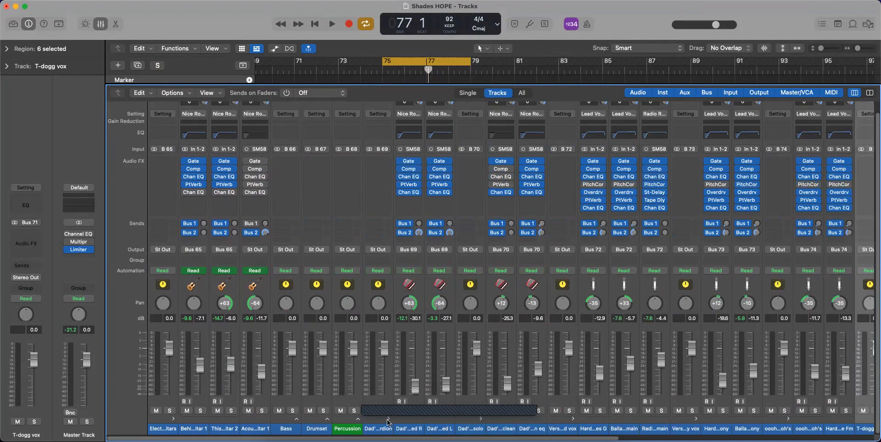
left_click(388, 419)
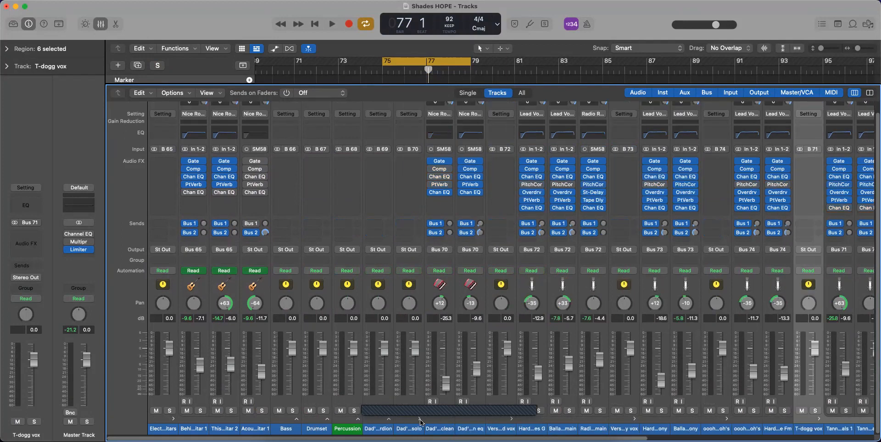
left_click(419, 419)
left_click(450, 419)
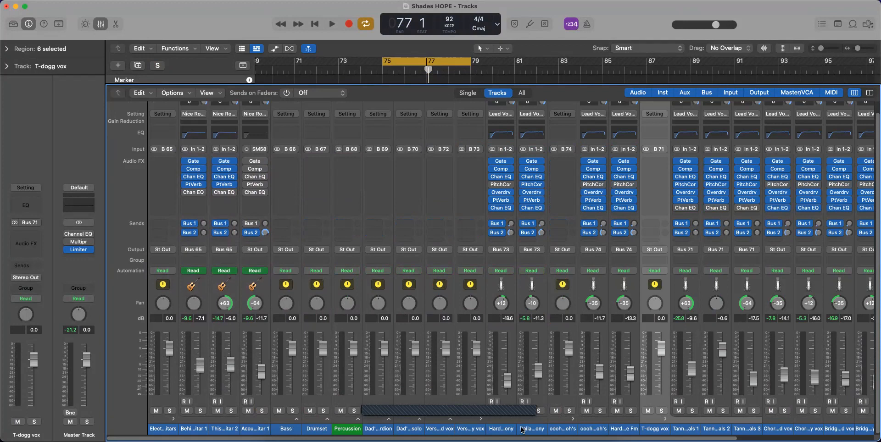
left_click(480, 419)
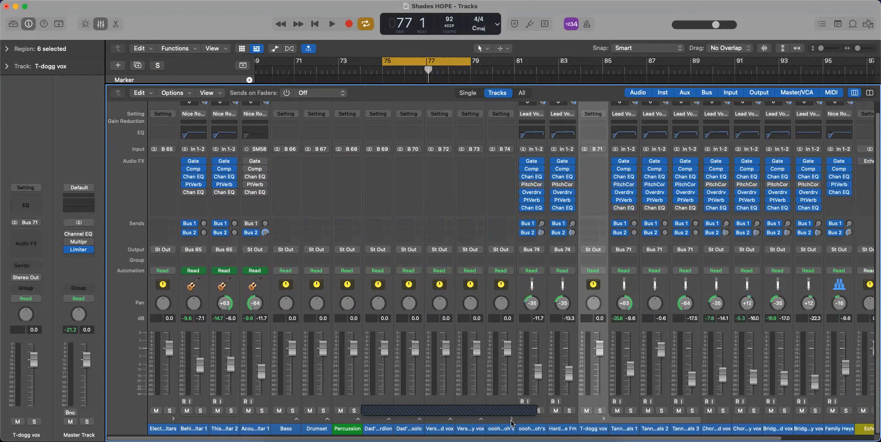
left_click(511, 419)
left_click(541, 420)
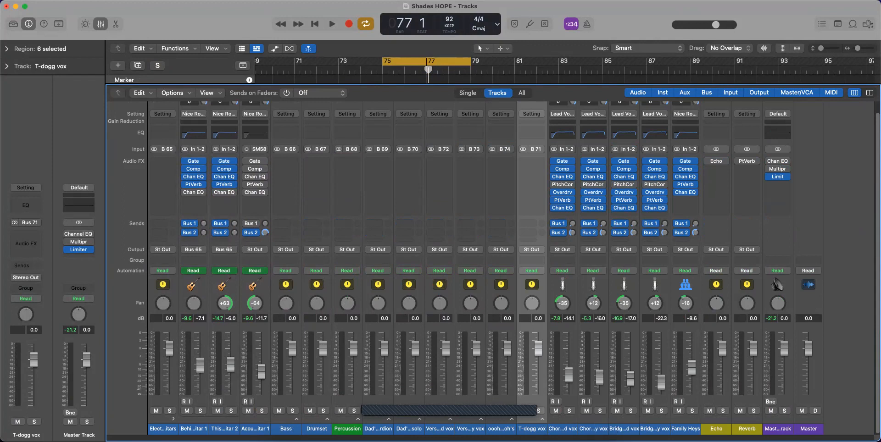
left_click(738, 161)
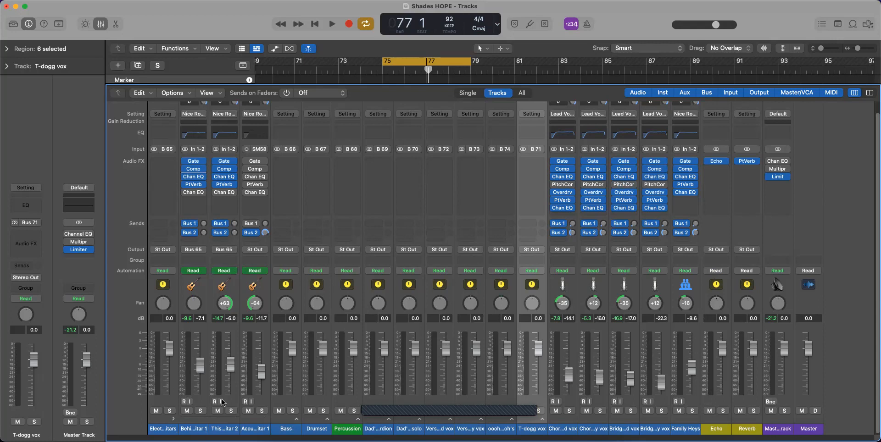
Step: Examine the two guitar channels inside the Electric Guitars stack and their Bus 65 routing, collapsing and reopening the stack
left_click(195, 429)
left_click(225, 429)
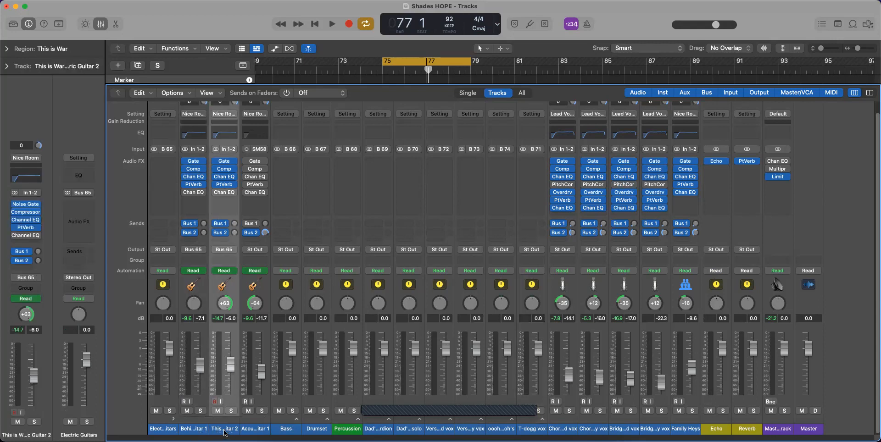
left_click(195, 429)
left_click(224, 429)
scroll(182, 233, "up", 1)
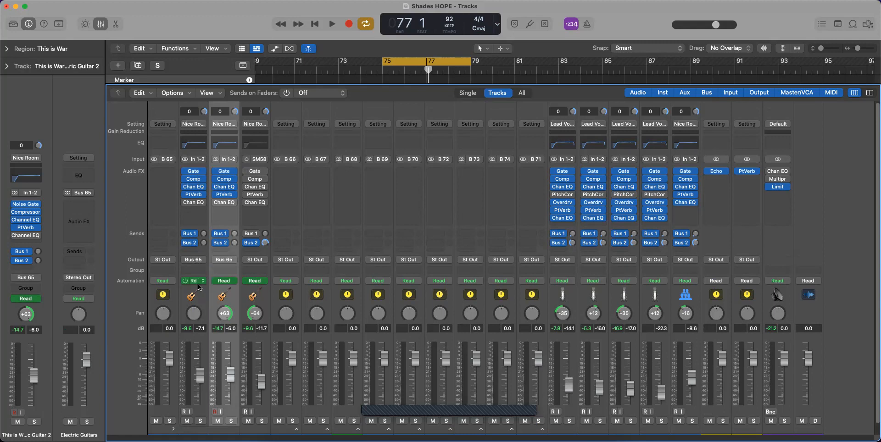
scroll(198, 292, "down", 2)
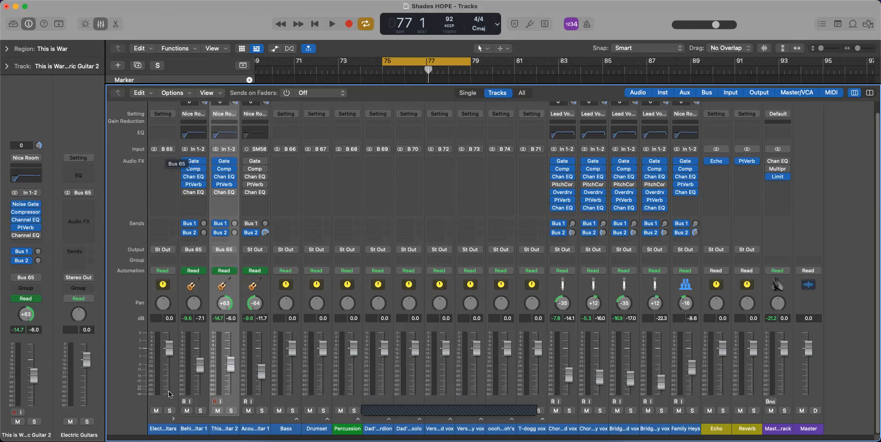
left_click(173, 421)
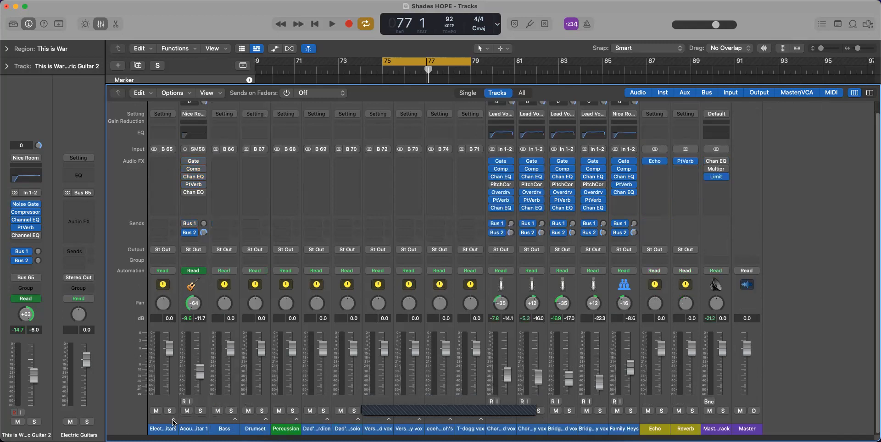
left_click(173, 420)
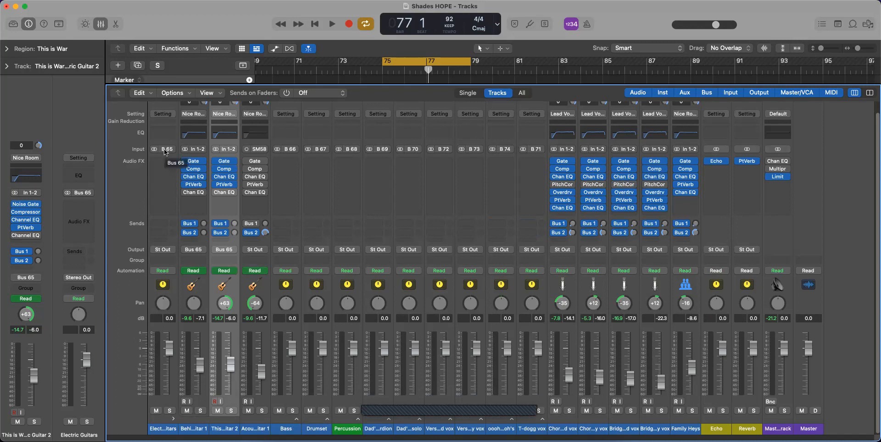
Step: Solo the Electric Guitars stack and compare its loop before and after bypassing both guitar channels' insert effects and sends
left_click(170, 410)
key("space")
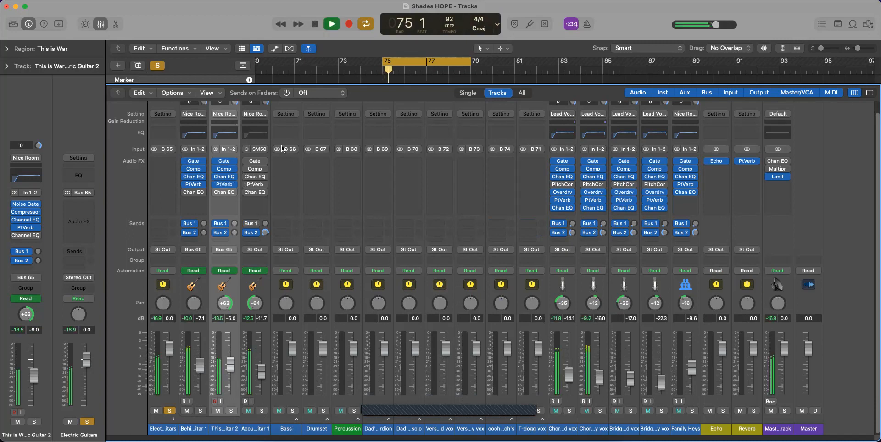
key("space")
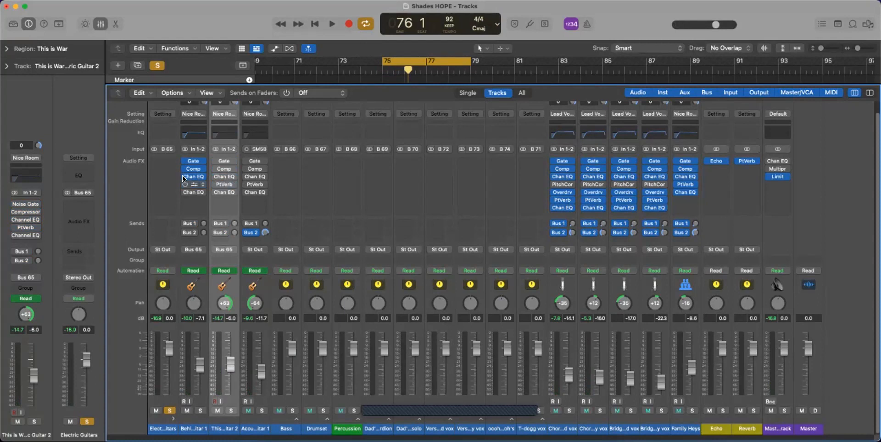
key("space")
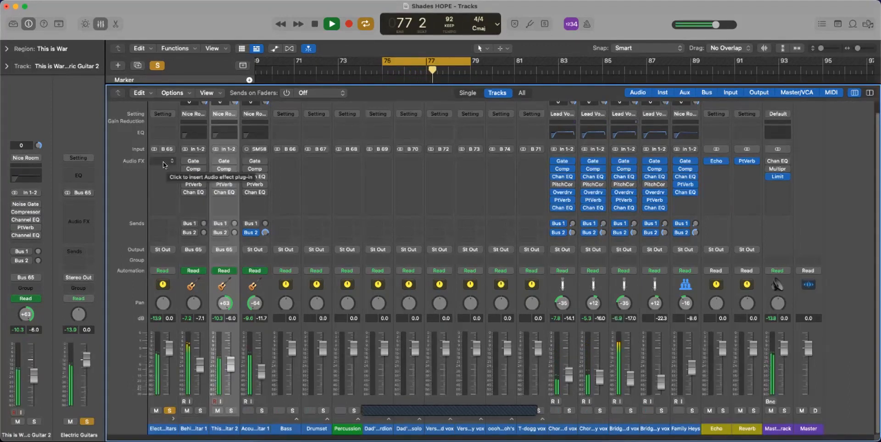
key("space")
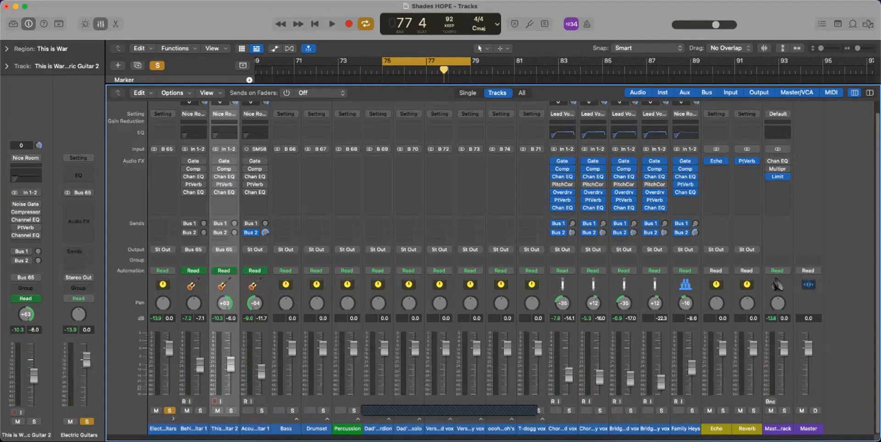
Step: Insert a stereo Gain plug-in on the Electric Guitars stack and move its window clear of the stack's channels
left_click(163, 161)
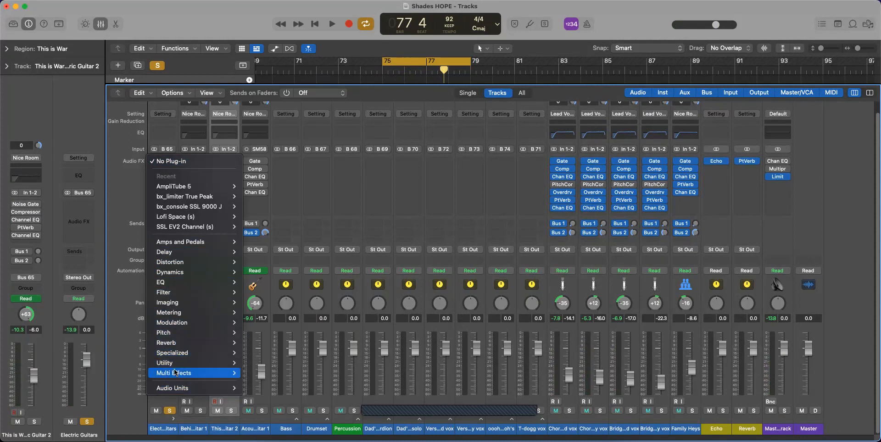
mouse_move(193, 362)
mouse_move(258, 364)
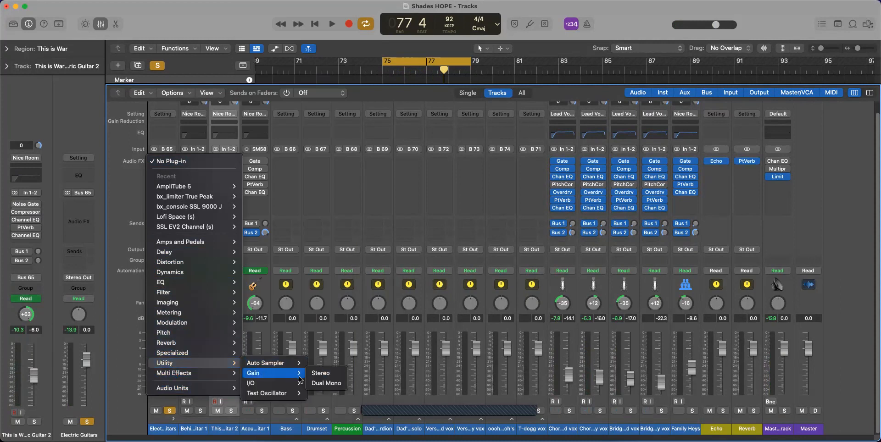
left_click(319, 374)
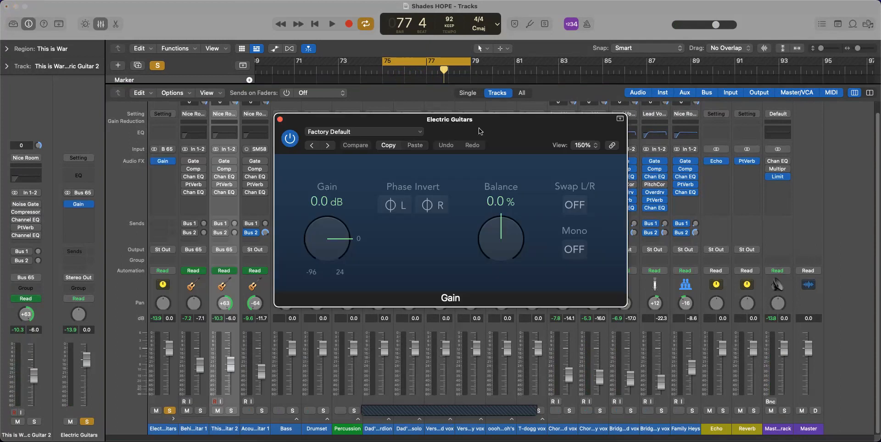
left_click_drag(510, 118, 699, 102)
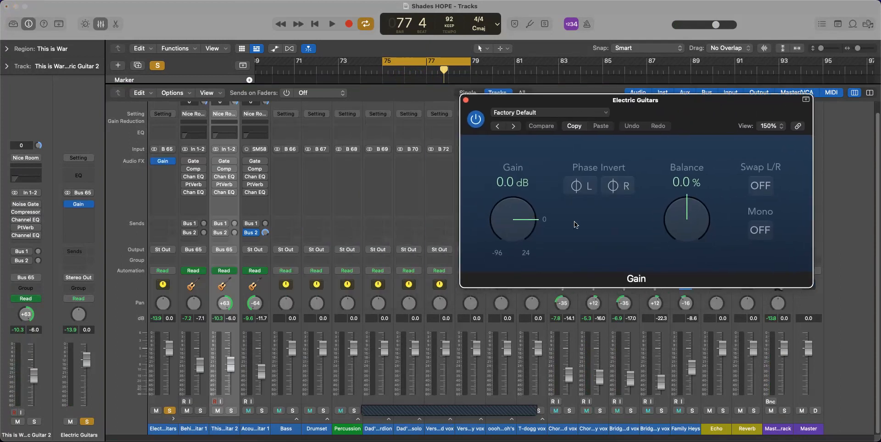
Step: Try varying the Electric Guitars stack's gain during playback, reset it to 0.0 dB and close the plug-in window
key("space")
mouse_move(516, 209)
left_mouse_down()
mouse_move(507, 258)
mouse_move(513, 202)
left_mouse_up()
key("space")
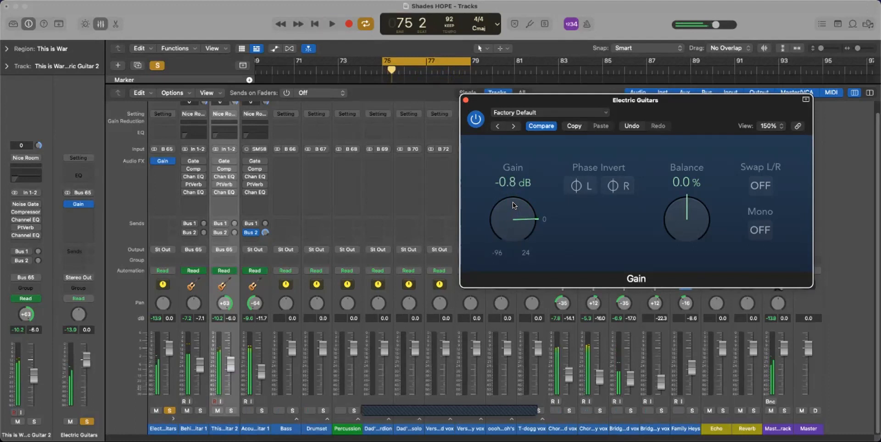
left_click(535, 215, "alt")
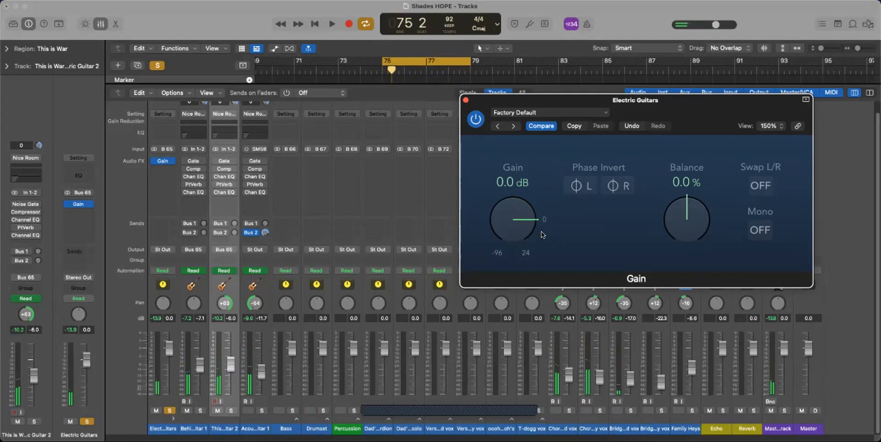
left_click(466, 101)
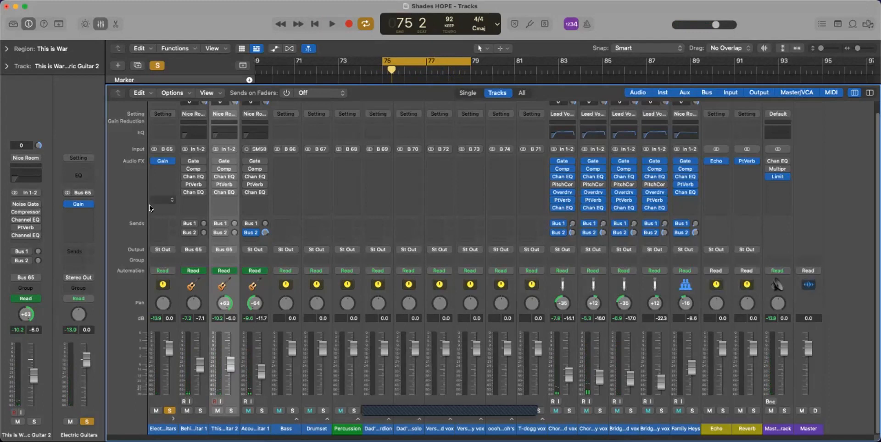
Step: Insert a stereo Channel EQ below the Gain plug-in on the Electric Guitars stack
left_click(171, 169)
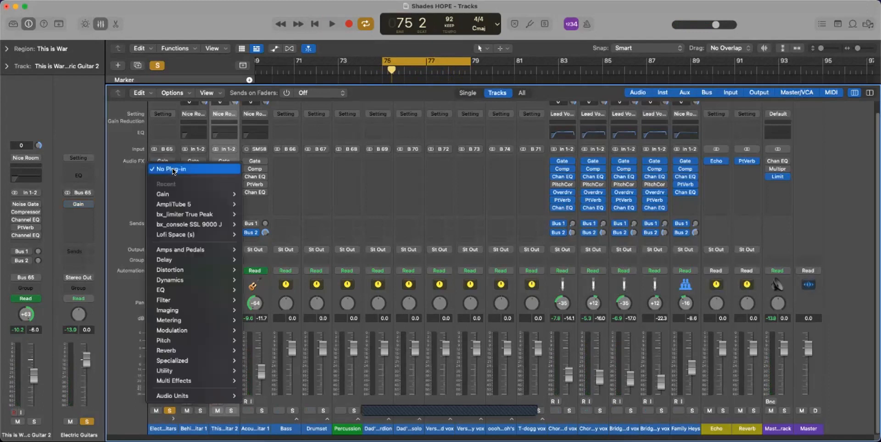
mouse_move(186, 289)
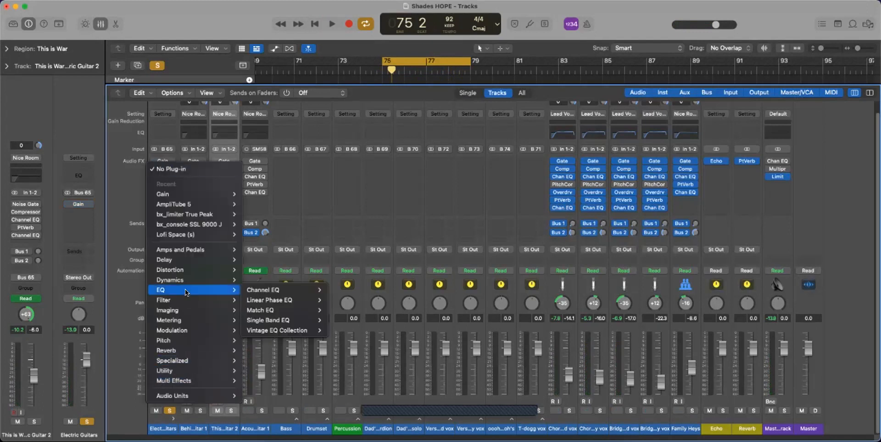
mouse_move(268, 296)
mouse_move(301, 290)
left_click(339, 290)
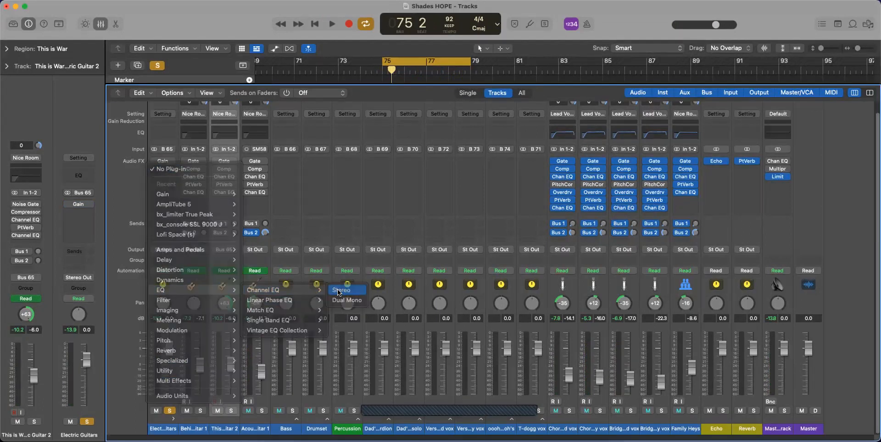
Step: Set the Channel EQ's analyzer range to 120 dB and play the loop with the plug-in window clear of the guitar channels
left_click(282, 216)
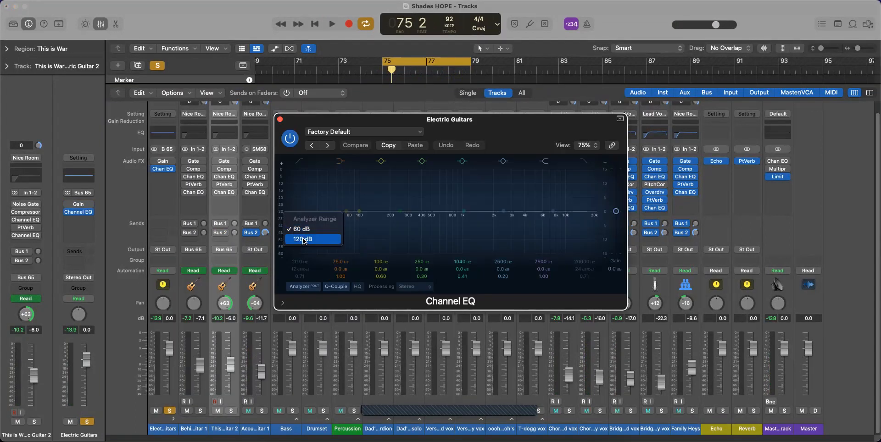
left_click(302, 241)
key("space")
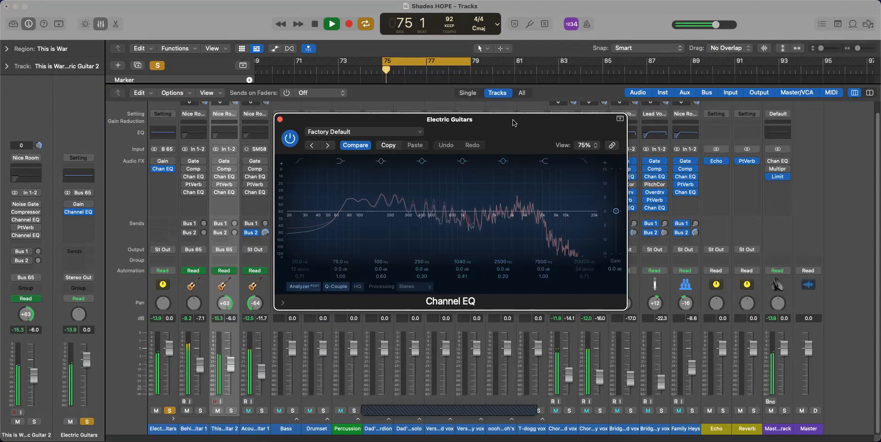
left_click_drag(511, 122, 588, 103)
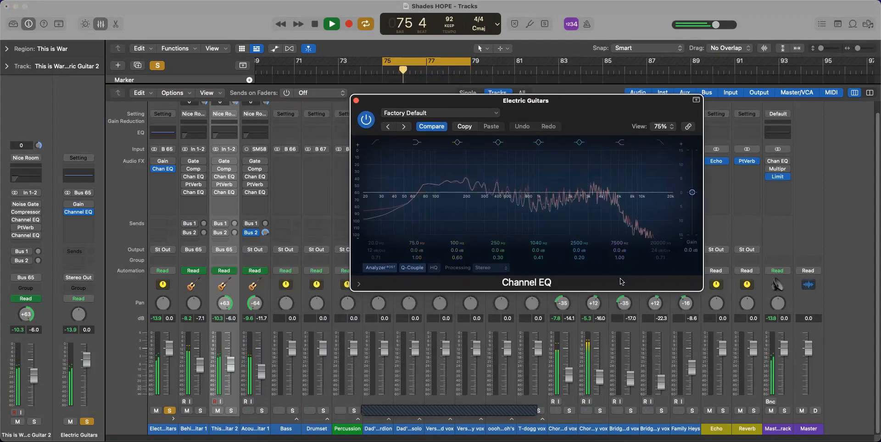
Step: Enable the Electric Guitars Channel EQ's low cut at 169 Hz with an 18 dB/Oct slope while the loop plays, and stop playback
key("space")
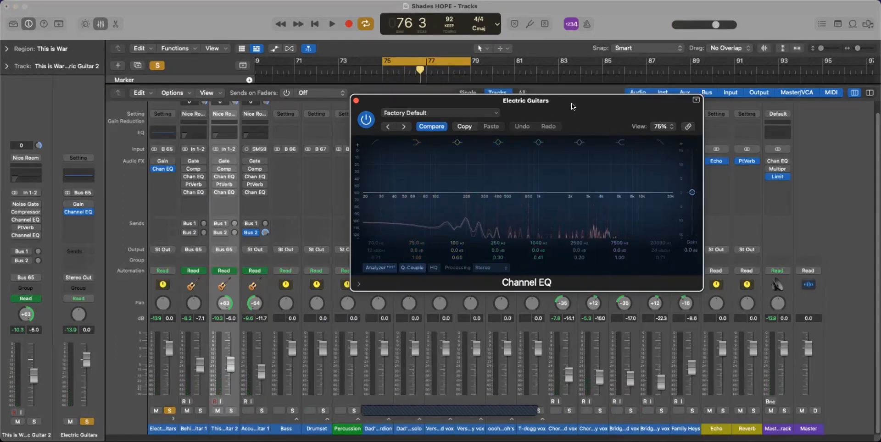
left_click(679, 193)
left_click(709, 230)
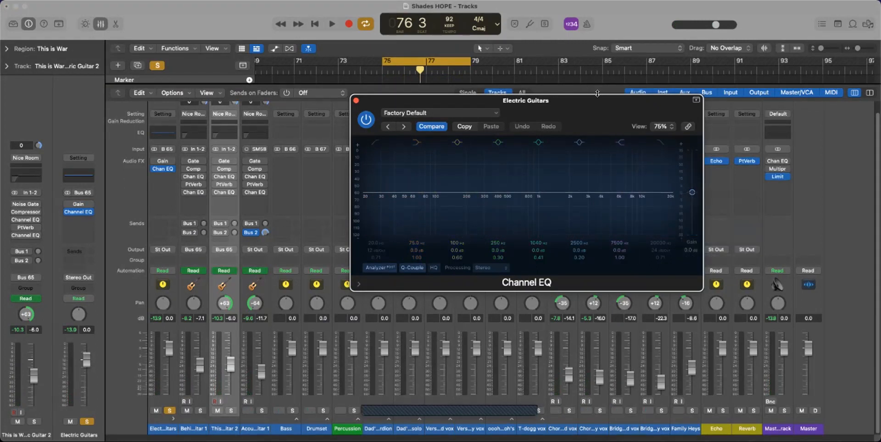
key("space")
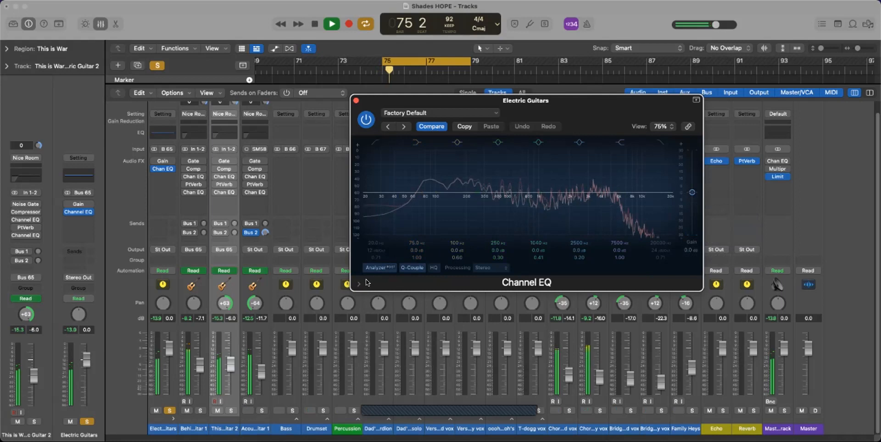
left_click(375, 144)
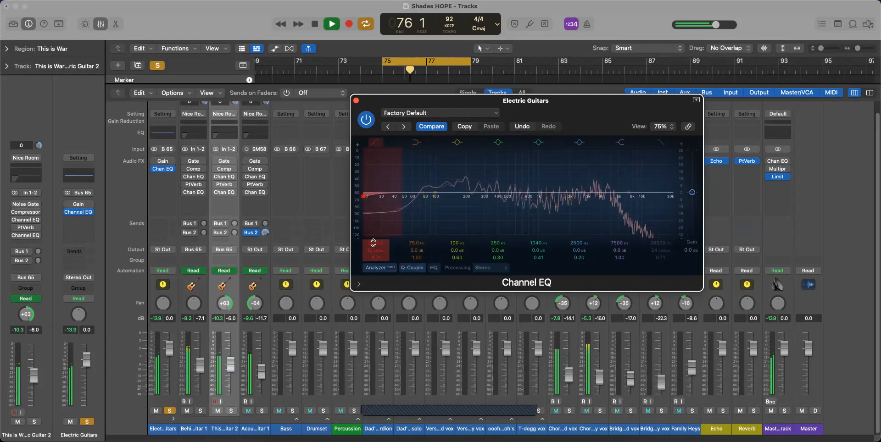
left_click_drag(374, 242, 374, 195)
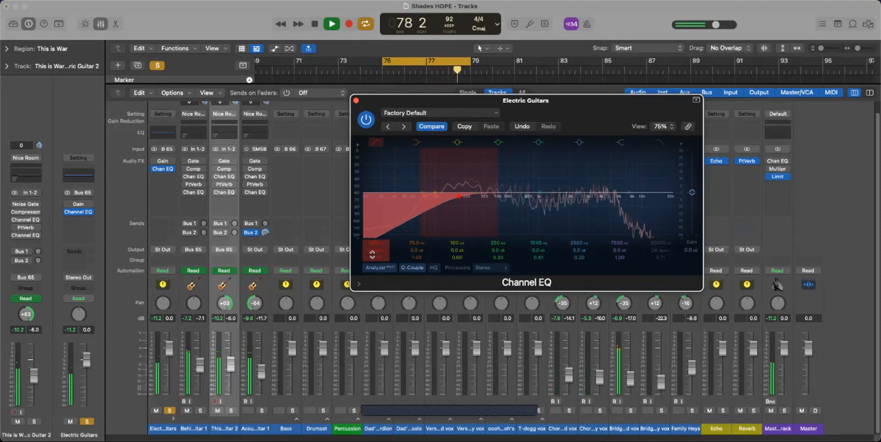
left_click_drag(375, 243, 375, 225)
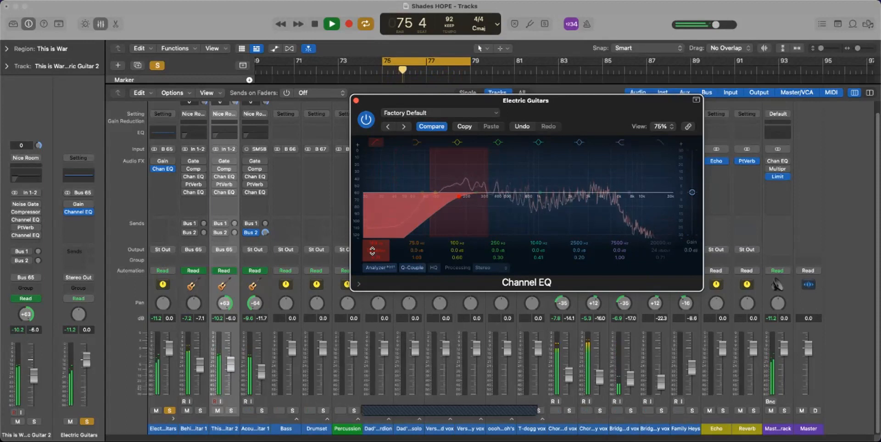
key("space")
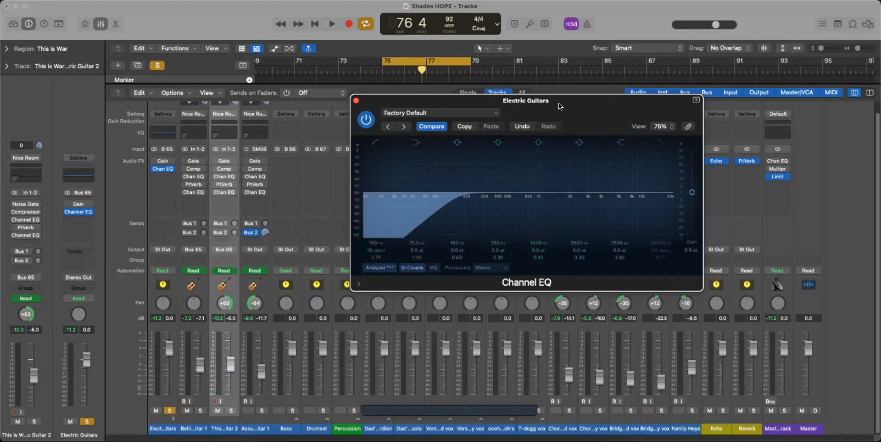
Step: Close the Channel EQ window, check the Electric Guitars stack's tracks in the arrangement and bring back the mixer
left_click(100, 19)
left_click(356, 100)
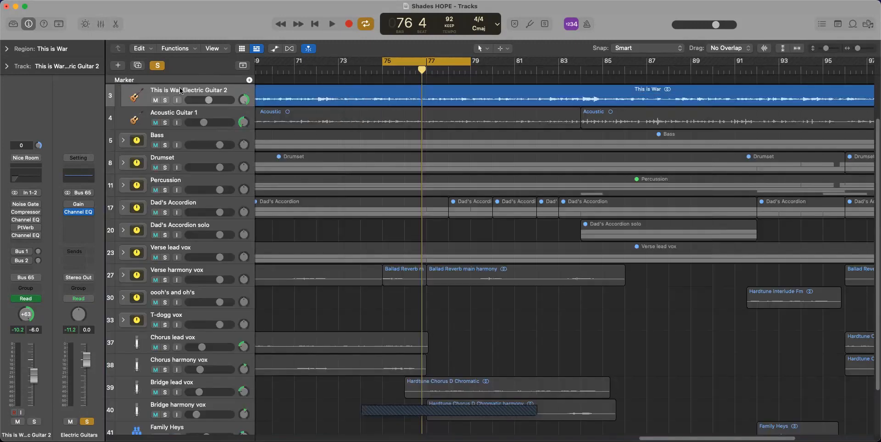
scroll(186, 147, "up", 2)
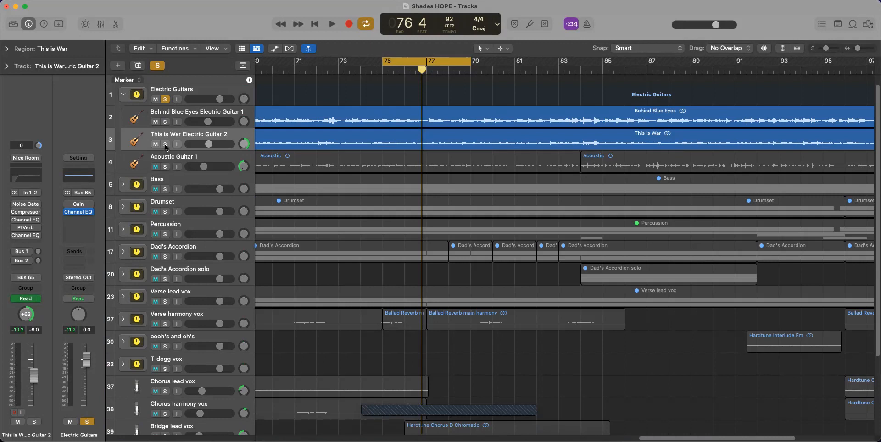
left_click(101, 24)
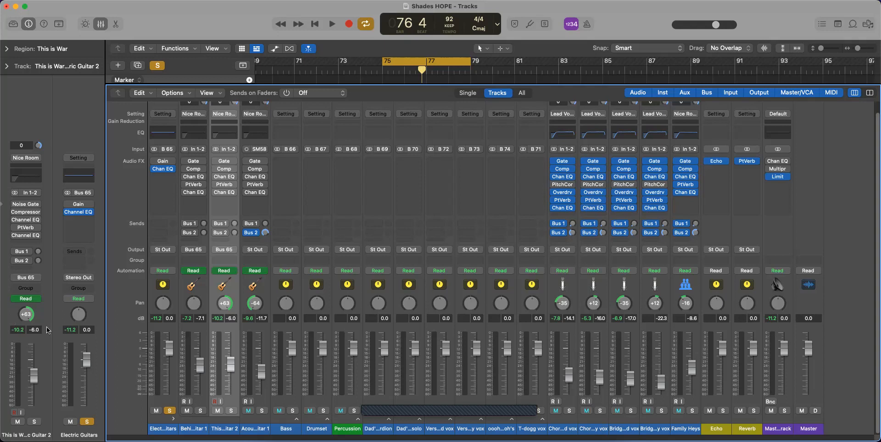
left_click(348, 441)
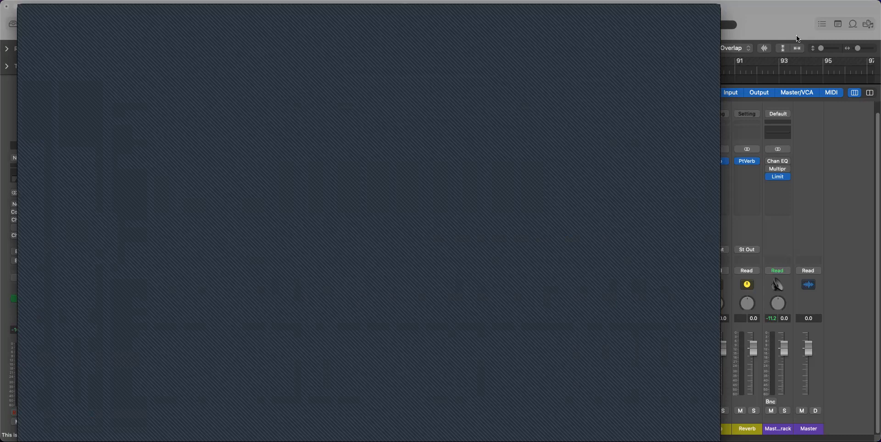
left_click(760, 10)
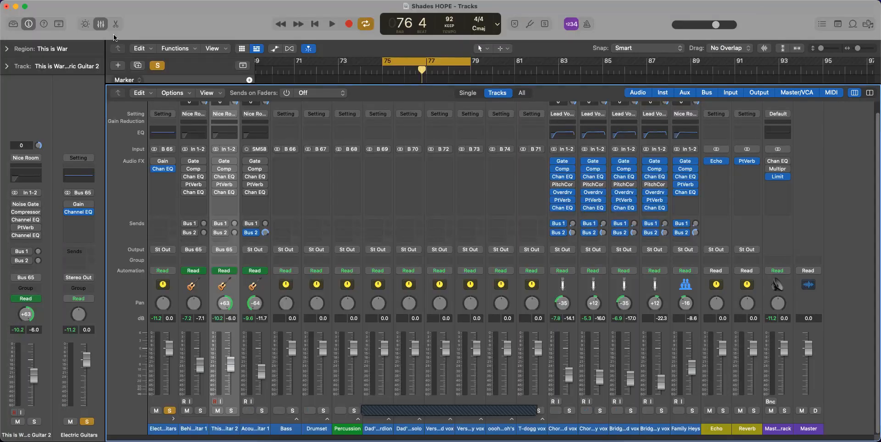